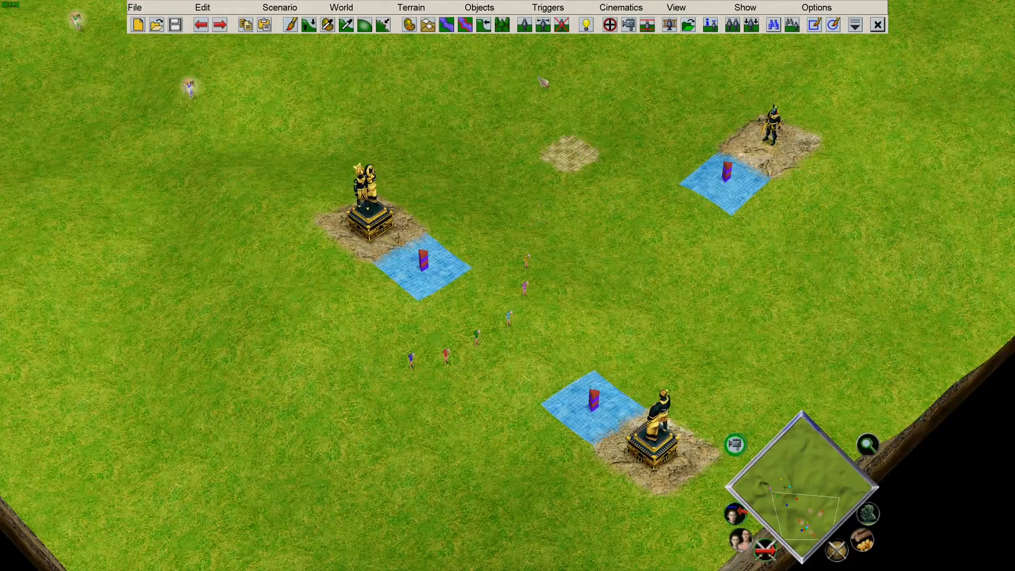
Insert a trigger in the Trigger Editor named buyTornado, set to Loop with High priority.
{"action": "left_click", "coordinate": [561, 11]}
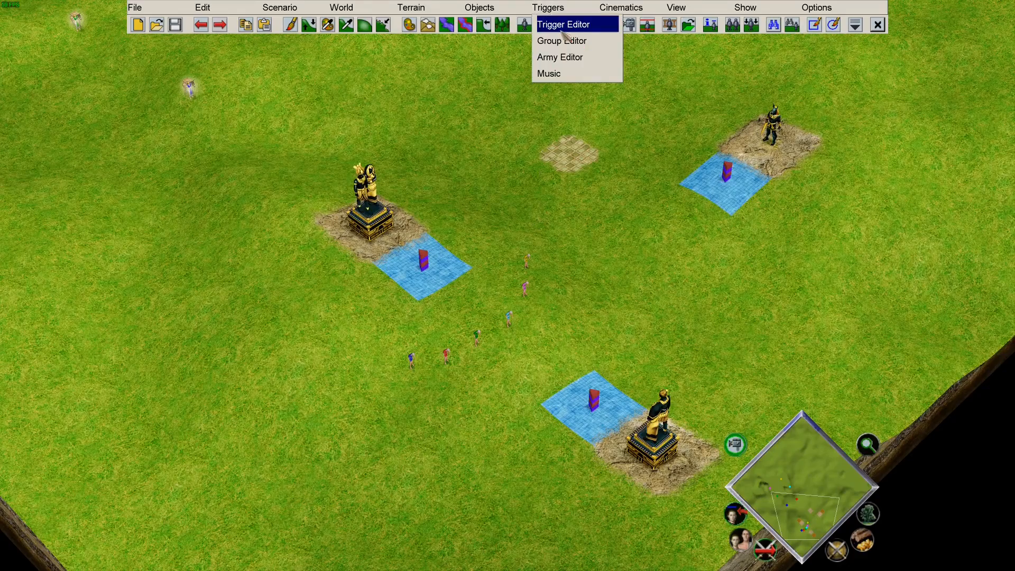
{"action": "left_click", "coordinate": [563, 27]}
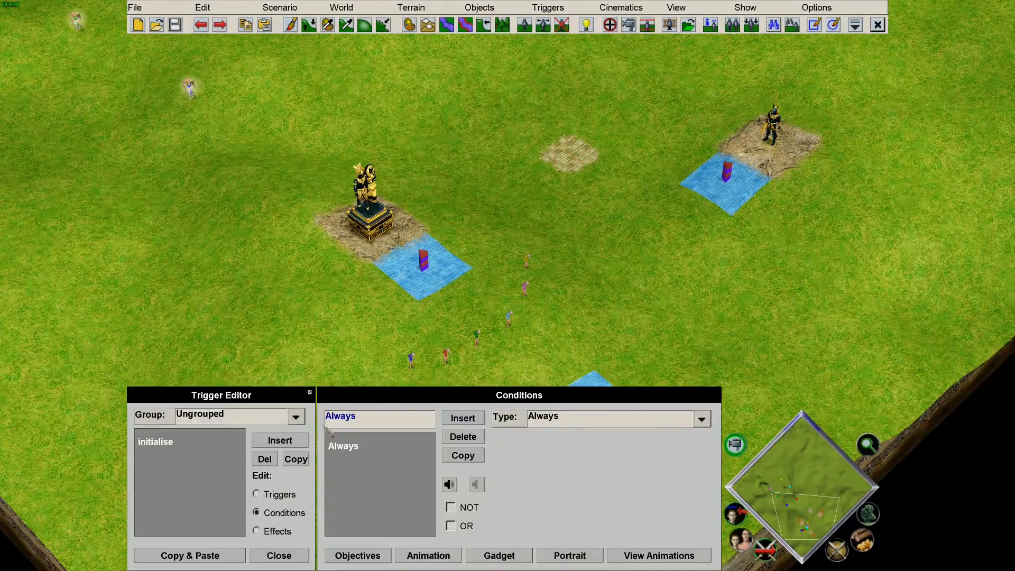
{"action": "left_click", "coordinate": [280, 440]}
{"action": "left_click", "coordinate": [265, 493]}
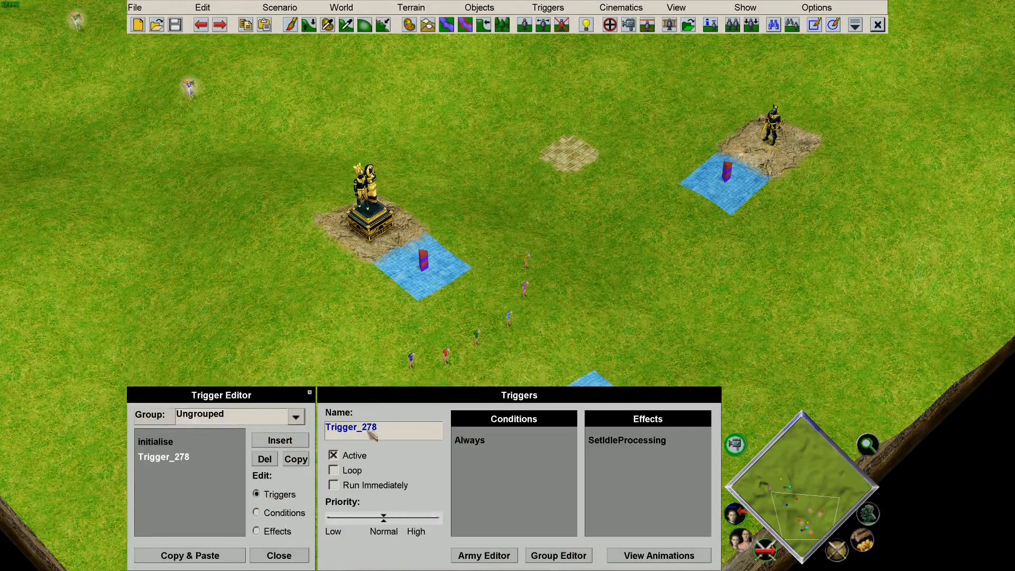
{"action": "type", "text": "buy"}
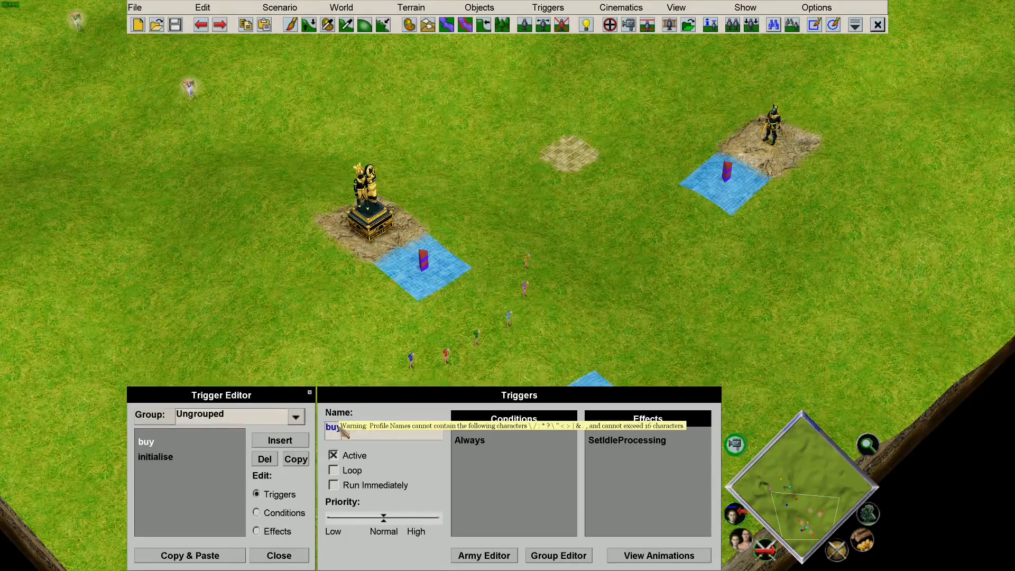
{"action": "type", "text": "Torn"}
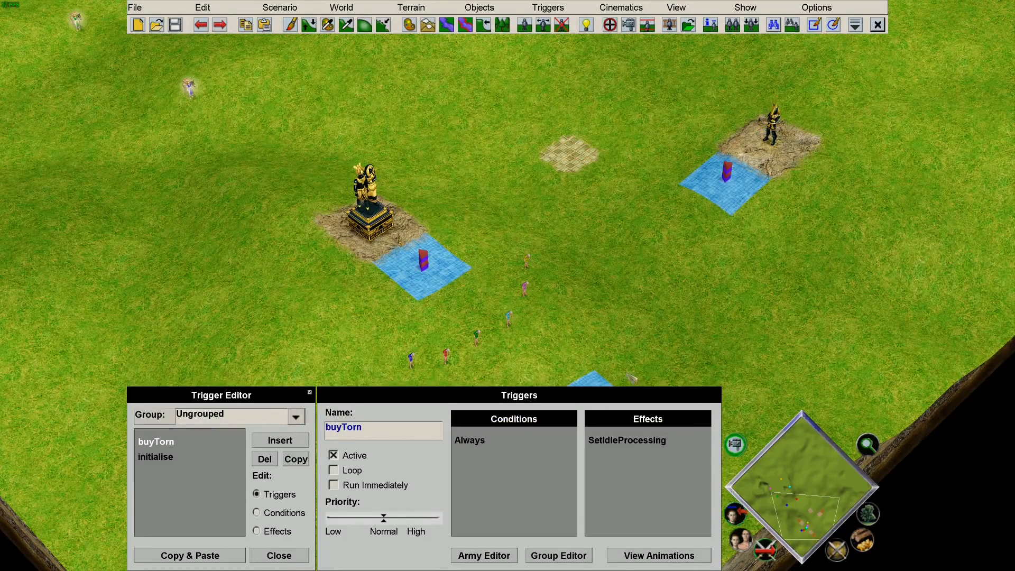
{"action": "type", "text": "ado"}
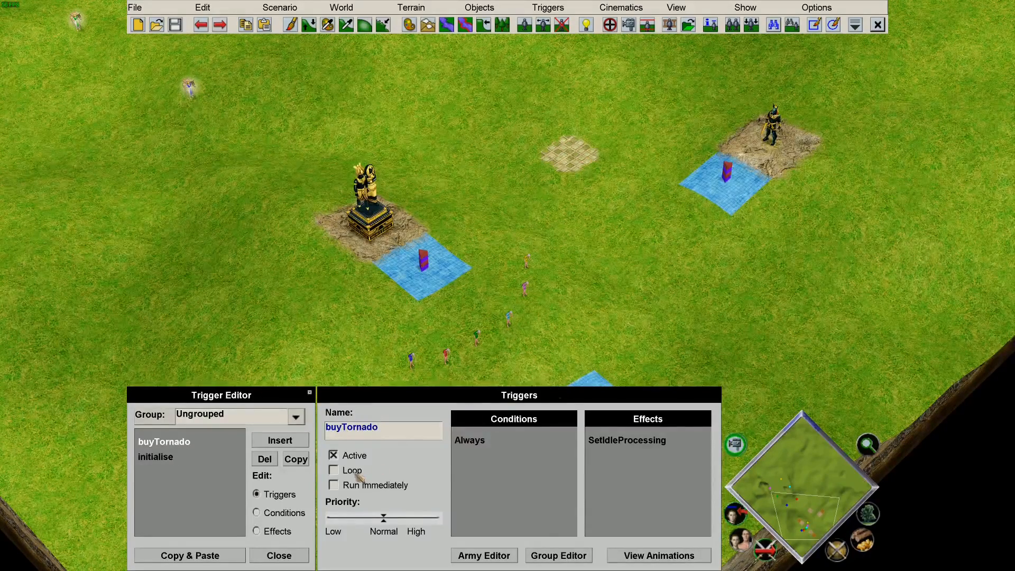
{"action": "left_click", "coordinate": [335, 470]}
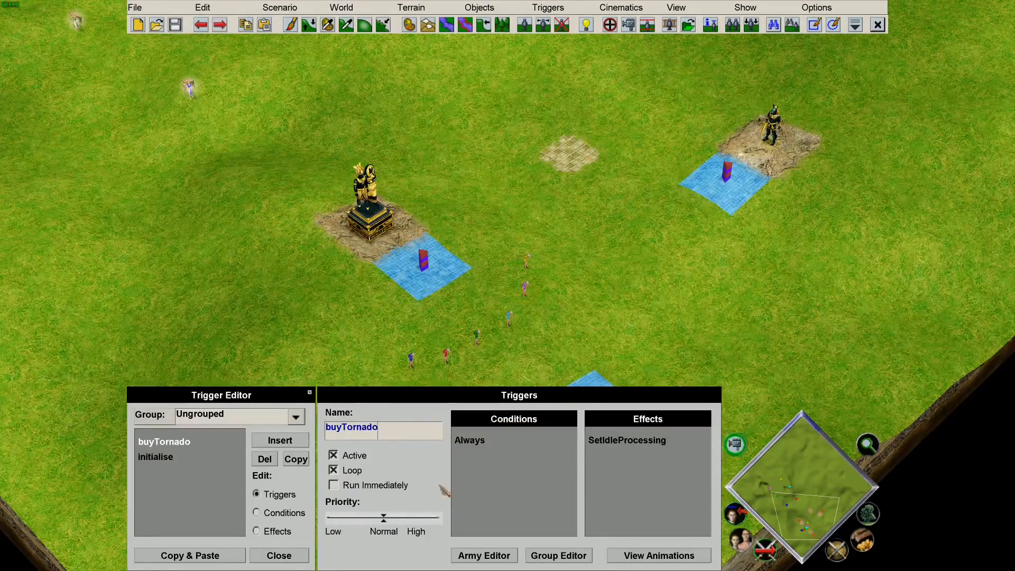
{"action": "left_click_drag", "start_coordinate": [384, 518], "coordinate": [523, 523]}
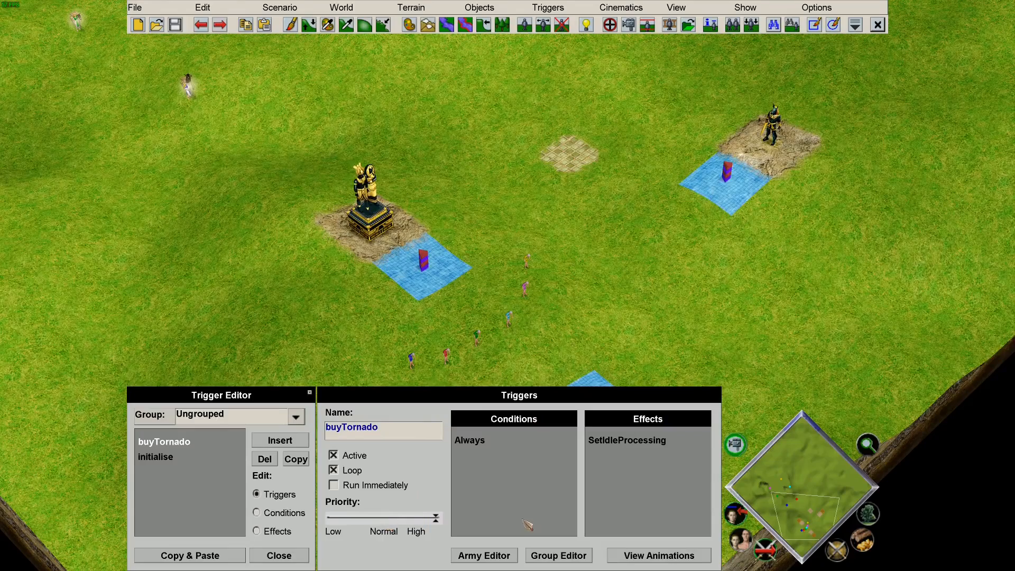
Set buyTornado's condition to For Player Trigger Start with timer, players 1 to 6.
{"action": "left_click", "coordinate": [287, 514]}
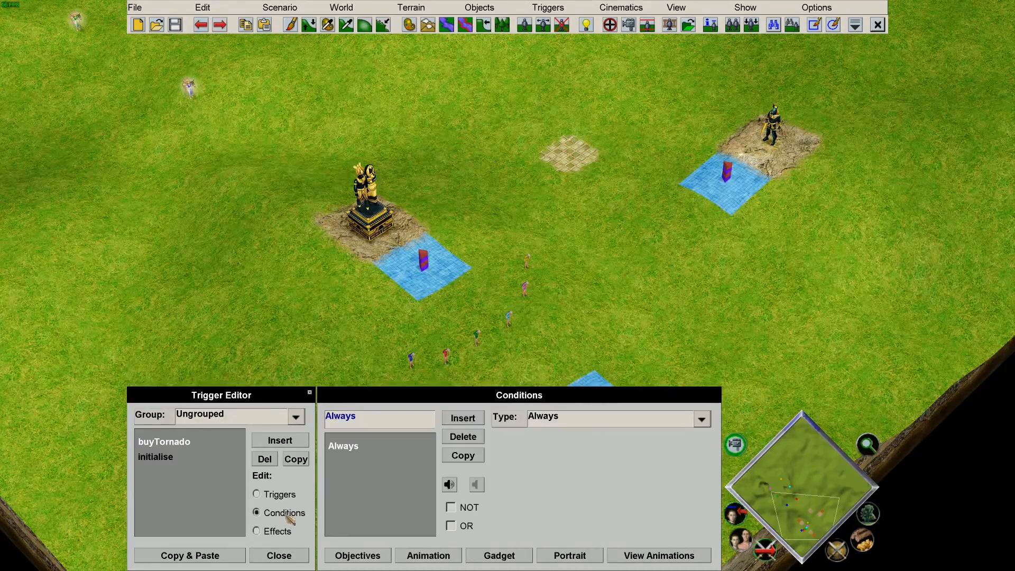
{"action": "left_click", "coordinate": [579, 422]}
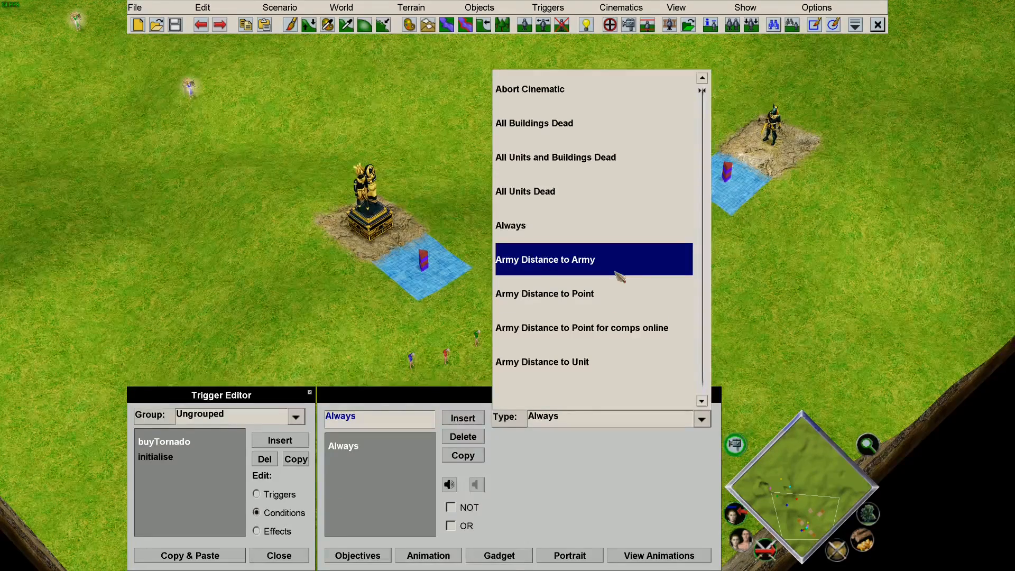
{"action": "scroll", "coordinate": [619, 276], "scroll_direction": "down", "scroll_amount": 10}
{"action": "scroll", "coordinate": [619, 276], "scroll_direction": "up", "scroll_amount": 2}
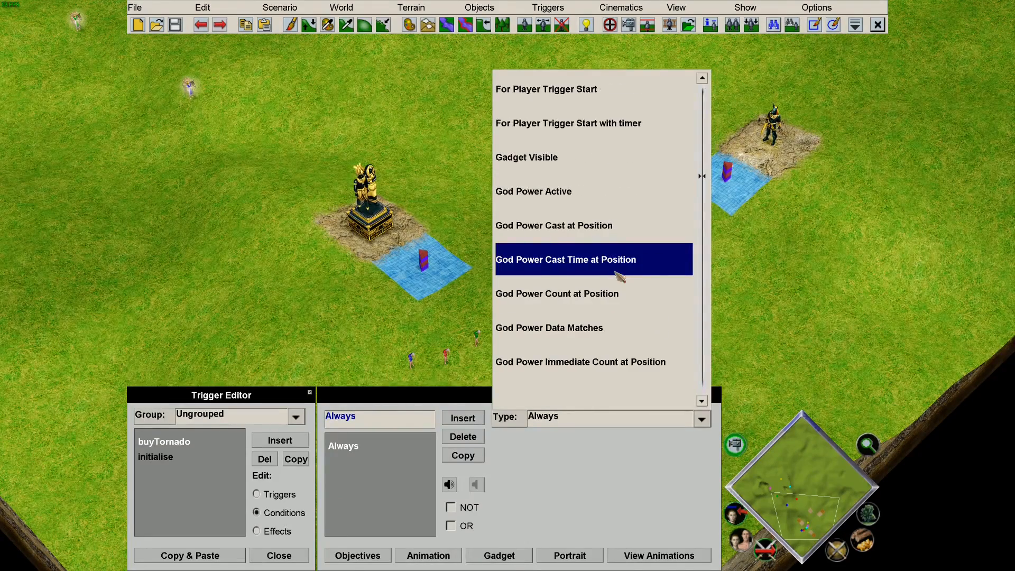
{"action": "scroll", "coordinate": [620, 276], "scroll_direction": "up", "scroll_amount": 1}
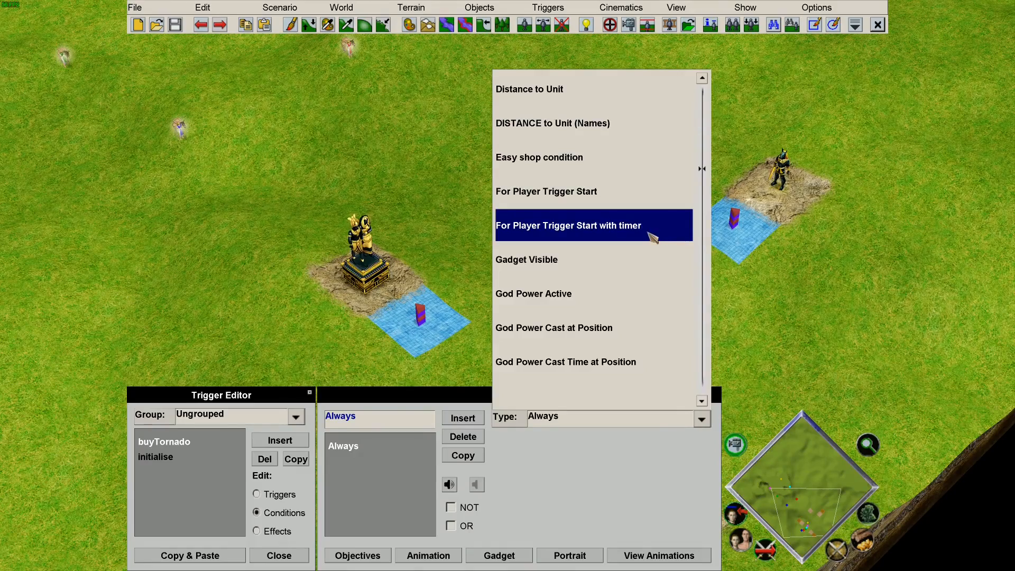
{"action": "left_click", "coordinate": [653, 237]}
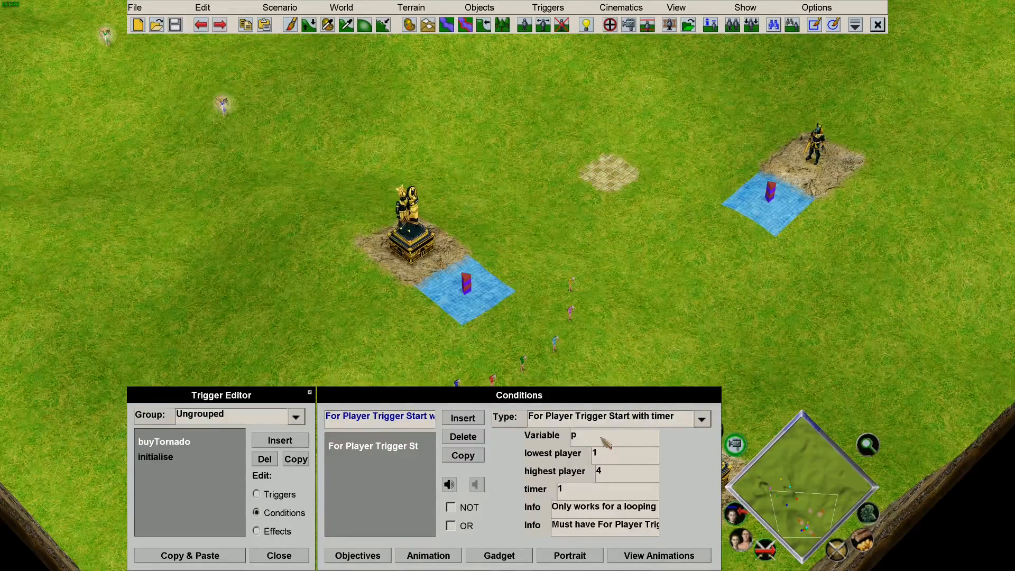
{"action": "key", "text": "Down"}
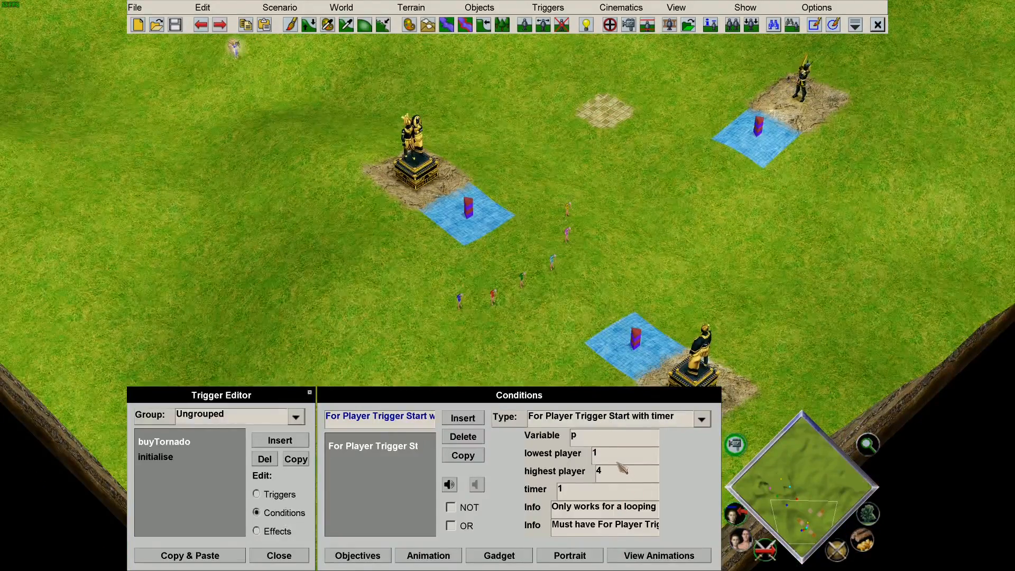
{"action": "left_click_drag", "start_coordinate": [637, 473], "coordinate": [564, 472]}
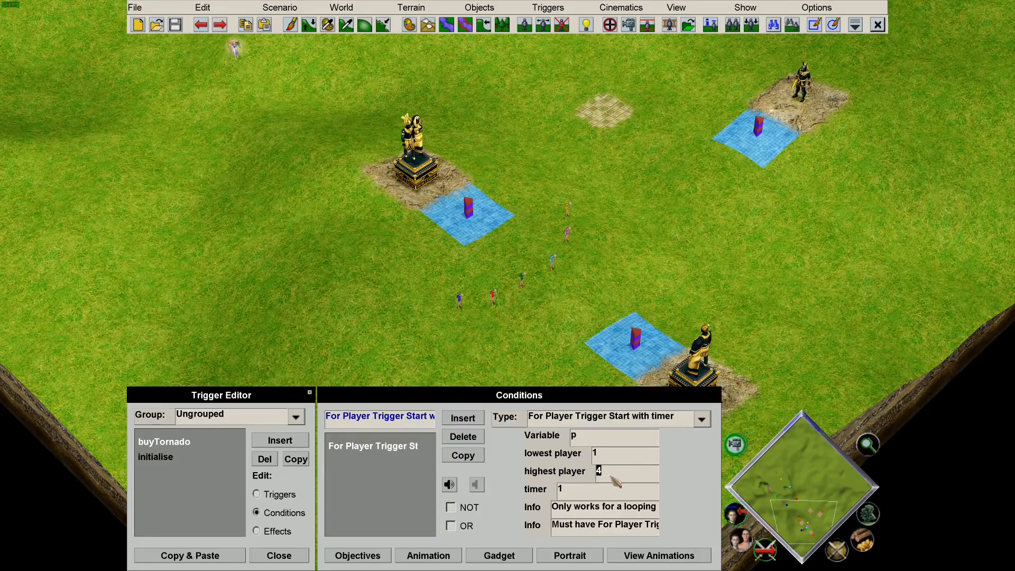
{"action": "type", "text": "6"}
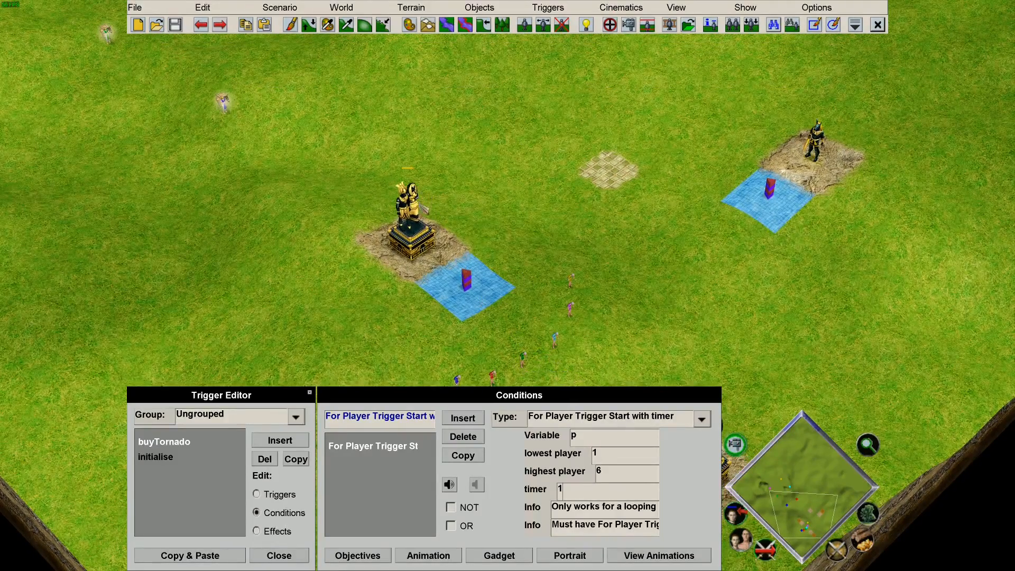
Review the initialise trigger's effects, then return to buyTornado's conditions.
{"action": "left_click", "coordinate": [165, 459]}
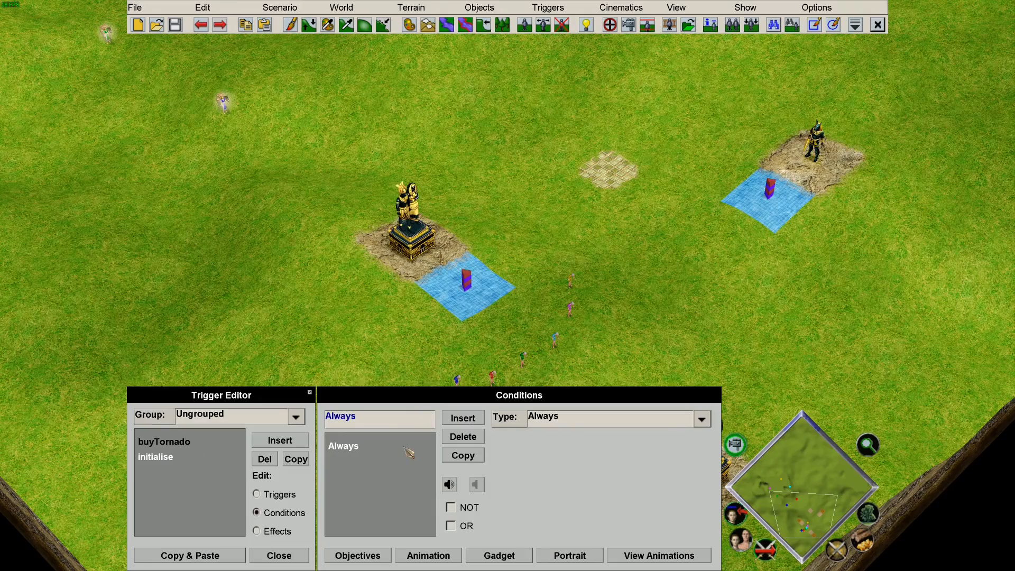
{"action": "left_click", "coordinate": [279, 531]}
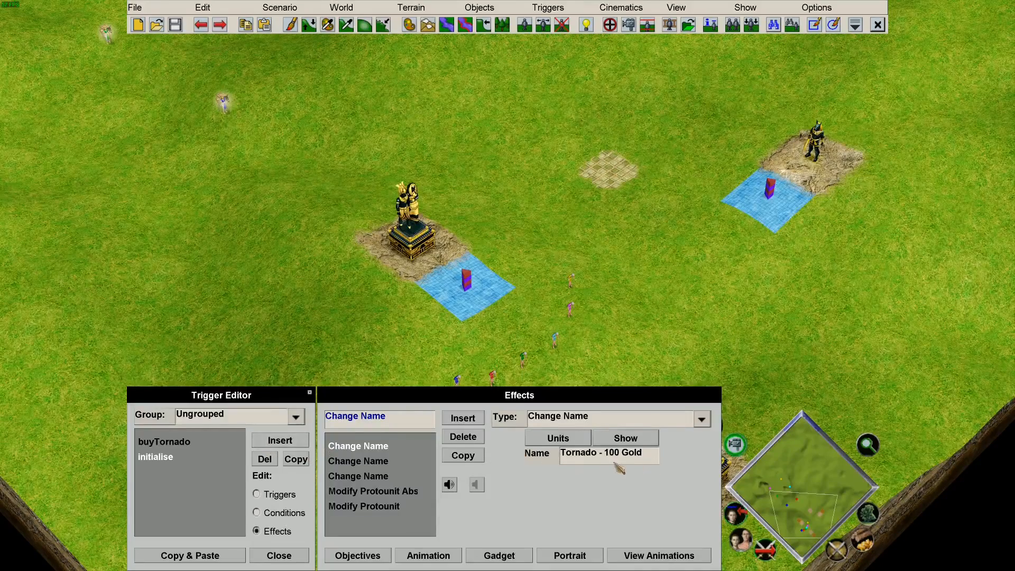
{"action": "left_click", "coordinate": [188, 442]}
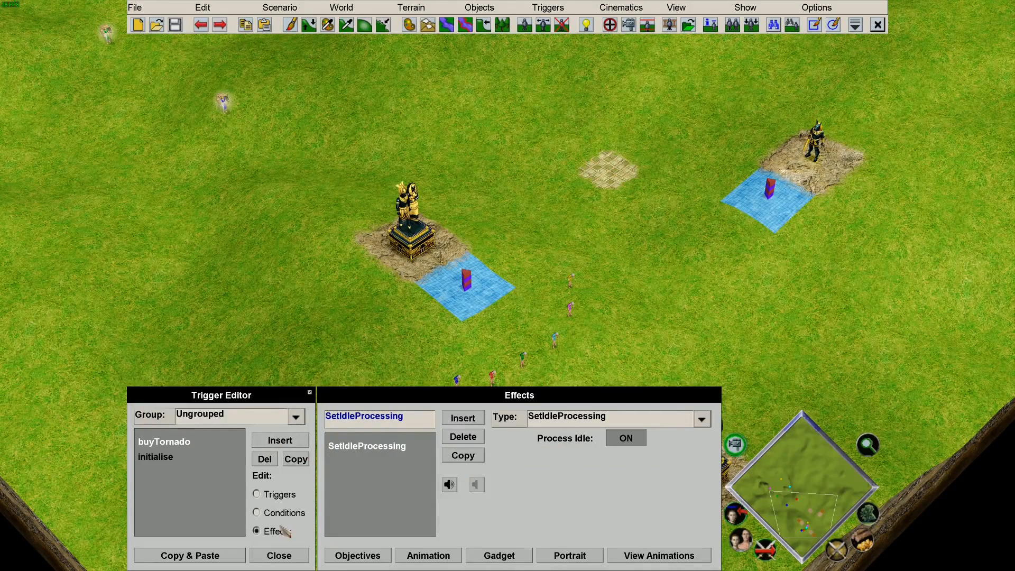
{"action": "left_click", "coordinate": [257, 512]}
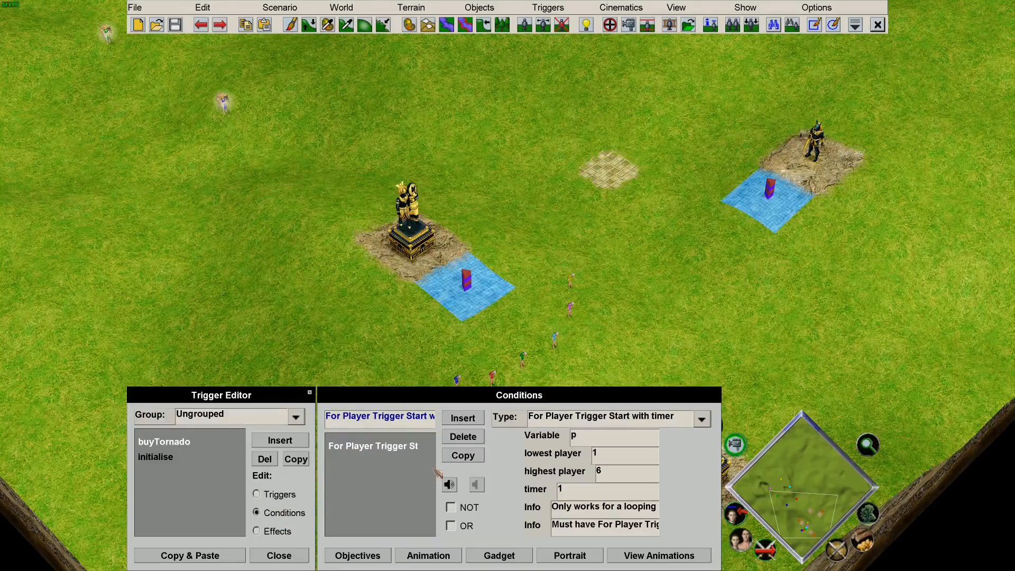
Insert a new buyTornado condition of type Player Resource Count.
{"action": "left_click", "coordinate": [463, 417]}
{"action": "left_click", "coordinate": [570, 420]}
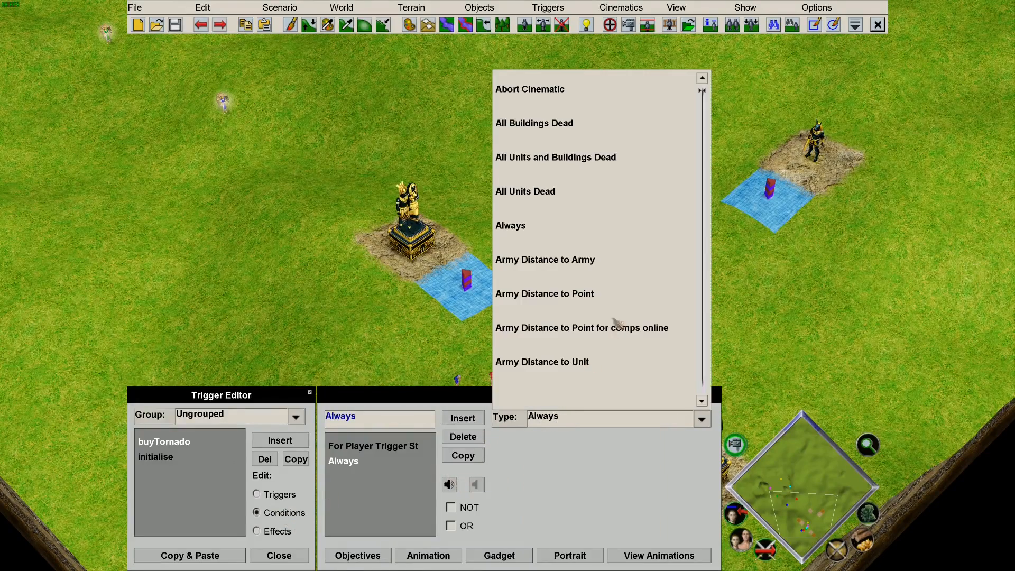
{"action": "scroll", "coordinate": [594, 298], "scroll_direction": "down", "scroll_amount": 10}
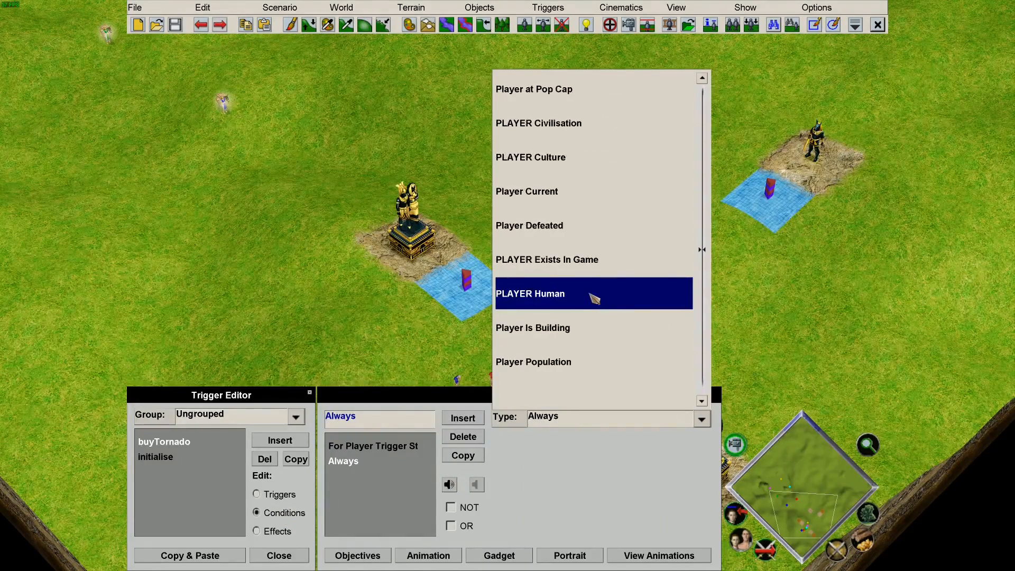
{"action": "scroll", "coordinate": [594, 299], "scroll_direction": "down", "scroll_amount": 6}
{"action": "scroll", "coordinate": [603, 294], "scroll_direction": "down", "scroll_amount": 5}
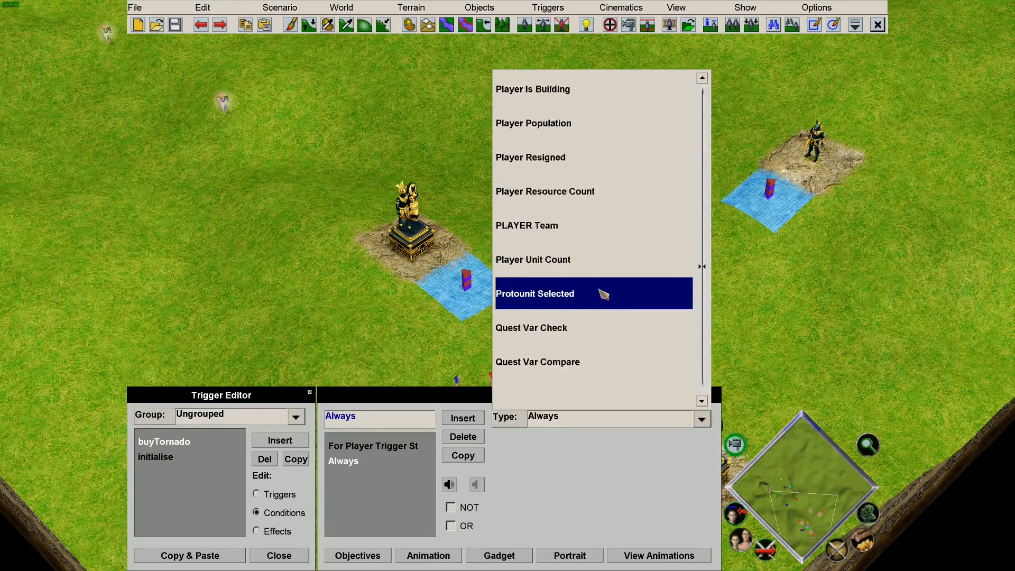
{"action": "scroll", "coordinate": [603, 295], "scroll_direction": "up", "scroll_amount": 4}
{"action": "scroll", "coordinate": [603, 294], "scroll_direction": "up", "scroll_amount": 5}
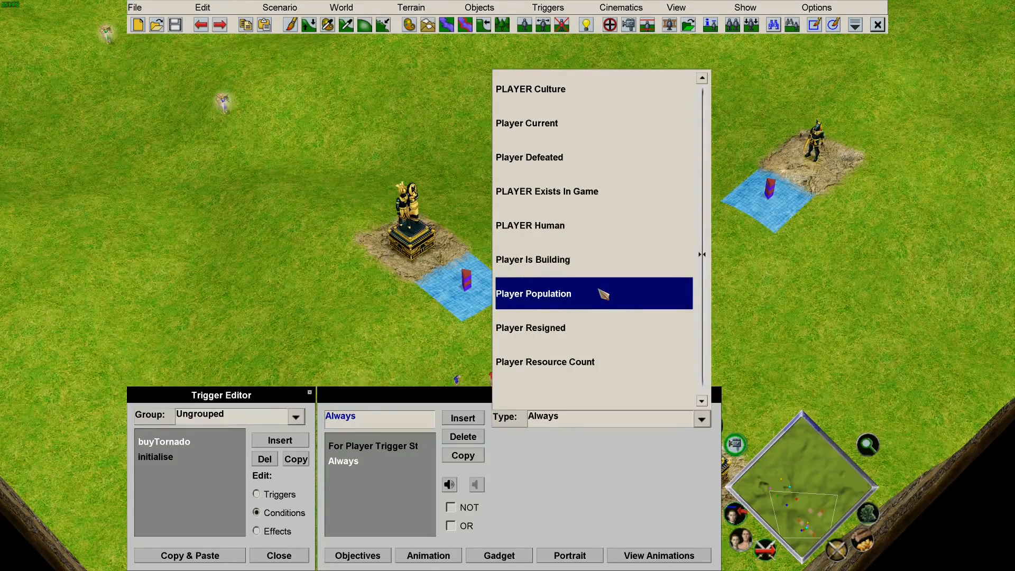
{"action": "left_click", "coordinate": [596, 363]}
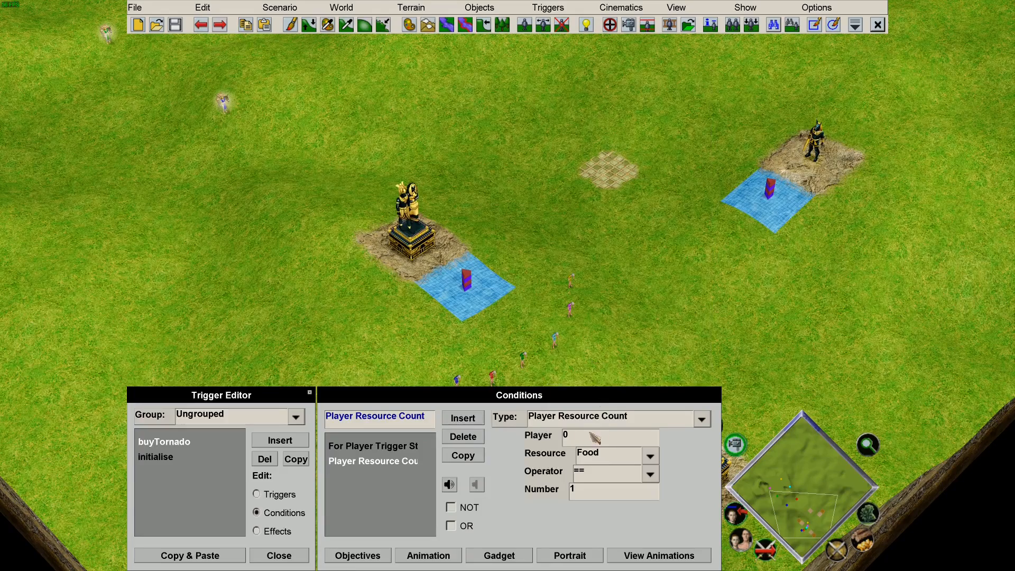
Set the condition to player p, Gold >= 100, and add a third condition.
{"action": "type", "text": "p"}
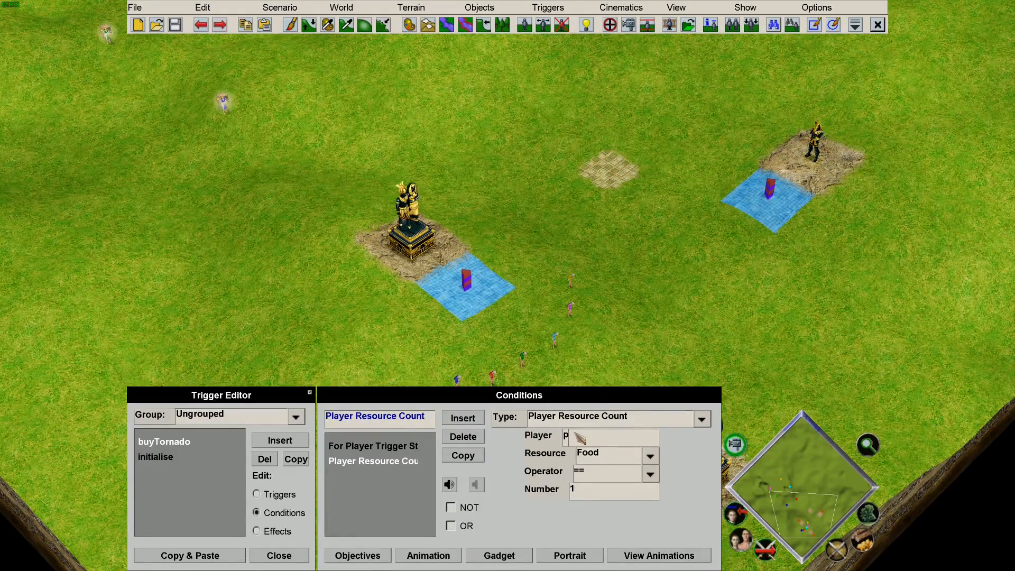
{"action": "left_click", "coordinate": [623, 456]}
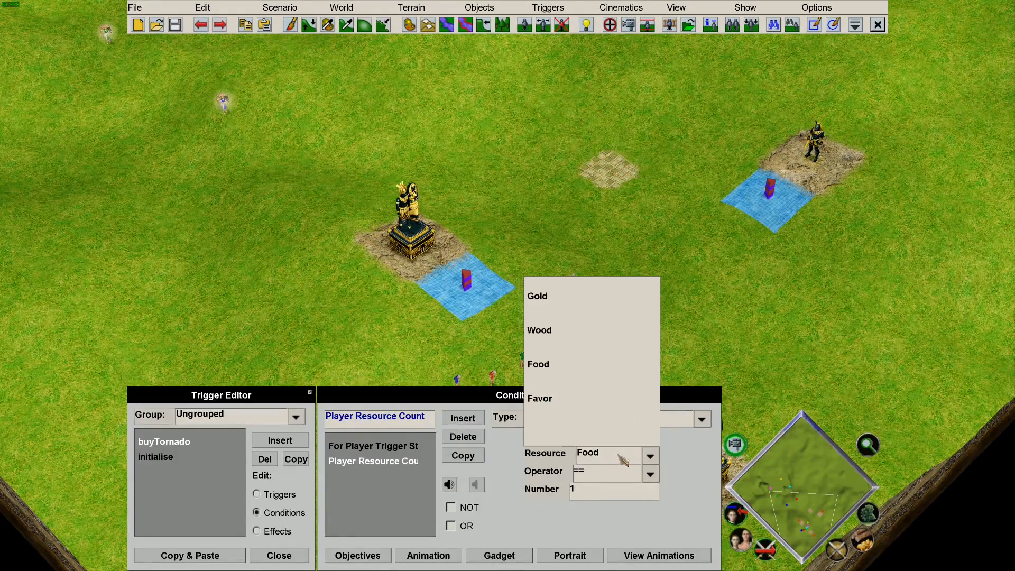
{"action": "left_click", "coordinate": [584, 297]}
{"action": "left_click", "coordinate": [597, 473]}
{"action": "left_click", "coordinate": [567, 388]}
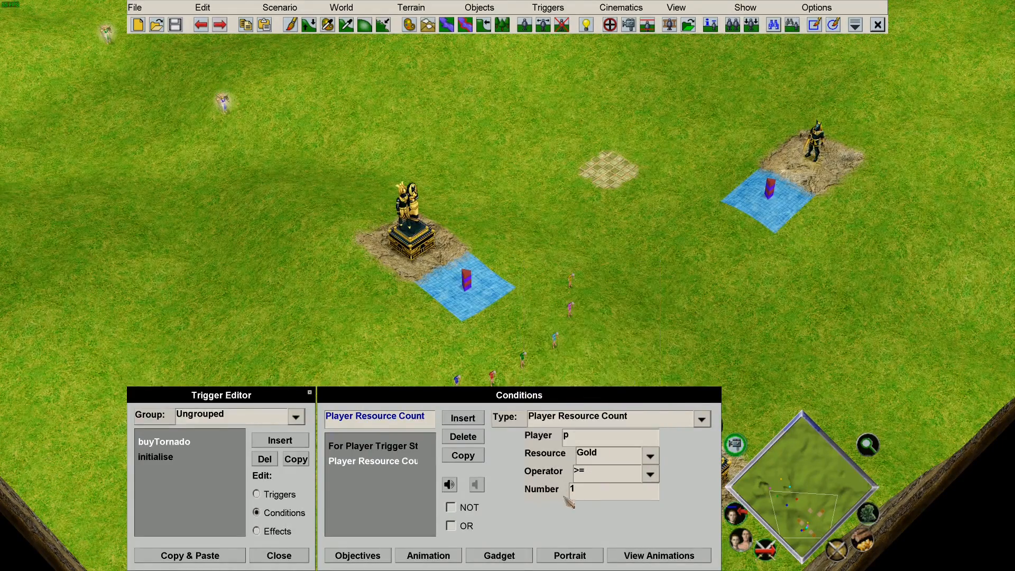
{"action": "type", "text": "1"}
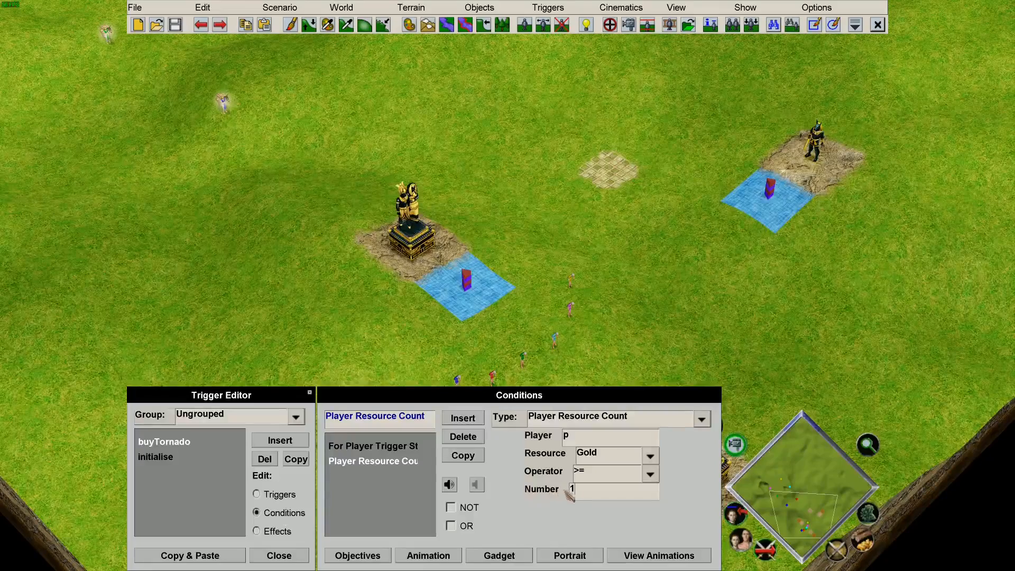
{"action": "type", "text": "00"}
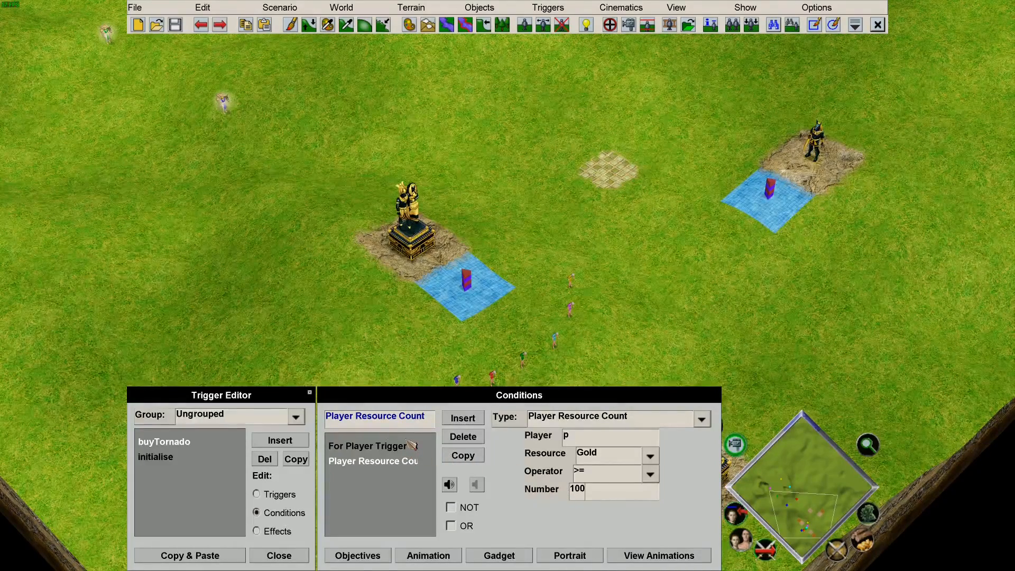
{"action": "left_click", "coordinate": [468, 418]}
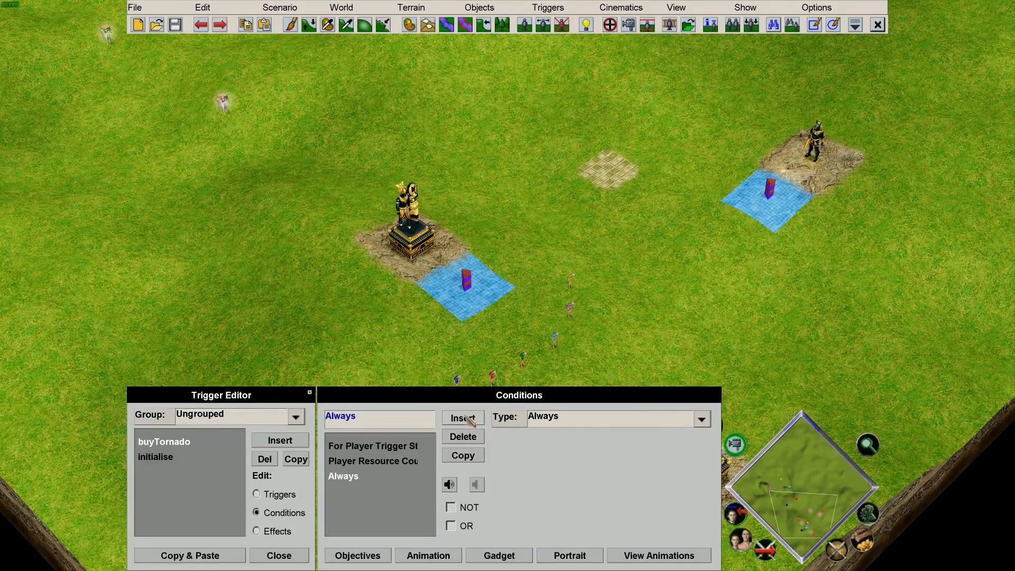
Make the third condition Units in Area for player p, unit type Old Man, radius 5.
{"action": "left_click", "coordinate": [613, 426]}
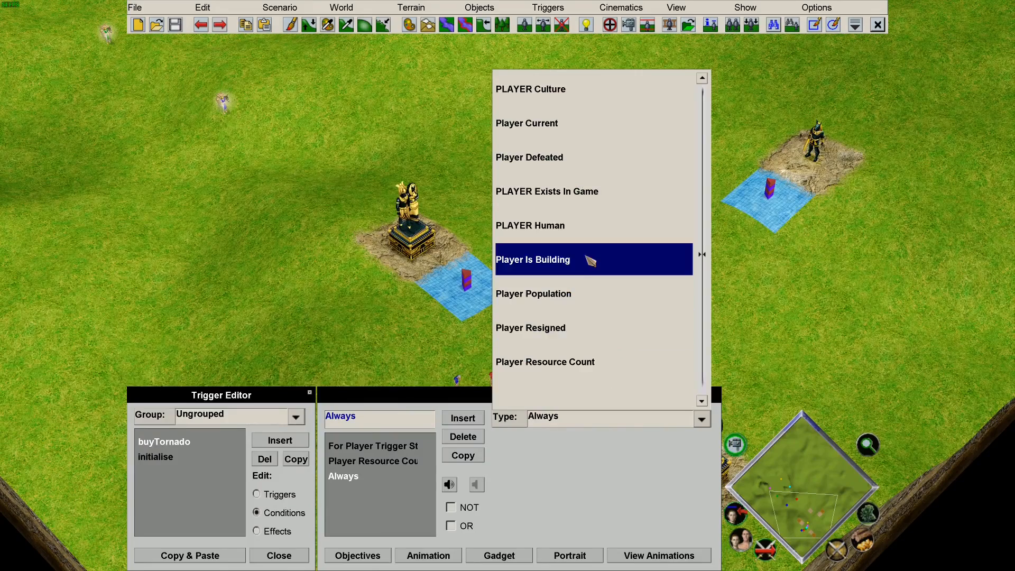
{"action": "scroll", "coordinate": [591, 257], "scroll_direction": "down", "scroll_amount": 2}
{"action": "scroll", "coordinate": [589, 254], "scroll_direction": "down", "scroll_amount": 2}
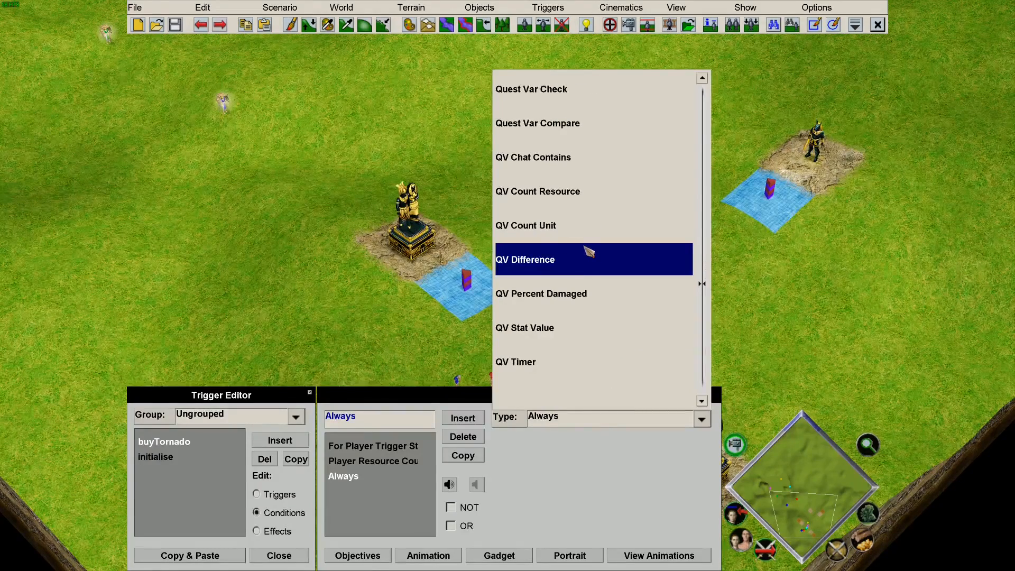
{"action": "scroll", "coordinate": [592, 254], "scroll_direction": "down", "scroll_amount": 5}
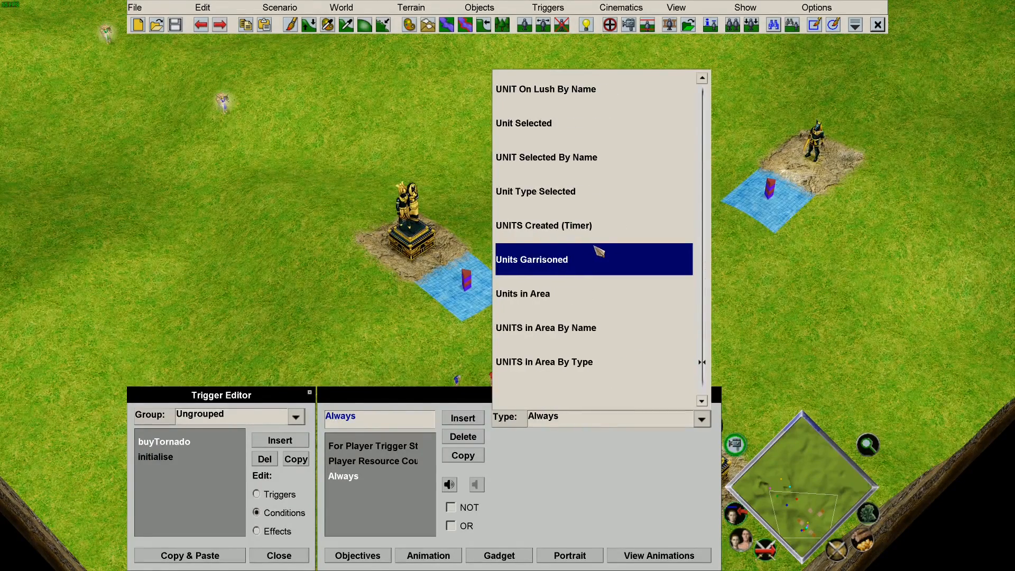
{"action": "left_click", "coordinate": [596, 294]}
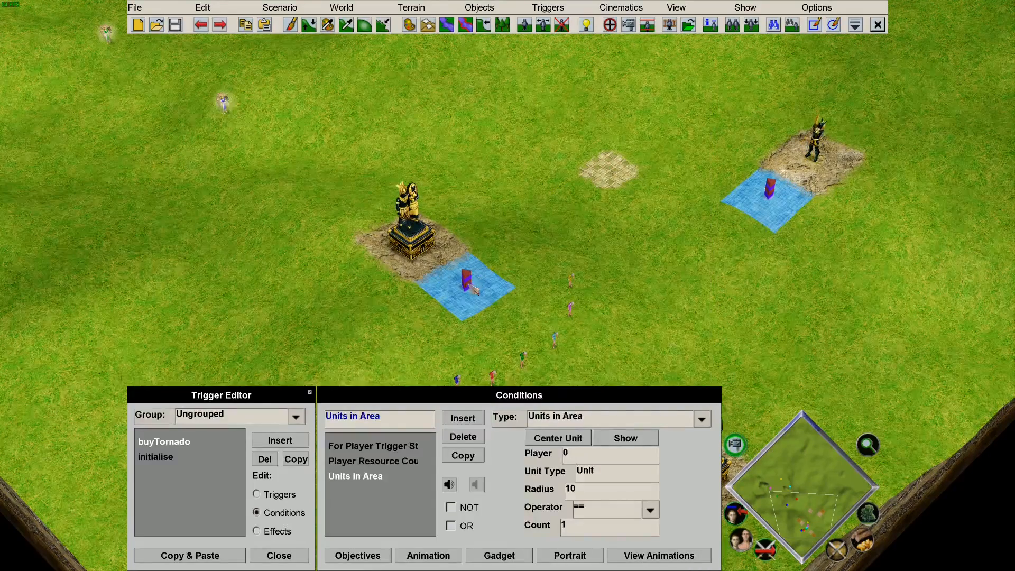
{"action": "left_click", "coordinate": [625, 437]}
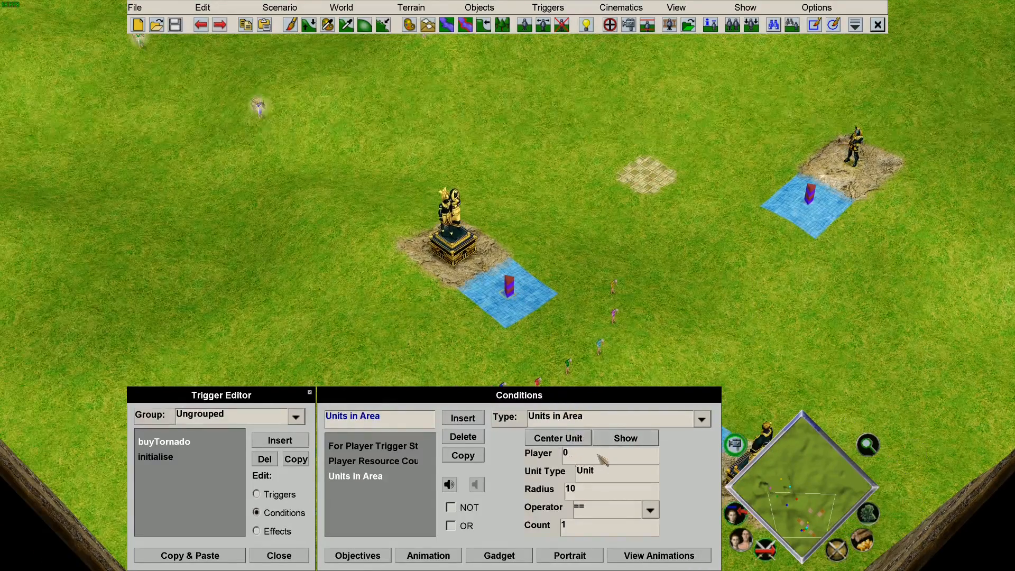
{"action": "left_click", "coordinate": [574, 458]}
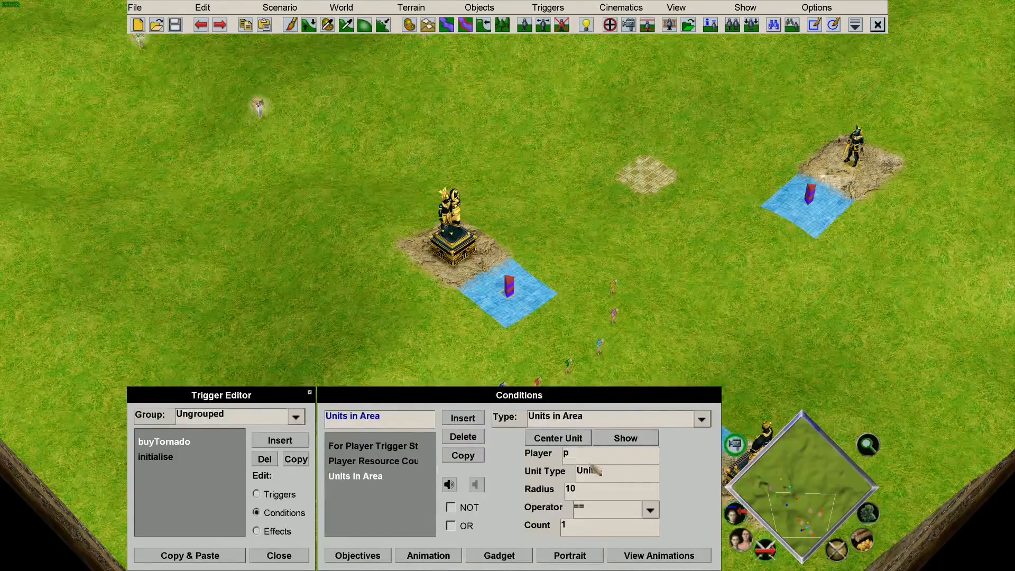
{"action": "left_click", "coordinate": [632, 474]}
{"action": "type", "text": "Old Man"}
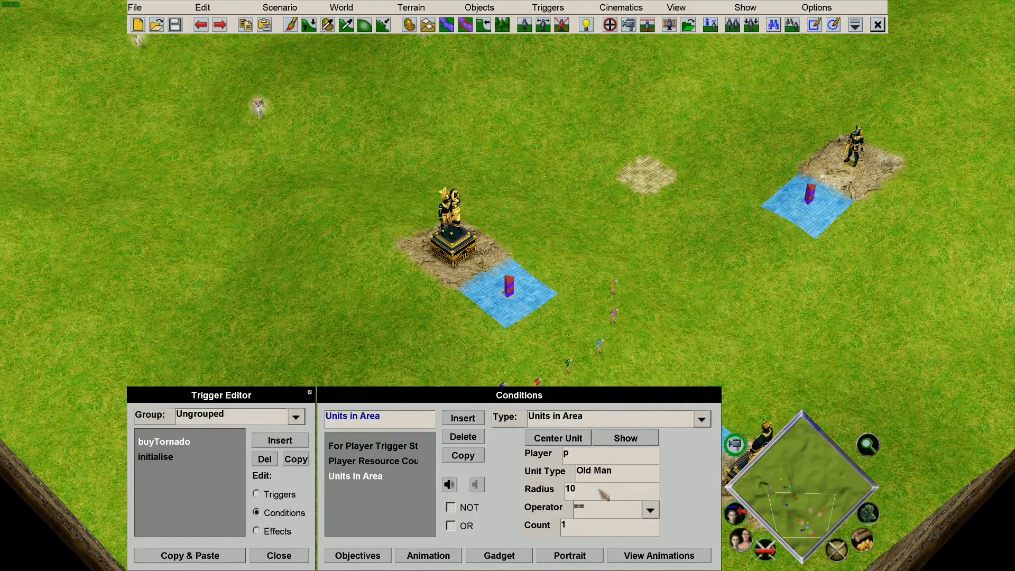
{"action": "left_click_drag", "start_coordinate": [570, 489], "coordinate": [544, 489]}
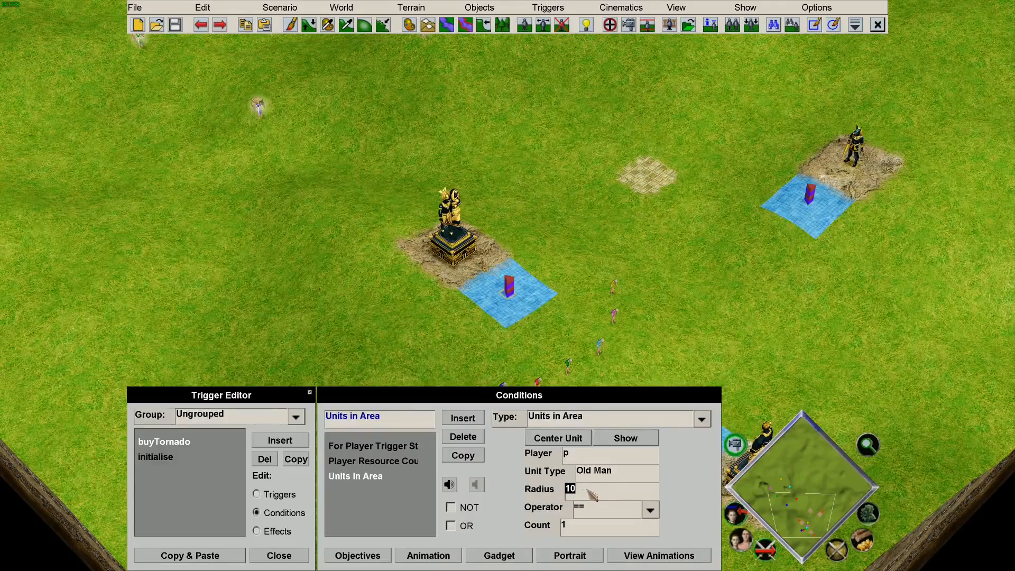
{"action": "type", "text": "5"}
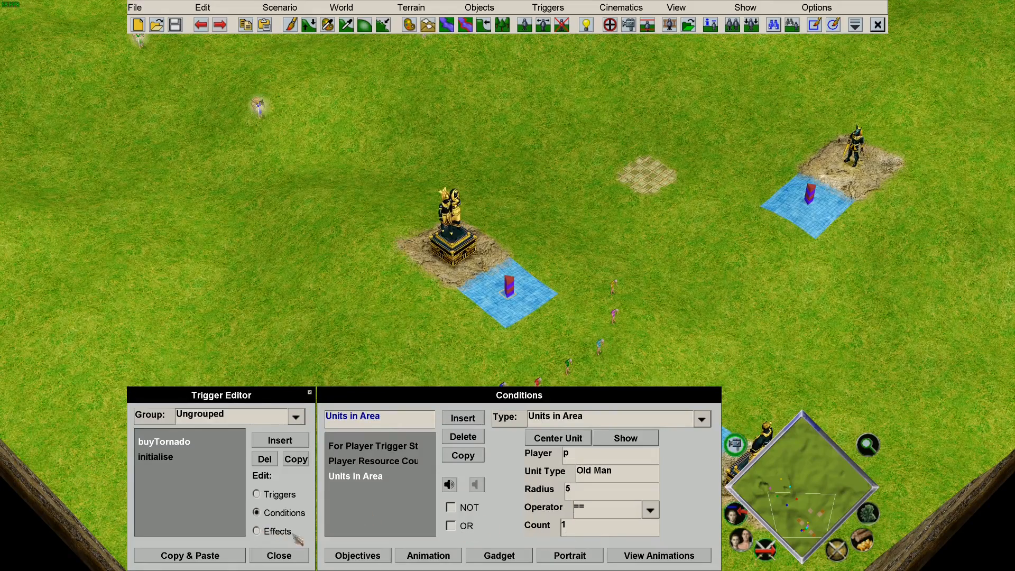
Change the effect to Grant Resources for player p, resource Gold, amount -100.
{"action": "left_click", "coordinate": [275, 531]}
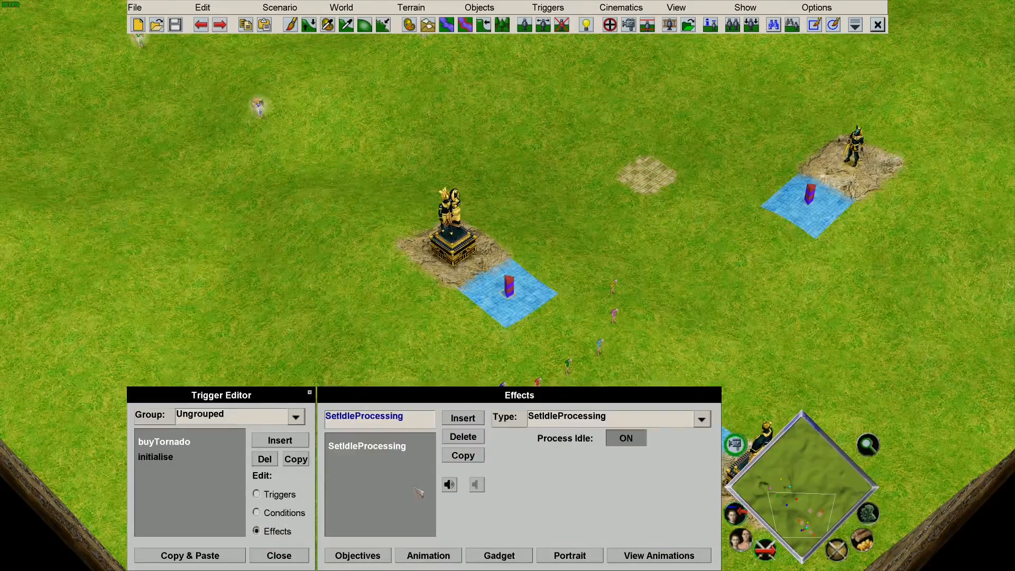
{"action": "left_click", "coordinate": [574, 421]}
{"action": "scroll", "coordinate": [618, 272], "scroll_direction": "down", "scroll_amount": 10}
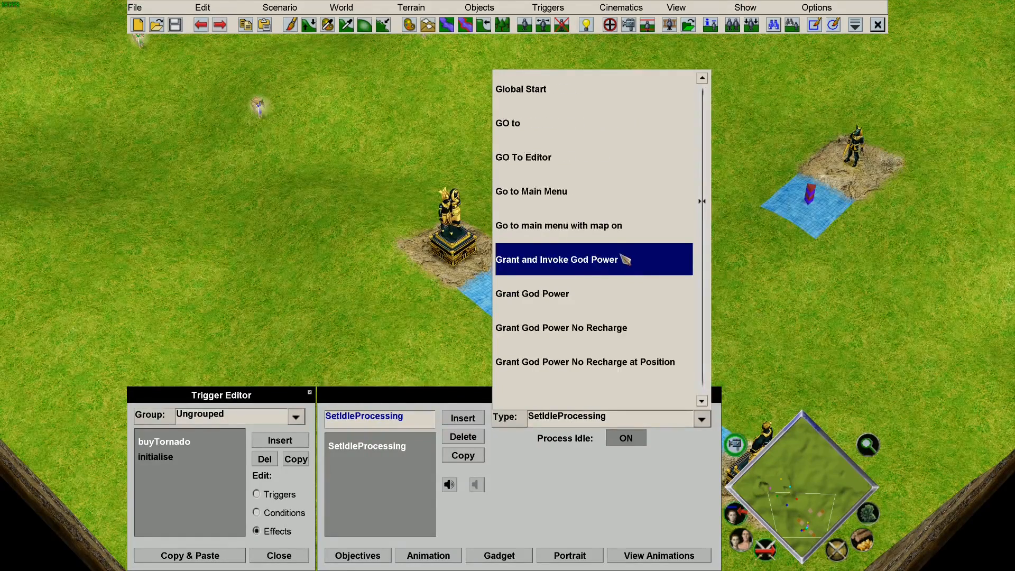
{"action": "scroll", "coordinate": [624, 259], "scroll_direction": "down", "scroll_amount": 12}
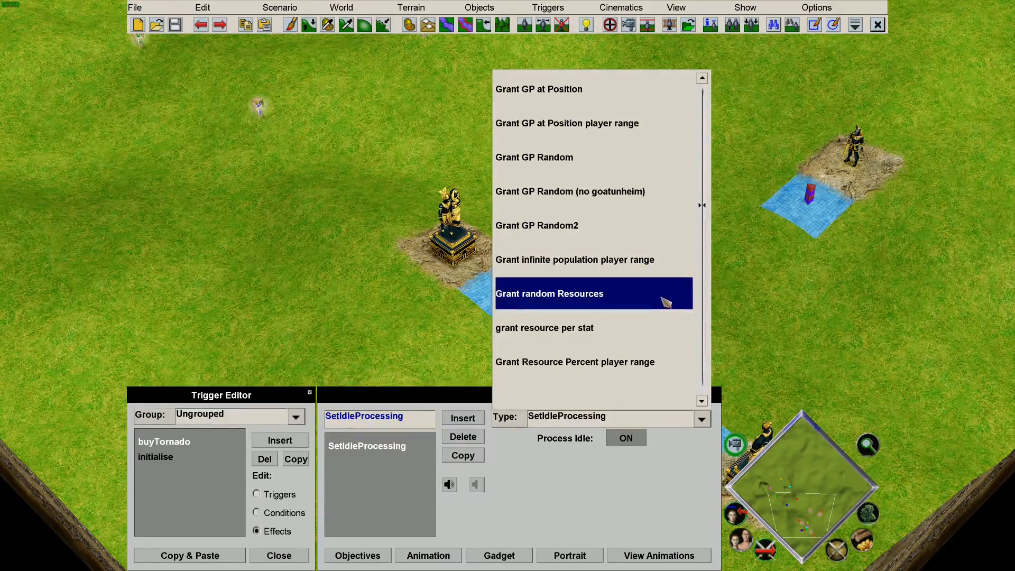
{"action": "scroll", "coordinate": [607, 254], "scroll_direction": "down", "scroll_amount": 3}
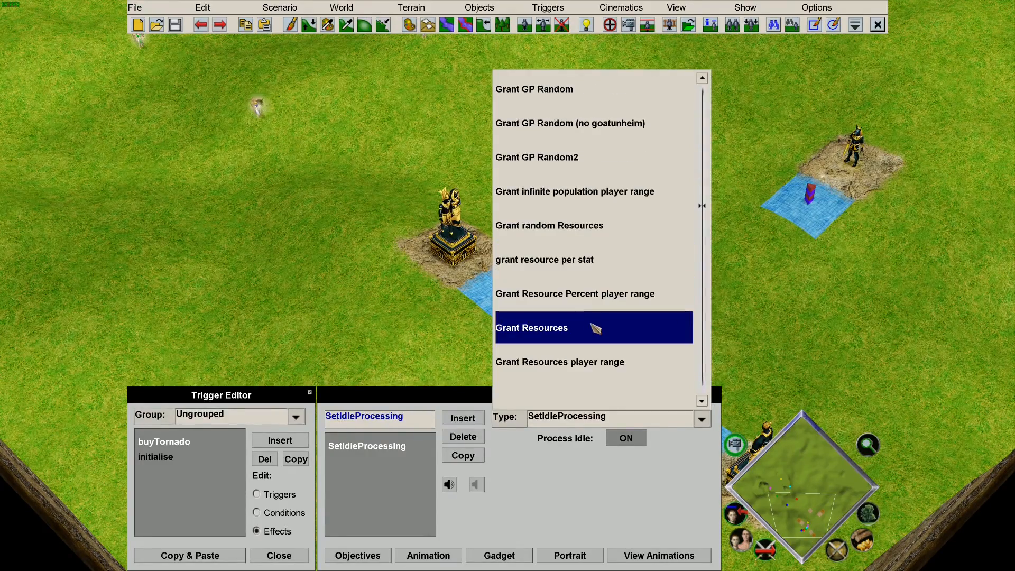
{"action": "left_click", "coordinate": [594, 333]}
{"action": "left_click", "coordinate": [575, 436]}
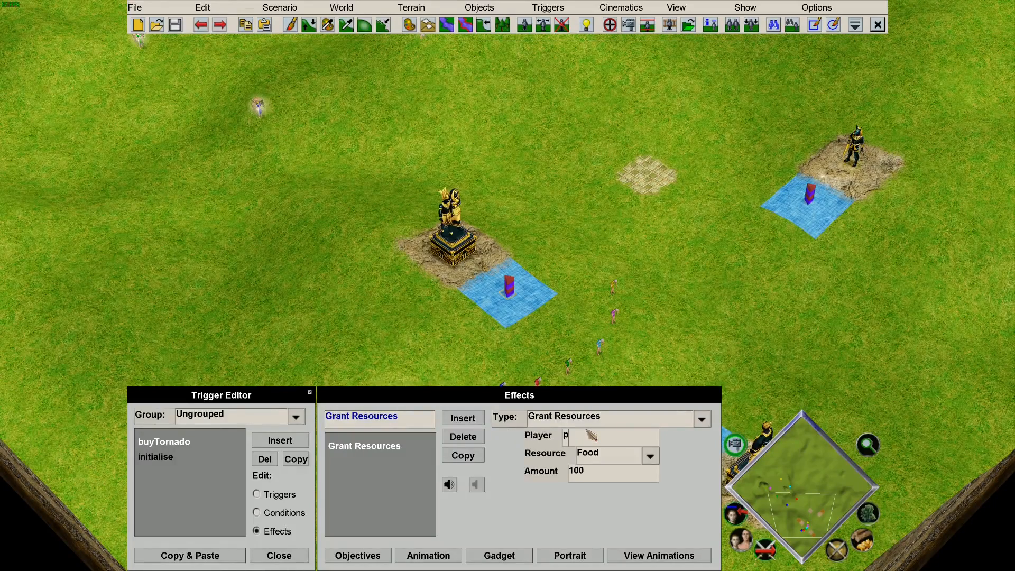
{"action": "left_click", "coordinate": [599, 460]}
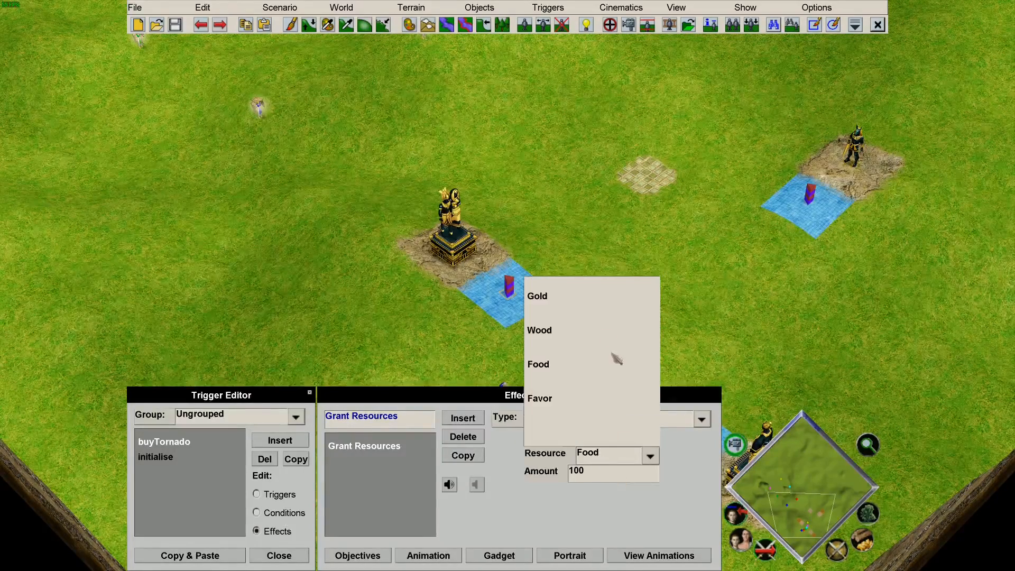
{"action": "left_click", "coordinate": [578, 306]}
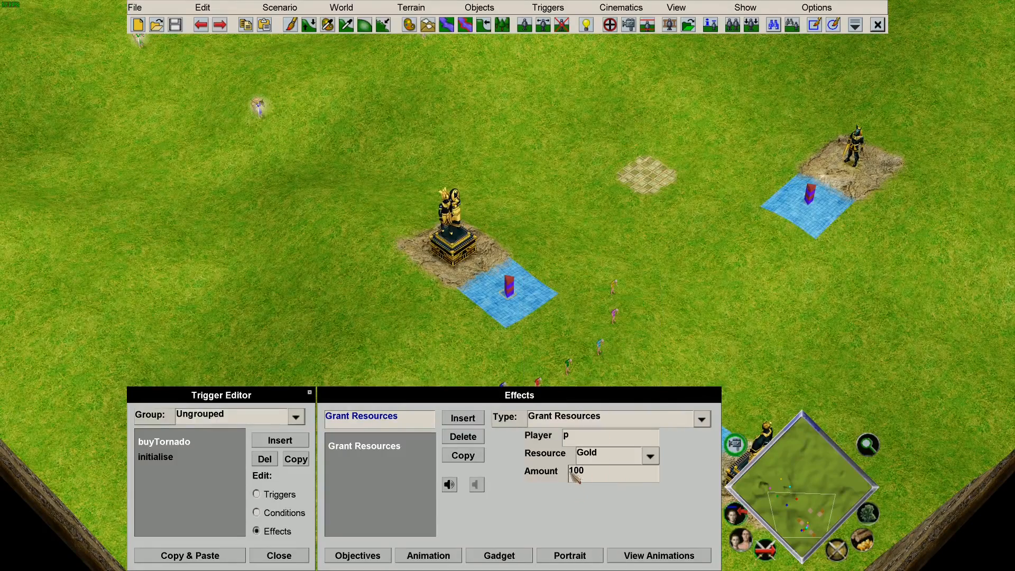
{"action": "left_click", "coordinate": [607, 468]}
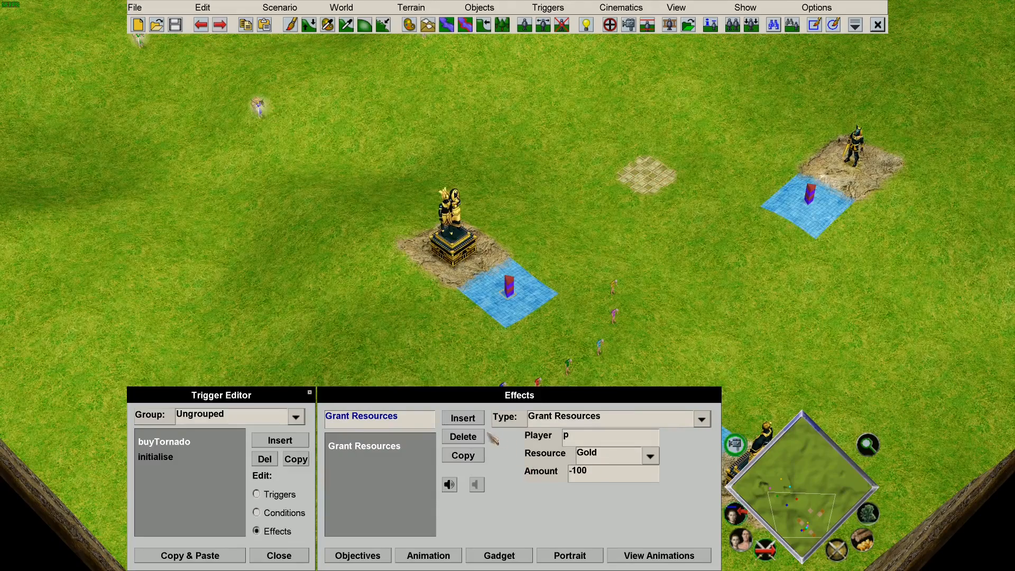
Add a Grant God Power effect giving player p the Tornado power, then insert another effect.
{"action": "left_click", "coordinate": [463, 418]}
{"action": "left_click", "coordinate": [563, 422]}
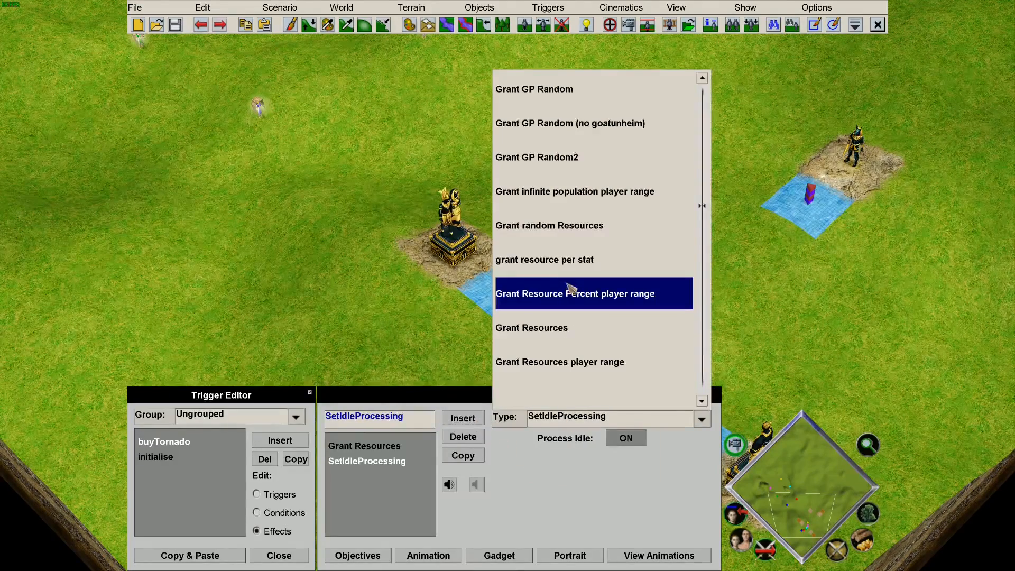
{"action": "scroll", "coordinate": [570, 287], "scroll_direction": "up", "scroll_amount": 13}
{"action": "scroll", "coordinate": [578, 277], "scroll_direction": "down", "scroll_amount": 3}
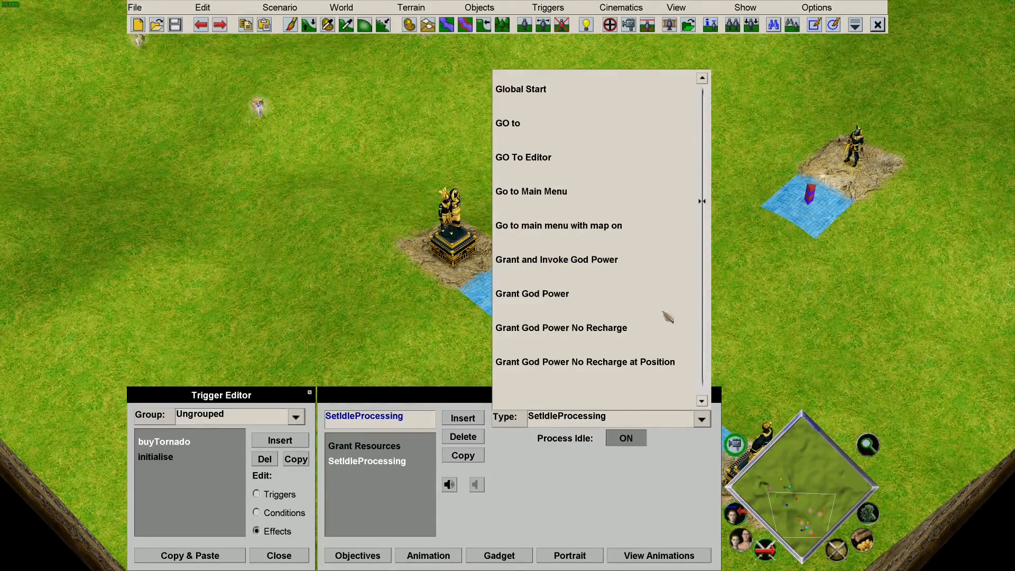
{"action": "left_click", "coordinate": [624, 300]}
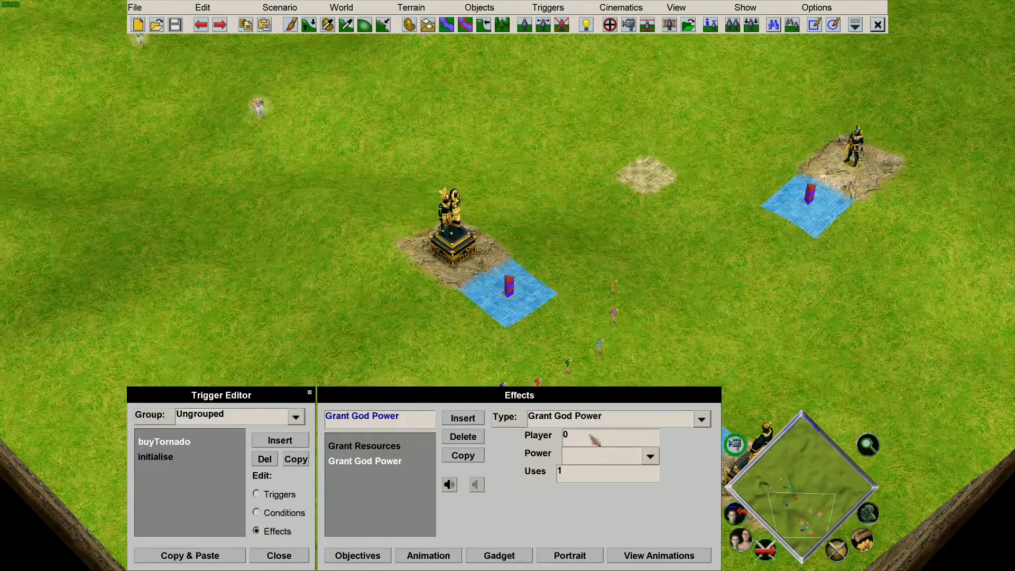
{"action": "double_click", "coordinate": [566, 436]}
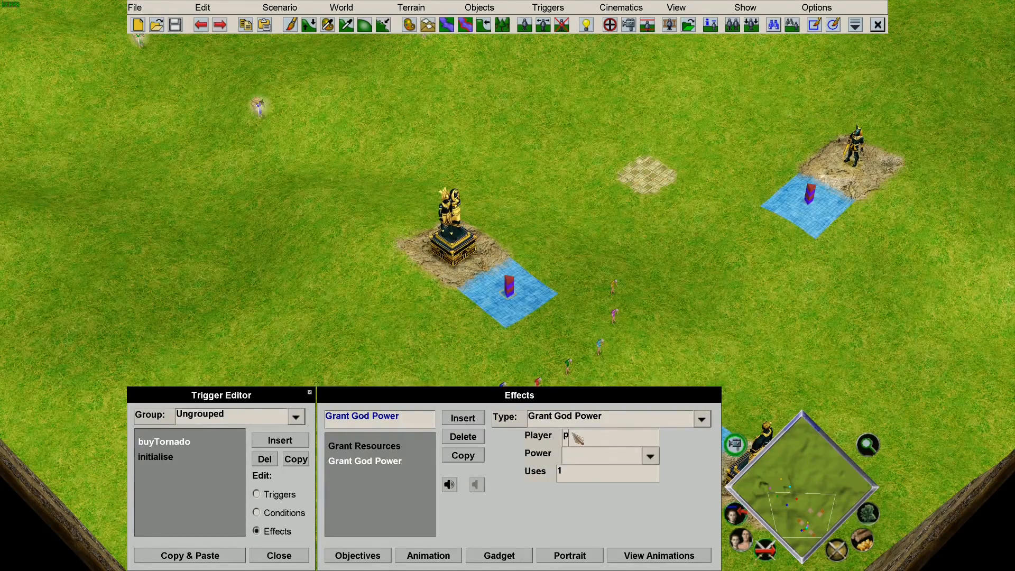
{"action": "left_click", "coordinate": [608, 456]}
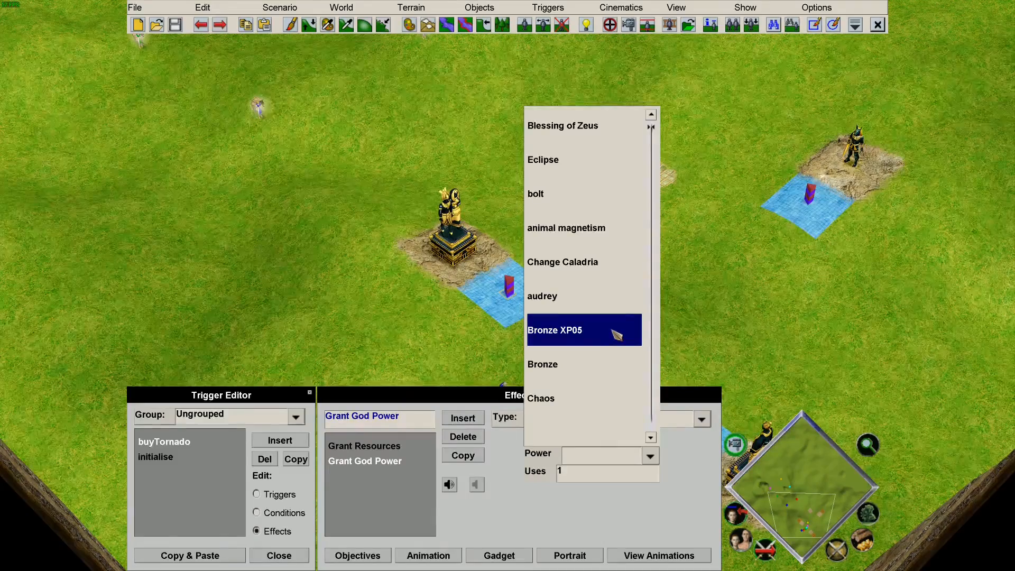
{"action": "scroll", "coordinate": [617, 334], "scroll_direction": "down", "scroll_amount": 10}
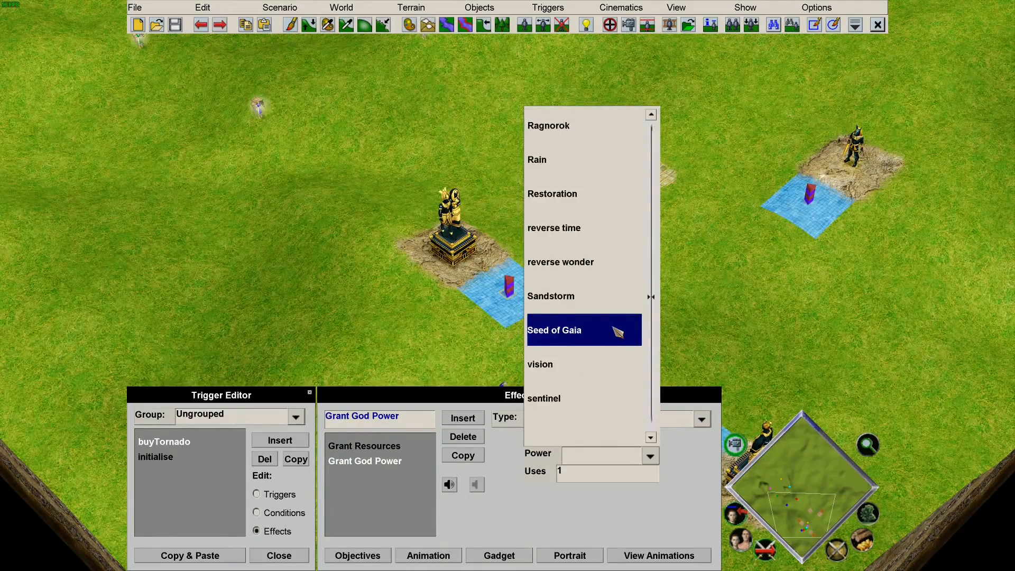
{"action": "scroll", "coordinate": [616, 332], "scroll_direction": "down", "scroll_amount": 6}
{"action": "scroll", "coordinate": [613, 327], "scroll_direction": "up", "scroll_amount": 1}
{"action": "left_click", "coordinate": [611, 296]}
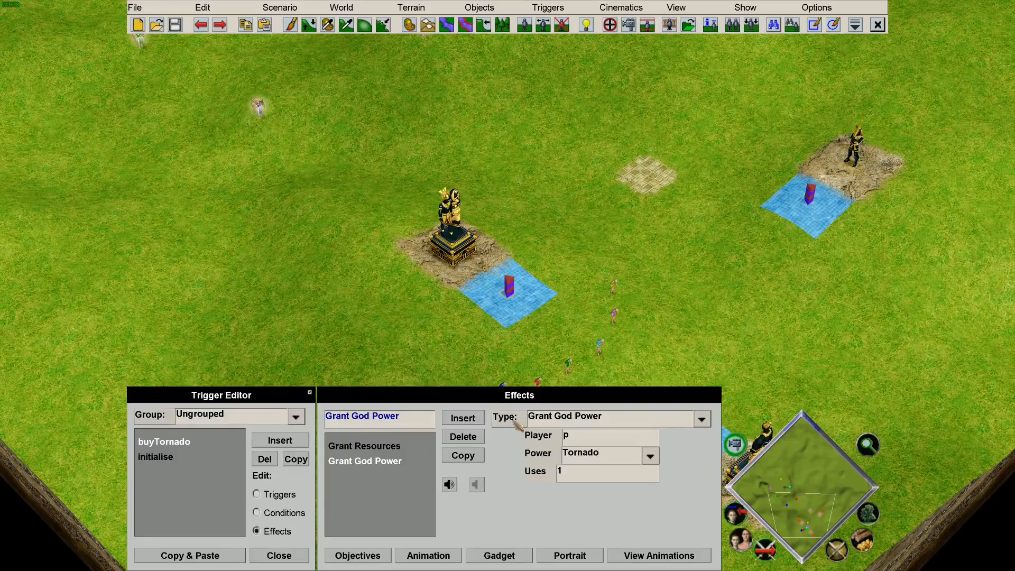
{"action": "left_click", "coordinate": [462, 418]}
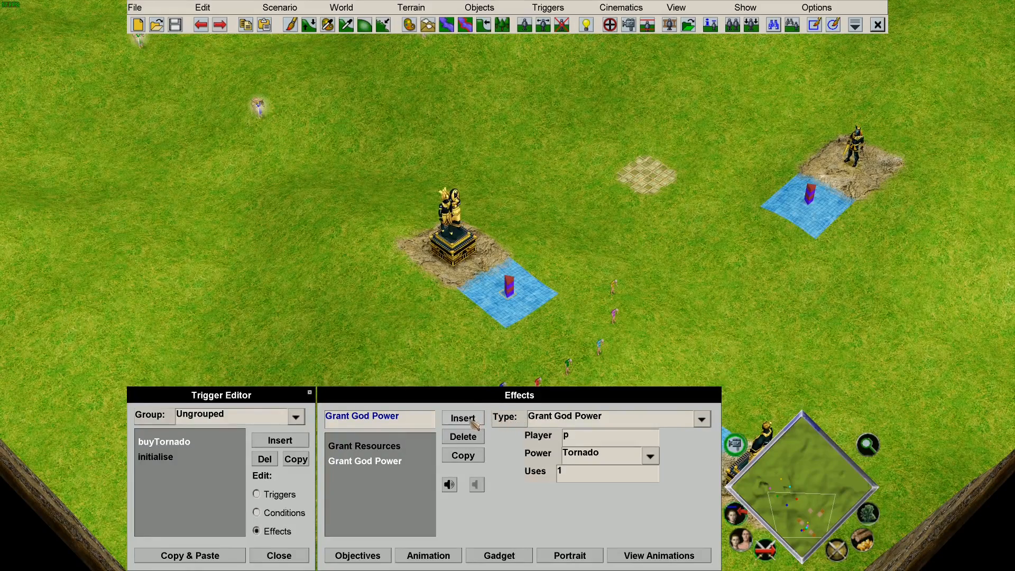
Make the new effect Send Chat and begin replacing its default message.
{"action": "left_click", "coordinate": [645, 420]}
{"action": "scroll", "coordinate": [592, 295], "scroll_direction": "down", "scroll_amount": 15}
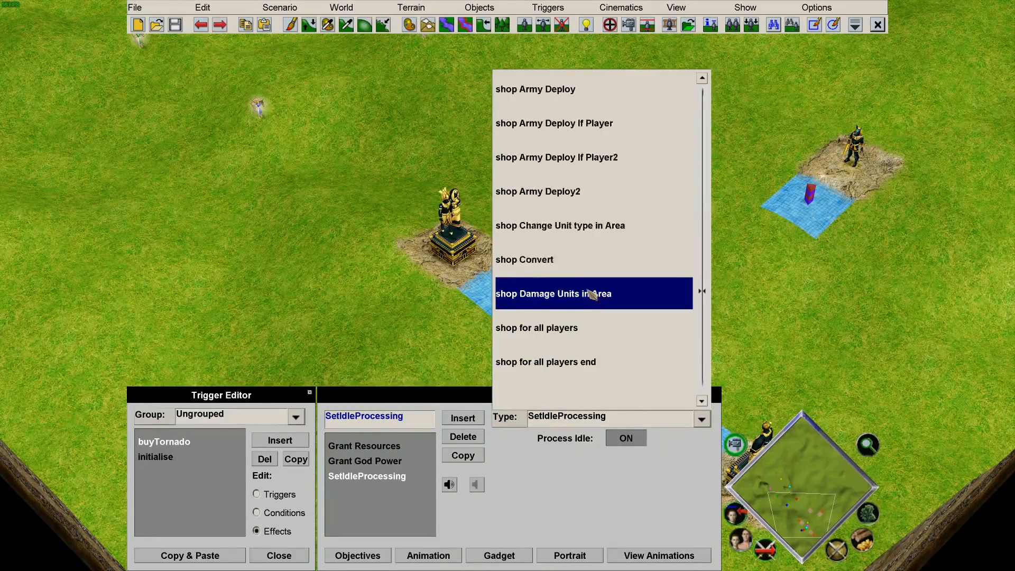
{"action": "scroll", "coordinate": [592, 295], "scroll_direction": "up", "scroll_amount": 3}
{"action": "scroll", "coordinate": [592, 295], "scroll_direction": "down", "scroll_amount": 4}
{"action": "scroll", "coordinate": [592, 295], "scroll_direction": "up", "scroll_amount": 18}
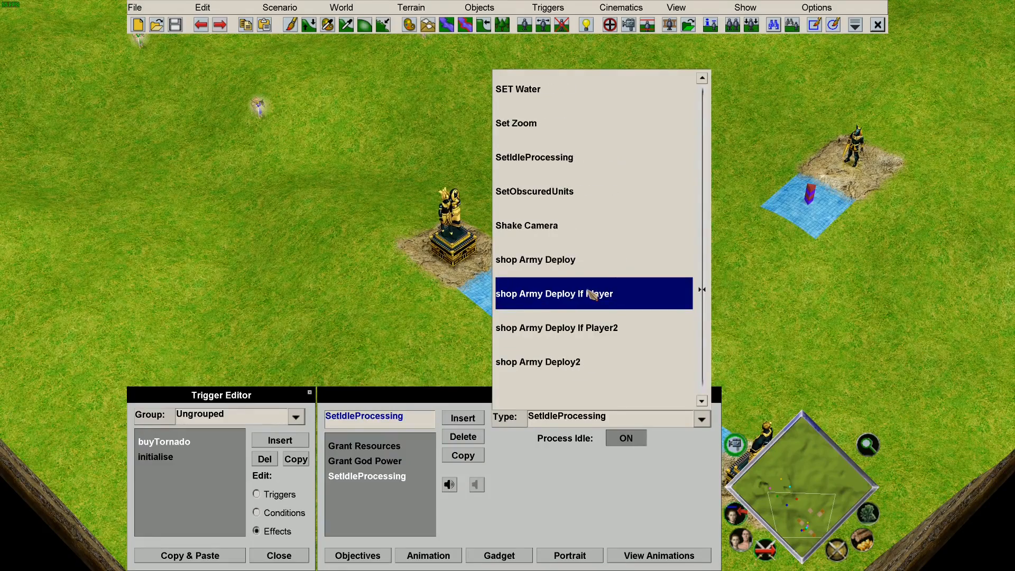
{"action": "scroll", "coordinate": [591, 295], "scroll_direction": "up", "scroll_amount": 20}
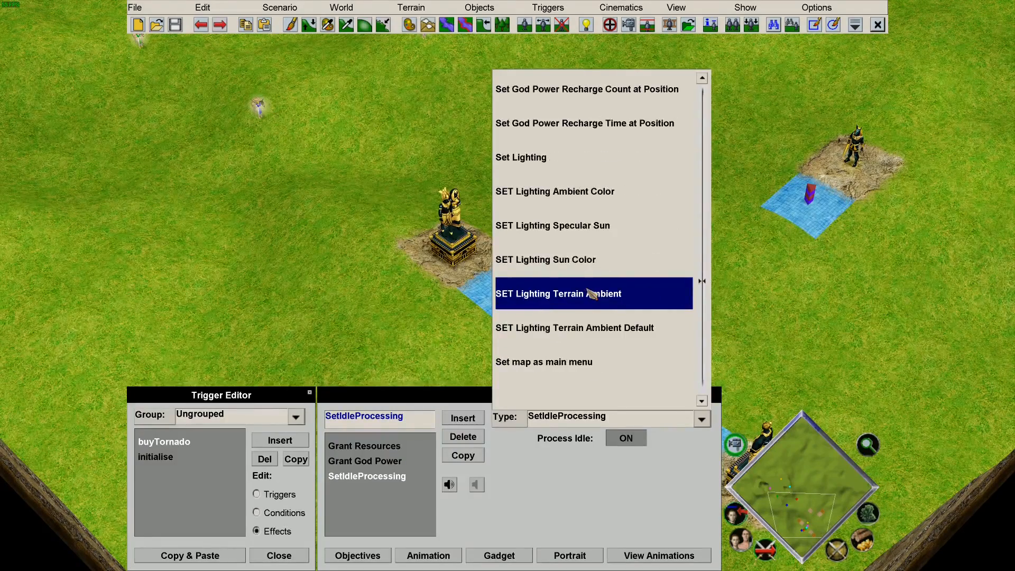
{"action": "scroll", "coordinate": [591, 293], "scroll_direction": "up", "scroll_amount": 17}
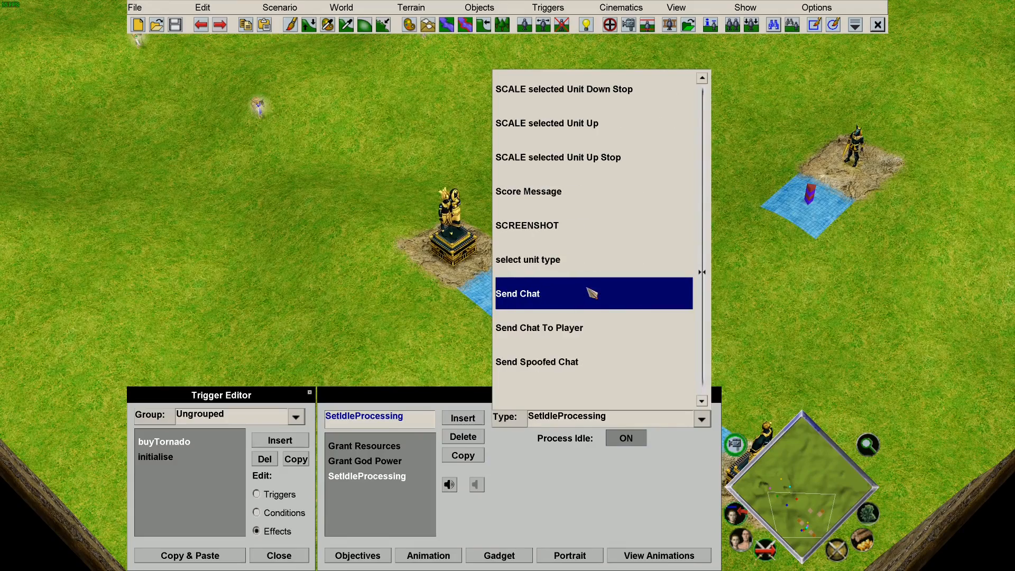
{"action": "left_click", "coordinate": [580, 295]}
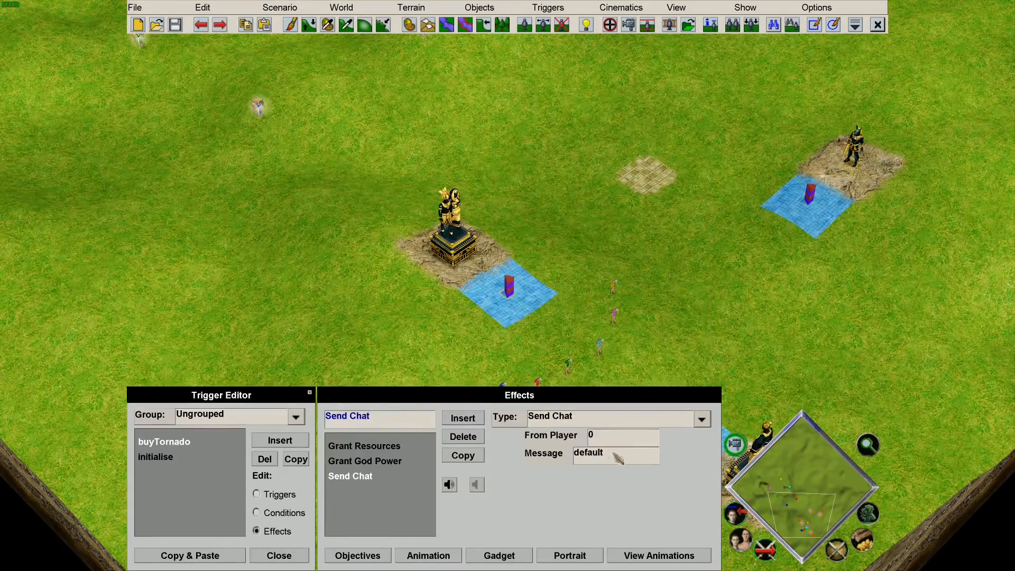
{"action": "left_click_drag", "start_coordinate": [629, 457], "coordinate": [559, 450]}
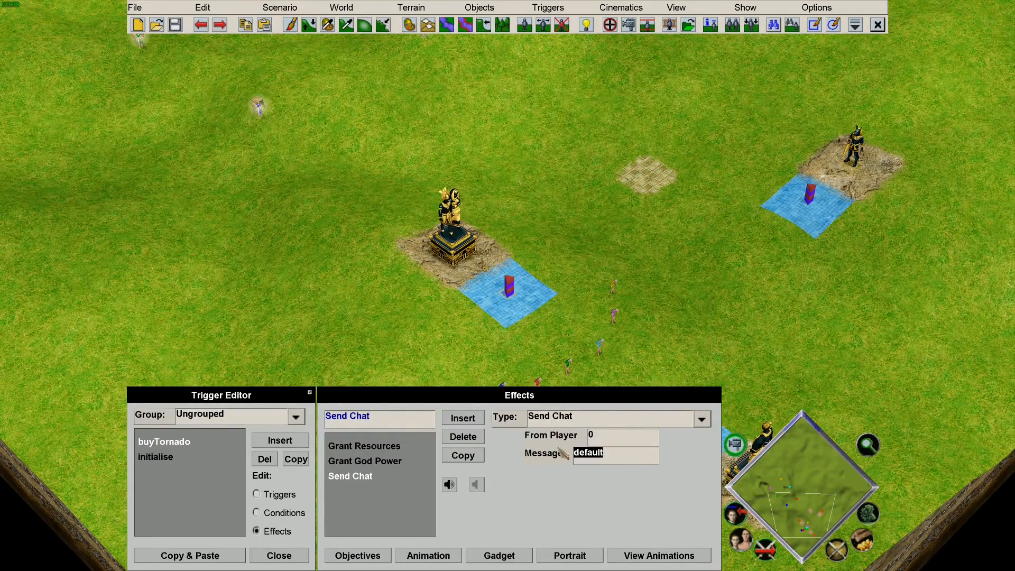
{"action": "type", "text": "T"}
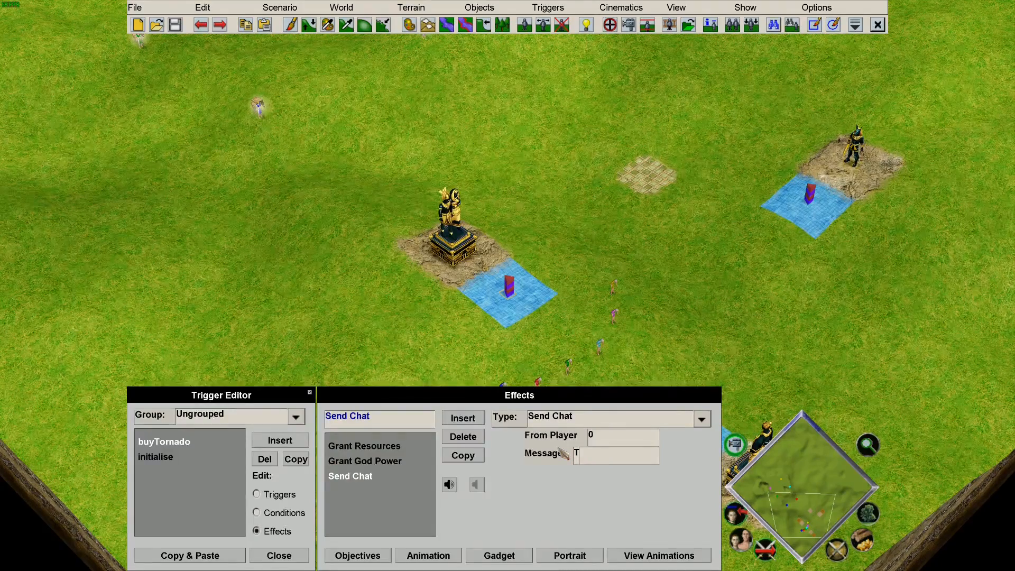
Switch it to Send Chat To Player for player p and type the message 'Tornado Purchased'.
{"action": "left_click", "coordinate": [584, 421]}
{"action": "left_click", "coordinate": [607, 340]}
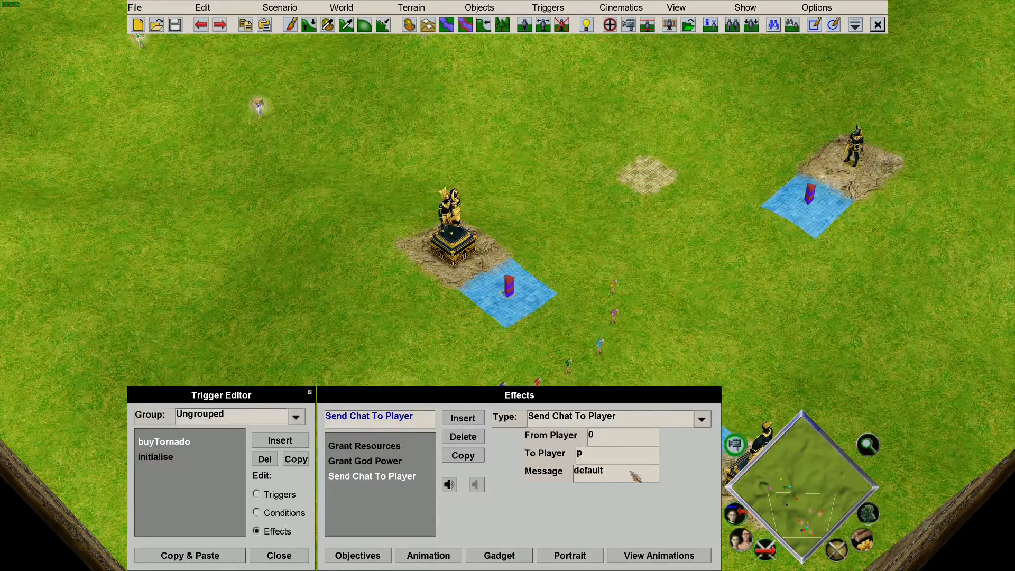
{"action": "left_click", "coordinate": [610, 465]}
{"action": "type", "text": "Torna"}
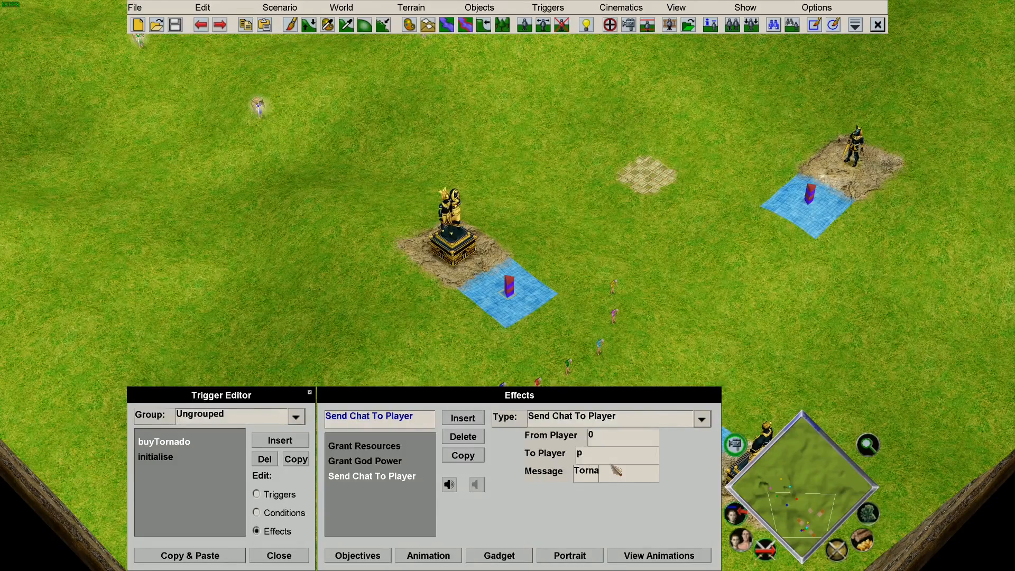
{"action": "type", "text": "do purchased"}
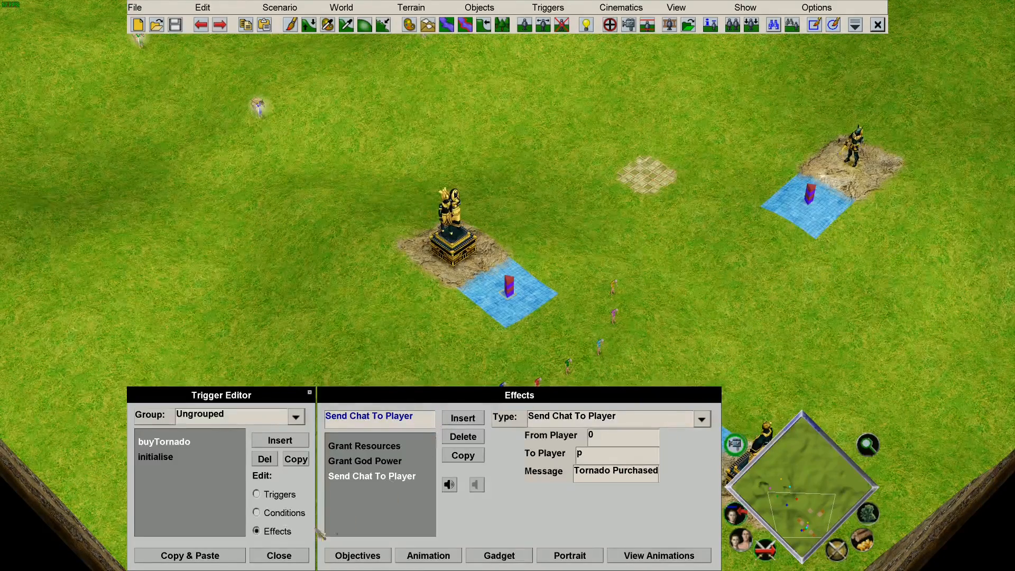
Add a For Player Trigger End with timer effect, then review conditions and return to effects.
{"action": "left_click", "coordinate": [462, 418]}
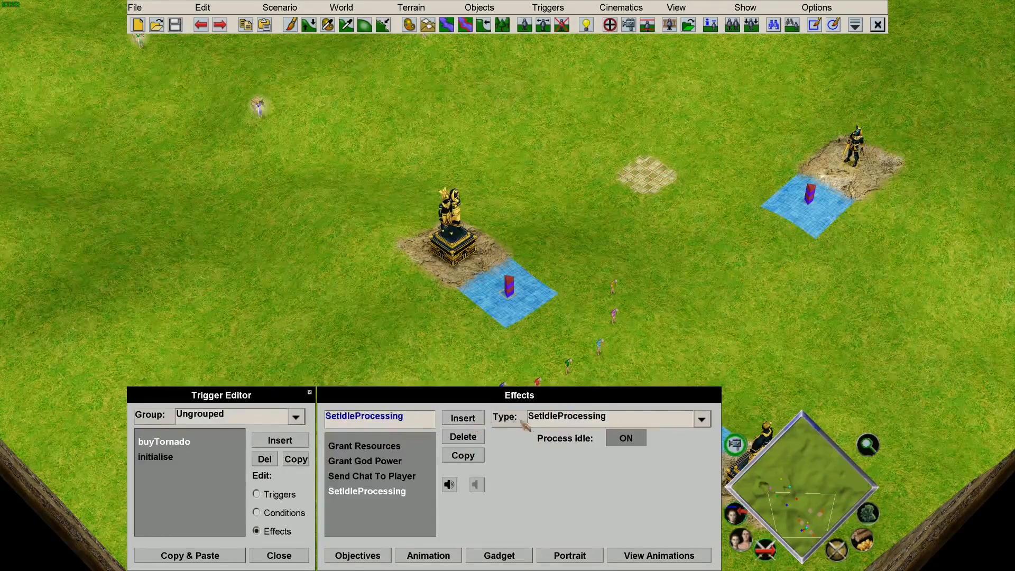
{"action": "left_click", "coordinate": [559, 423]}
{"action": "scroll", "coordinate": [601, 317], "scroll_direction": "up", "scroll_amount": 10}
{"action": "scroll", "coordinate": [601, 317], "scroll_direction": "down", "scroll_amount": 5}
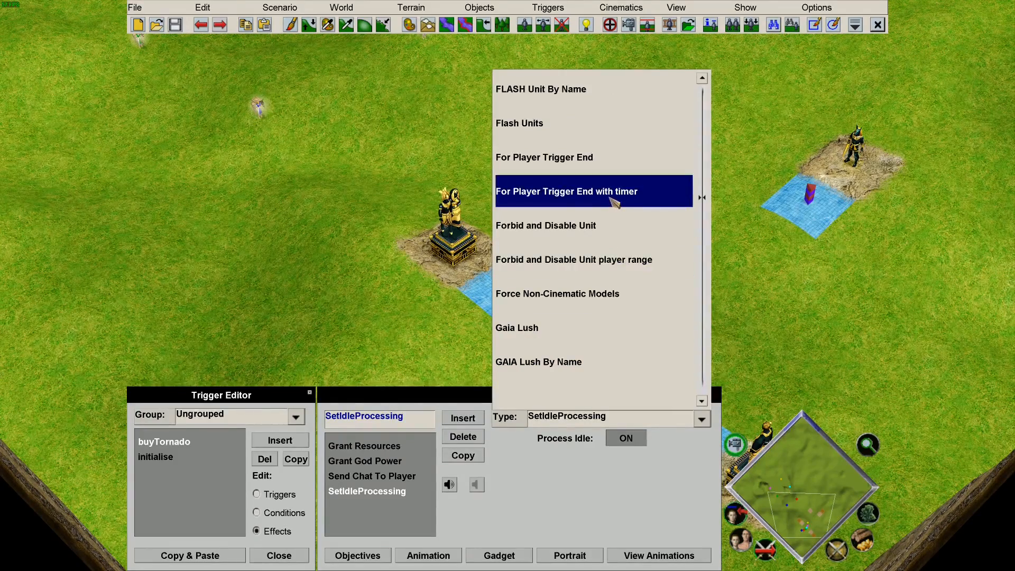
{"action": "left_click", "coordinate": [642, 203]}
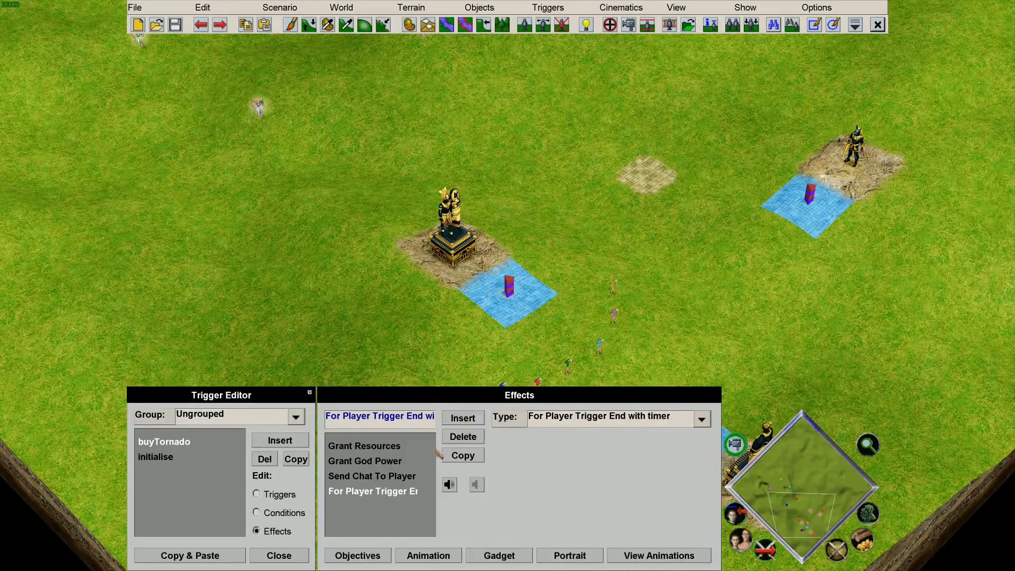
{"action": "left_click", "coordinate": [282, 514]}
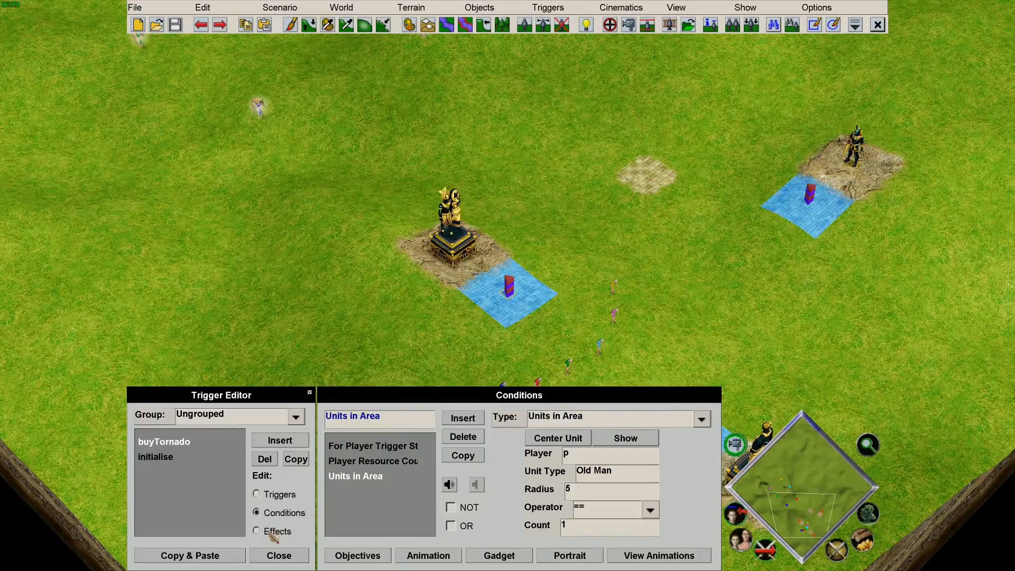
{"action": "left_click", "coordinate": [270, 534]}
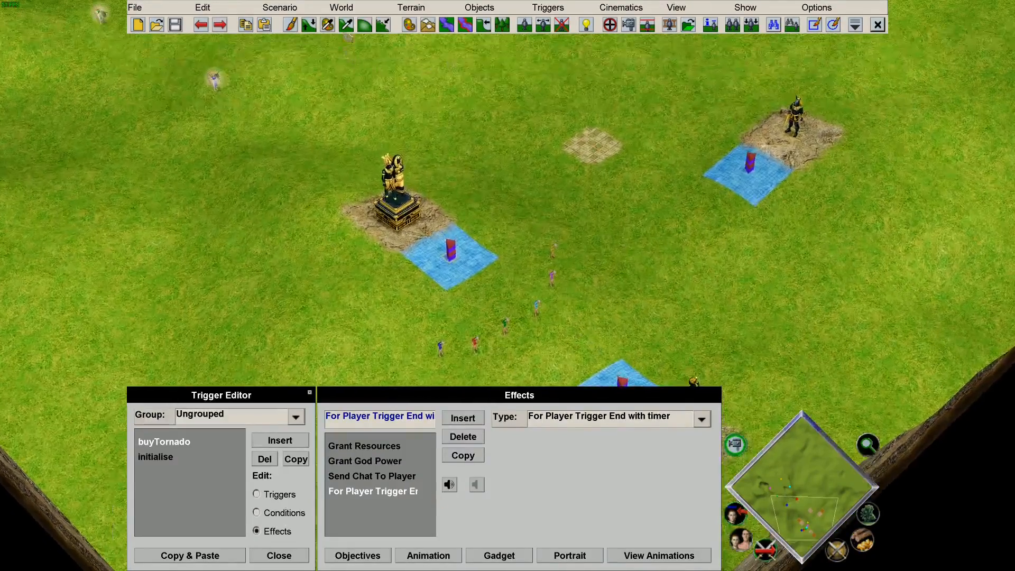
Launch a debug playtest of the scenario as Player 1.
{"action": "left_click", "coordinate": [279, 7]}
{"action": "left_click", "coordinate": [330, 77]}
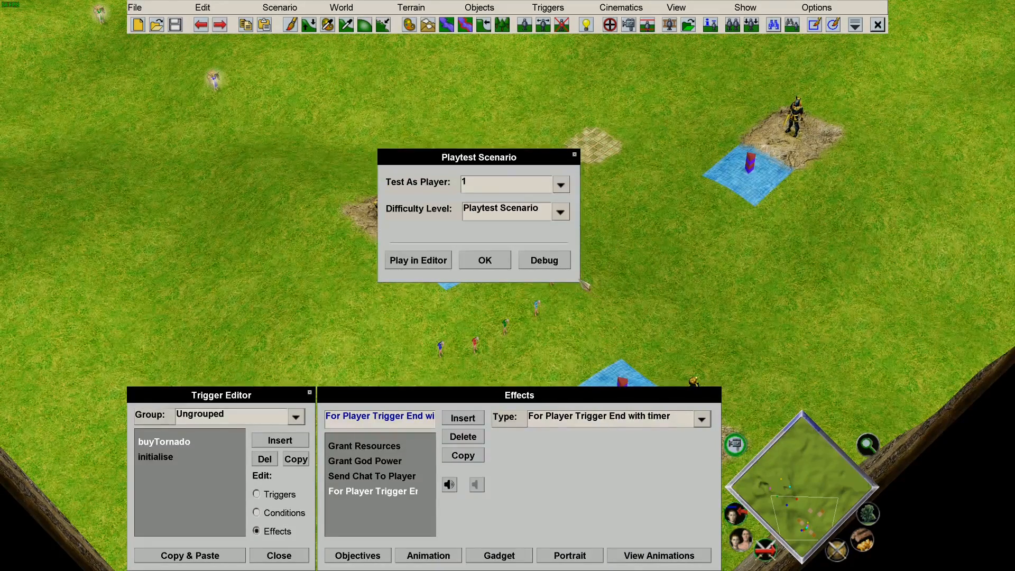
{"action": "left_click", "coordinate": [564, 267]}
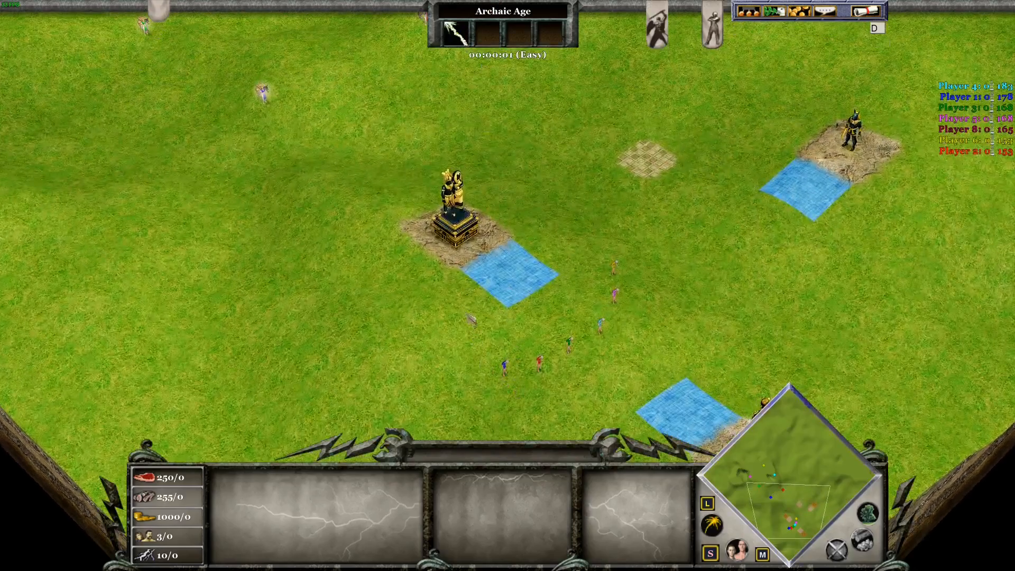
As Player 1, walk the Old Man into the shop pool and back out.
{"action": "left_click", "coordinate": [504, 365]}
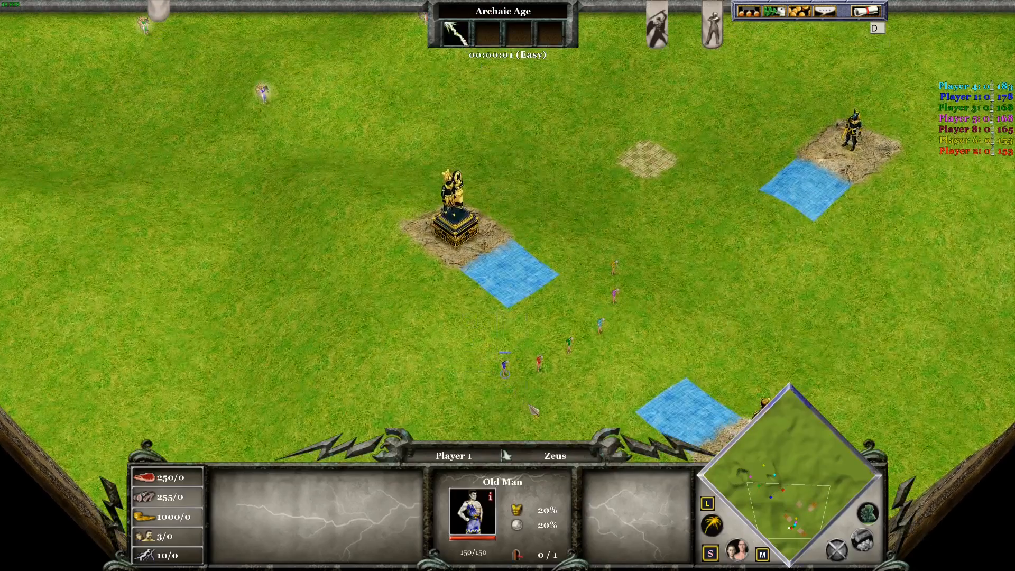
{"action": "right_click", "coordinate": [517, 269]}
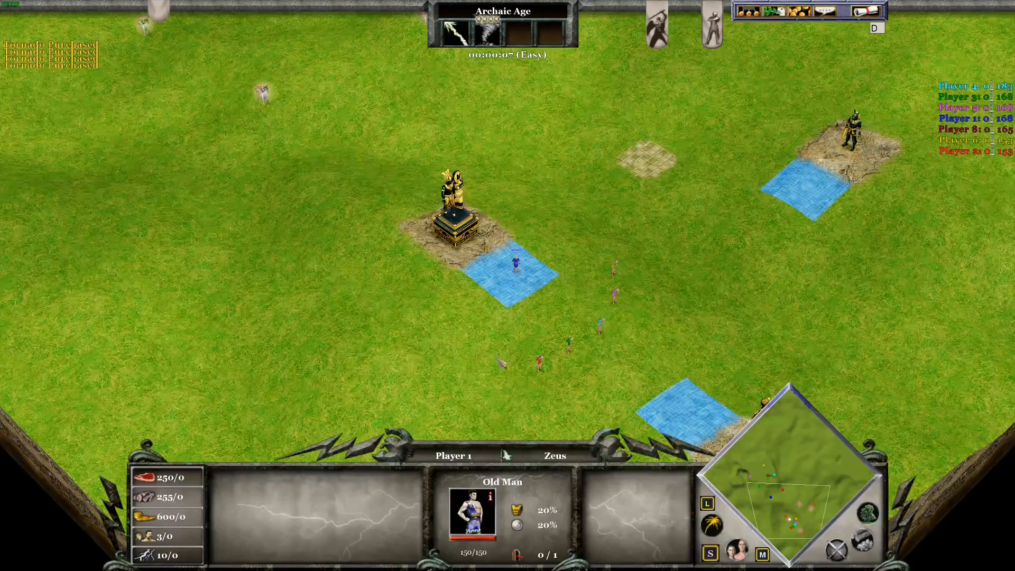
{"action": "right_click", "coordinate": [492, 357]}
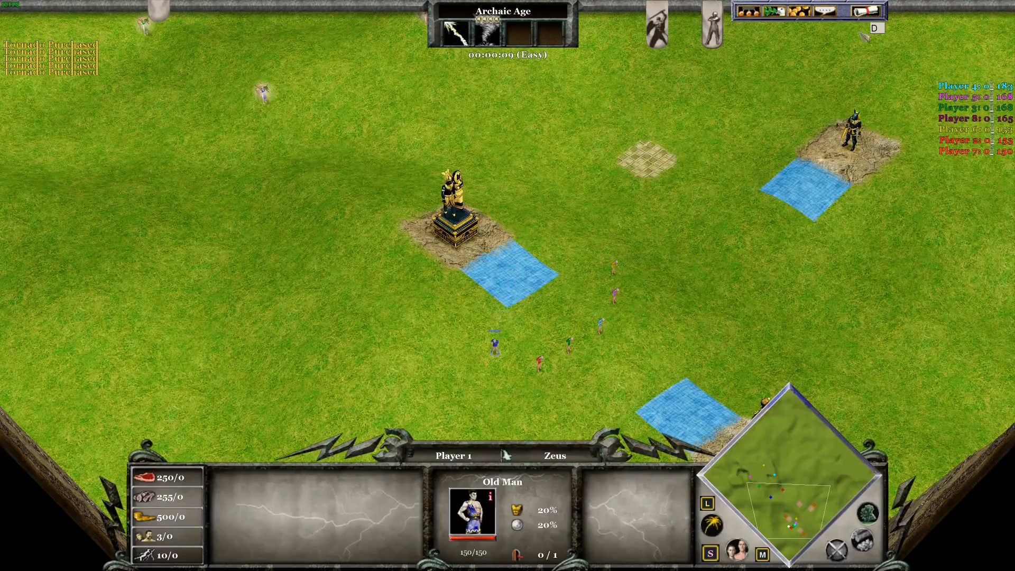
Switch to Player 3, repeat the Old Man pool test, and return to the editor.
{"action": "left_click", "coordinate": [877, 29]}
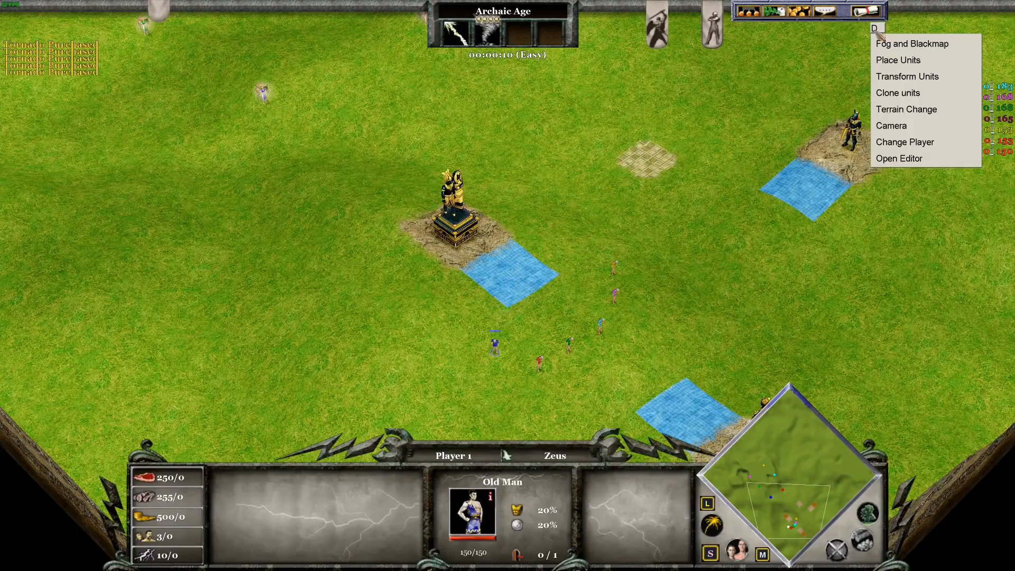
{"action": "left_click", "coordinate": [920, 139]}
{"action": "left_click", "coordinate": [842, 101]}
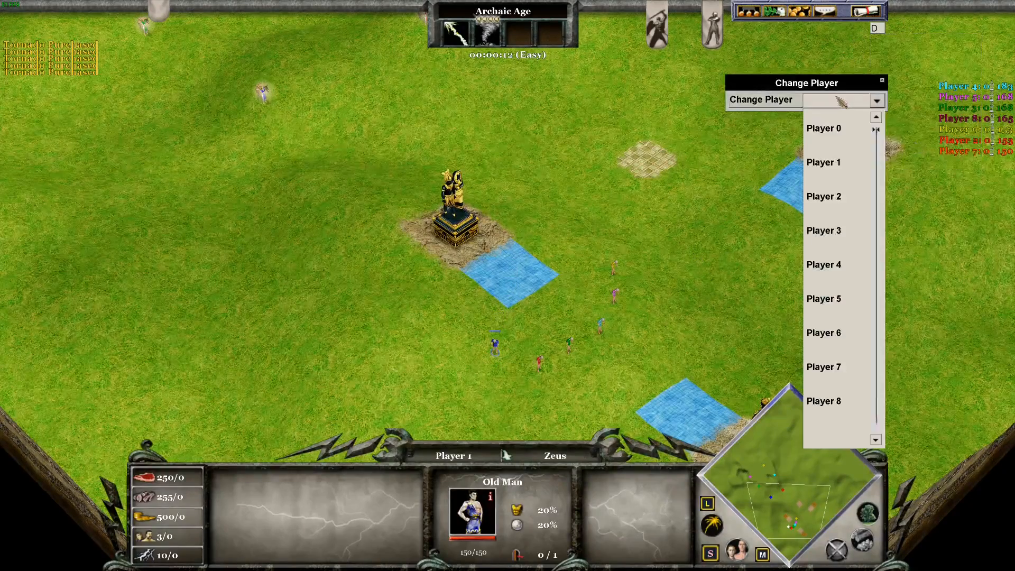
{"action": "left_click", "coordinate": [845, 231]}
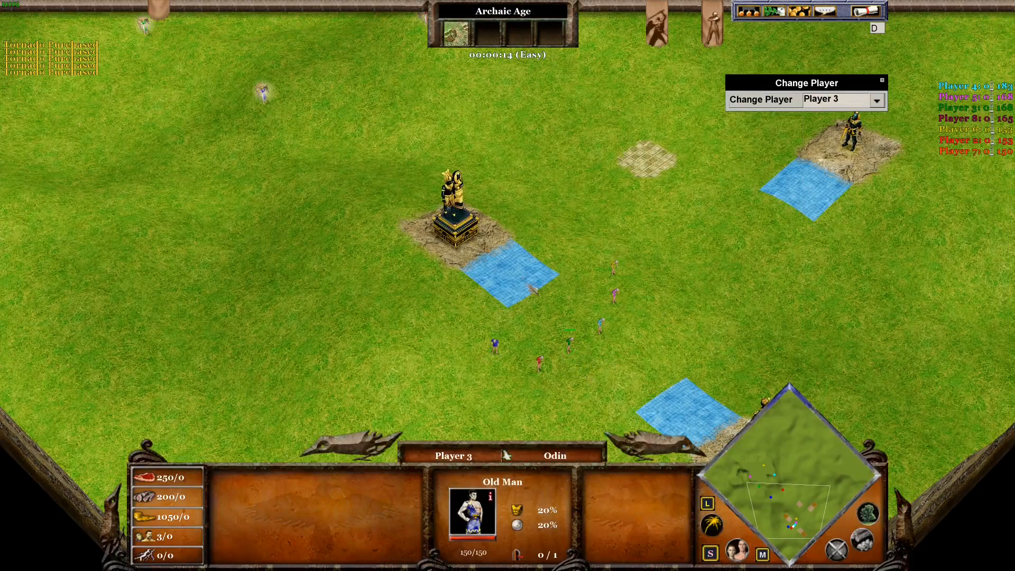
{"action": "right_click", "coordinate": [490, 253]}
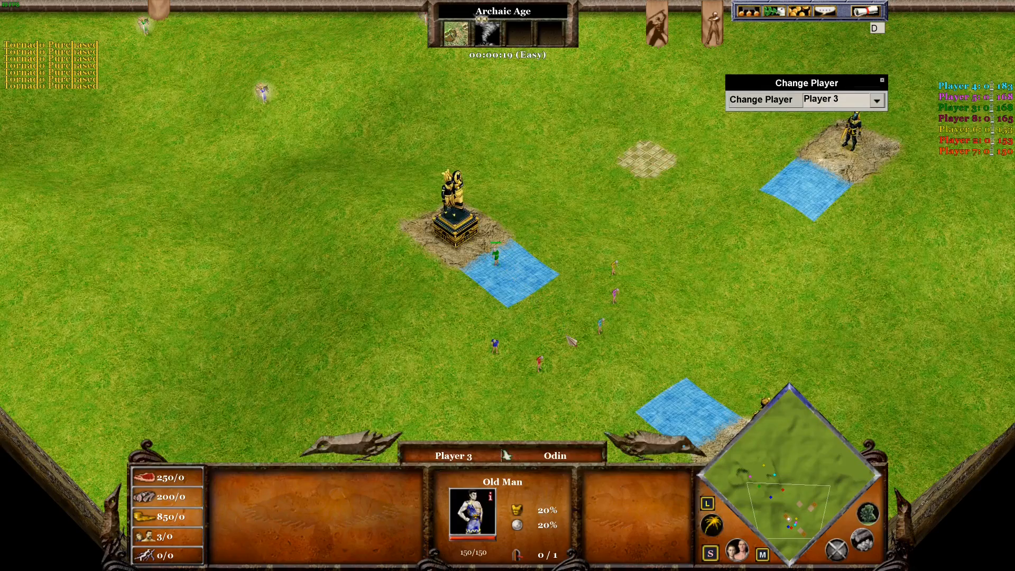
{"action": "right_click", "coordinate": [576, 364]}
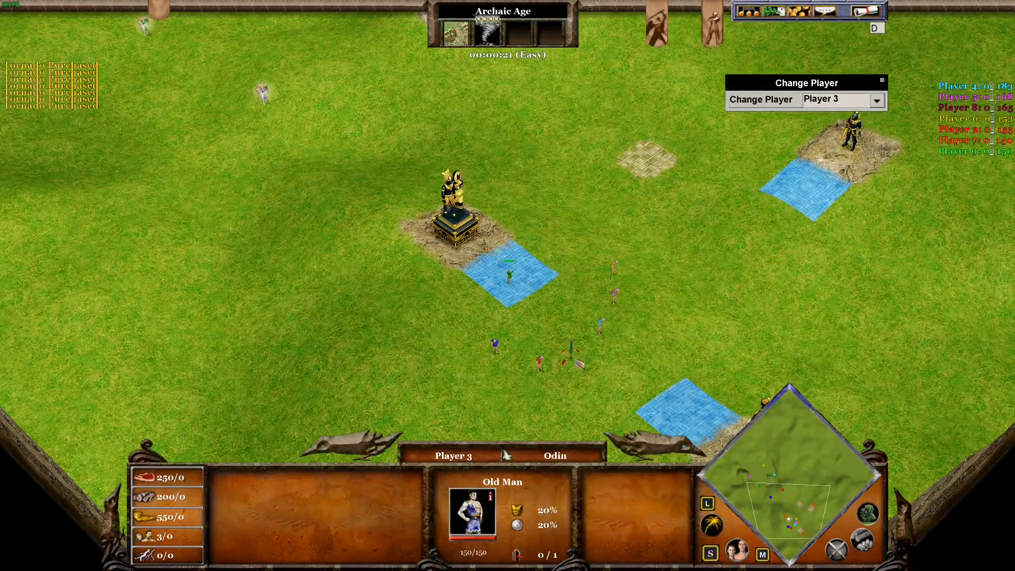
{"action": "left_click", "coordinate": [867, 14]}
{"action": "left_click", "coordinate": [548, 213]}
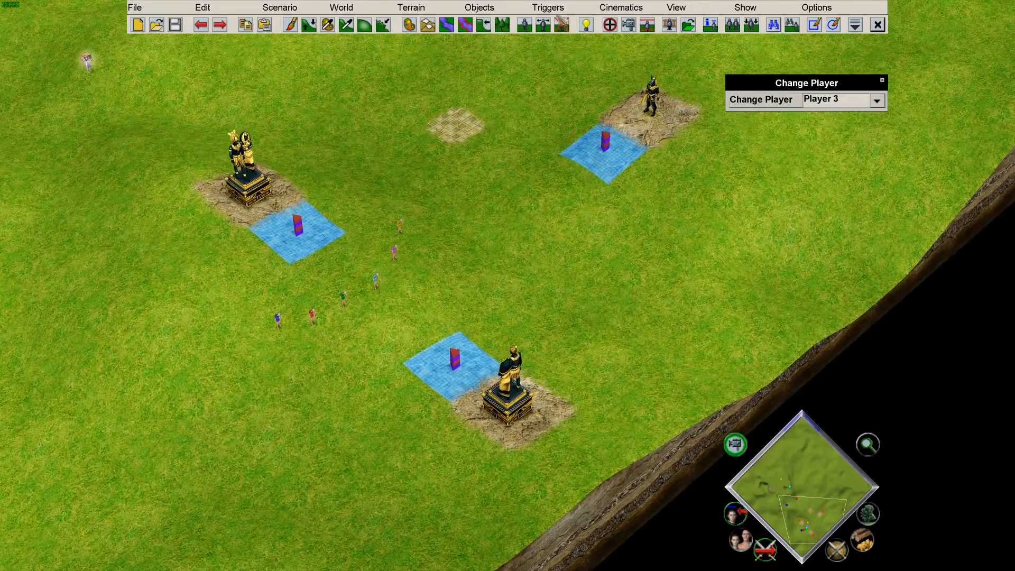
Duplicate buyTornado in the Trigger Editor, replace Tornado with Meteor and remove the Copy_of_ prefix.
{"action": "left_click", "coordinate": [548, 7]}
{"action": "left_click", "coordinate": [559, 29]}
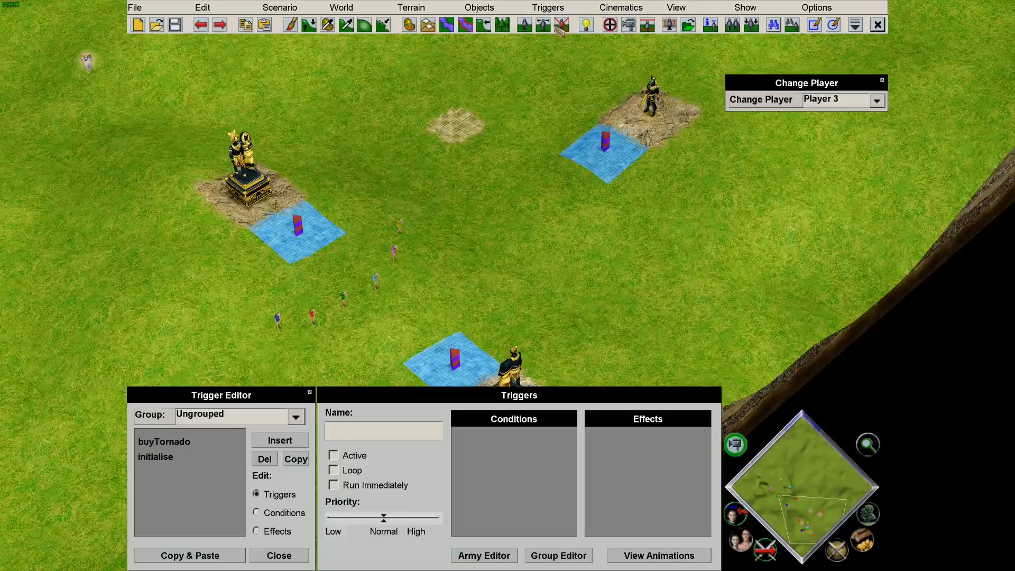
{"action": "left_click", "coordinate": [189, 445]}
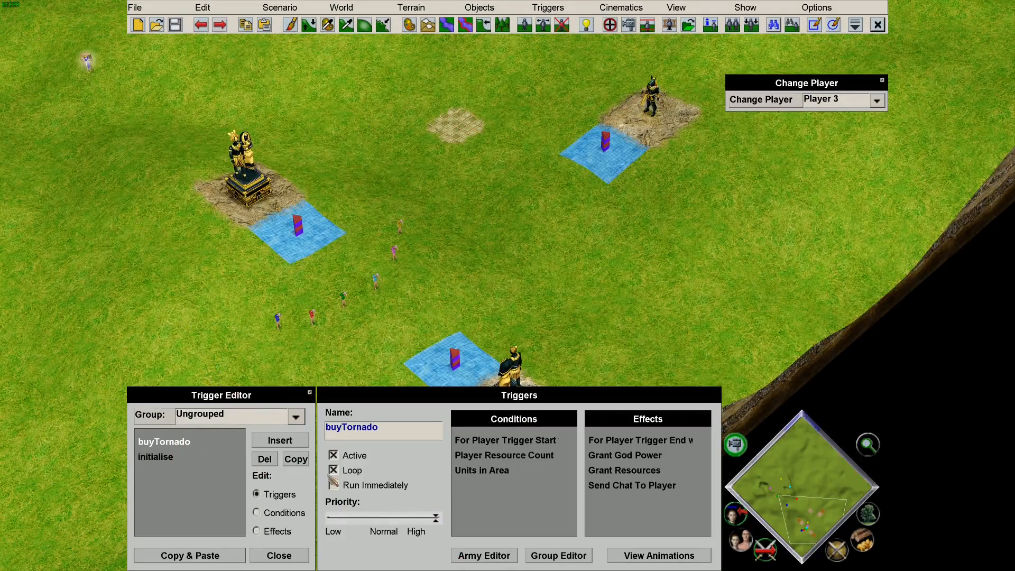
{"action": "left_click", "coordinate": [295, 459]}
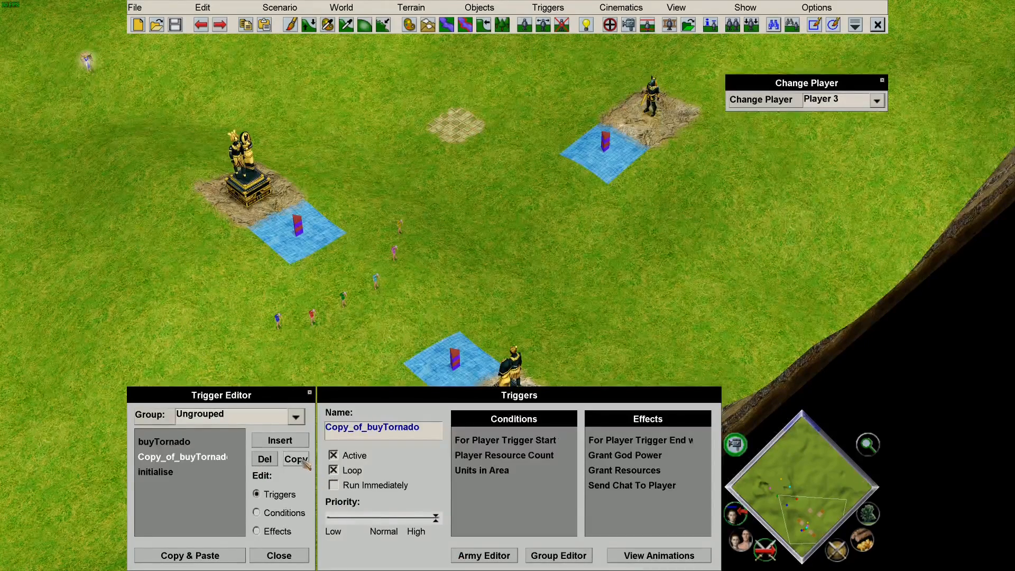
{"action": "left_click_drag", "start_coordinate": [420, 429], "coordinate": [382, 431]}
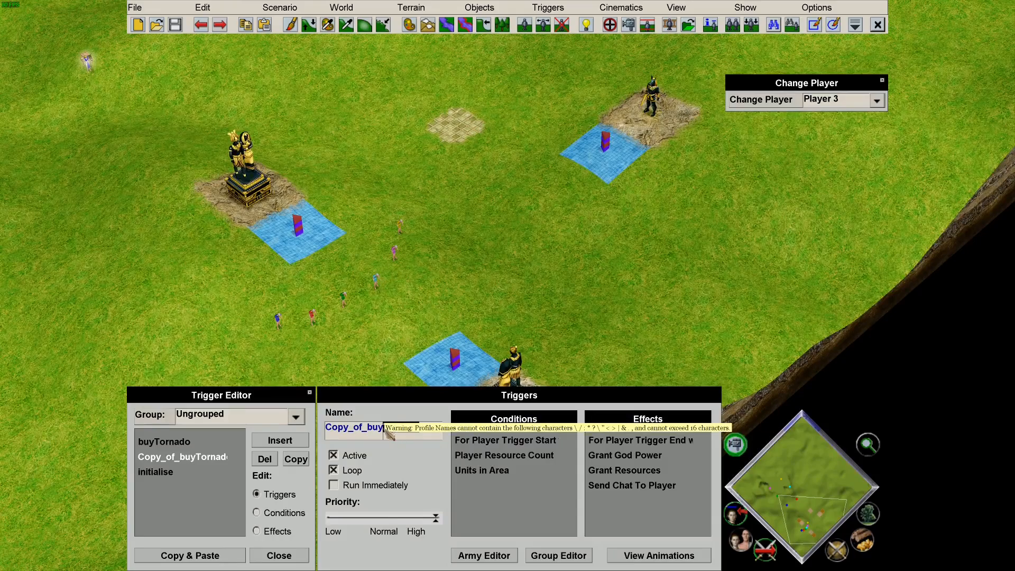
{"action": "type", "text": "Meteor"}
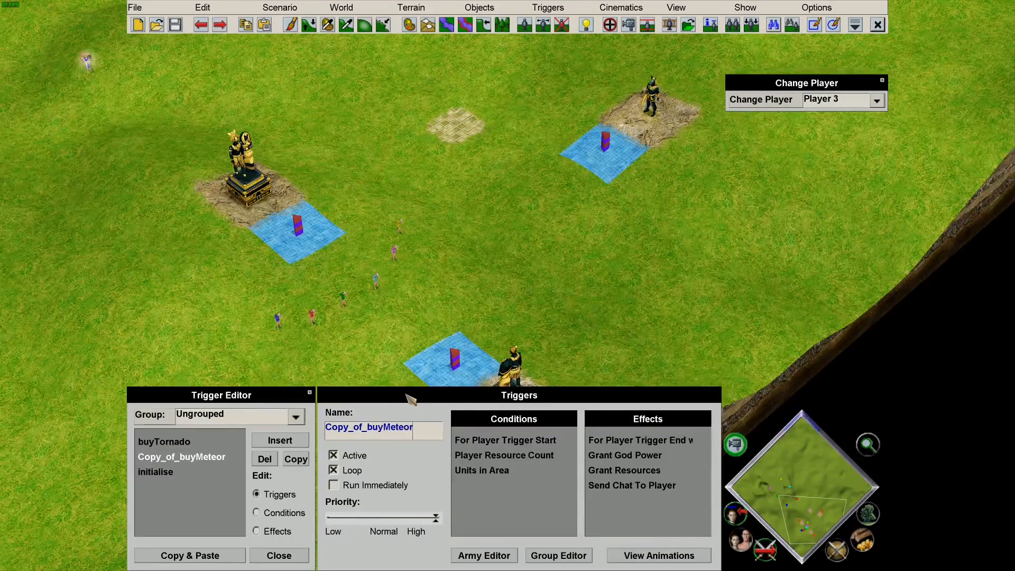
{"action": "left_click", "coordinate": [369, 429]}
{"action": "key", "text": "BackSpace"}
{"action": "key", "text": "BackSpace"}
{"action": "key", "text": "BackSpace"}
{"action": "key", "text": "BackSpace"}
{"action": "key", "text": "BackSpace"}
{"action": "key", "text": "BackSpace"}
{"action": "key", "text": "BackSpace"}
{"action": "key", "text": "BackSpace"}
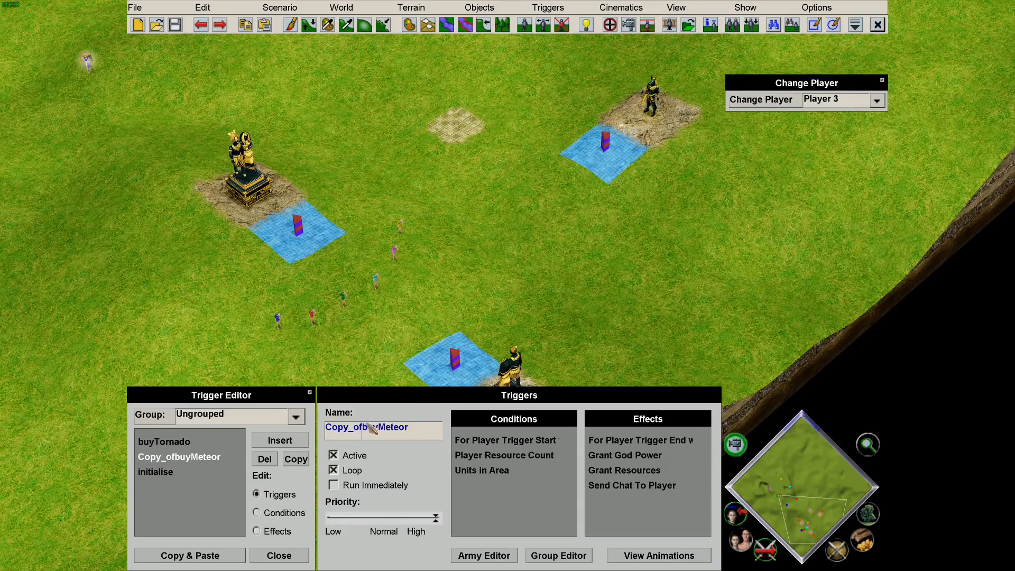
Review buyMeteor's timer, resource-count and Units in Area conditions, then show the Old Man area on the map.
{"action": "left_click", "coordinate": [273, 513]}
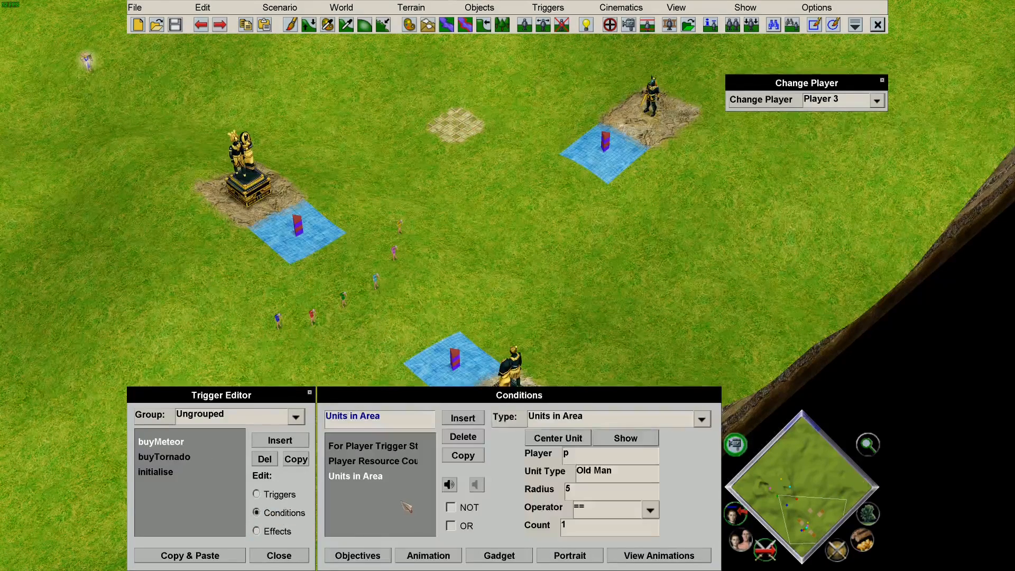
{"action": "left_click", "coordinate": [392, 449]}
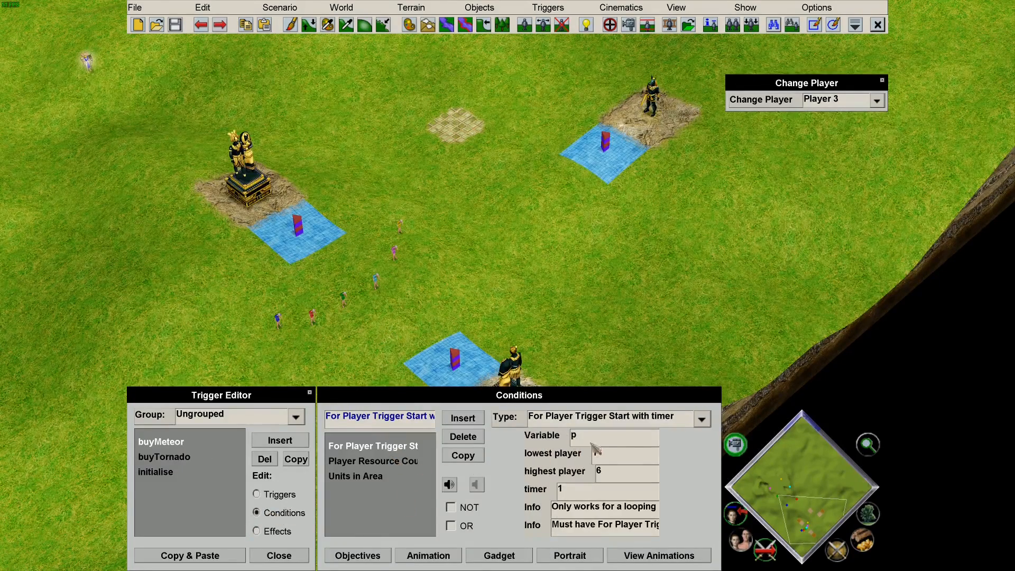
{"action": "left_click", "coordinate": [404, 463]}
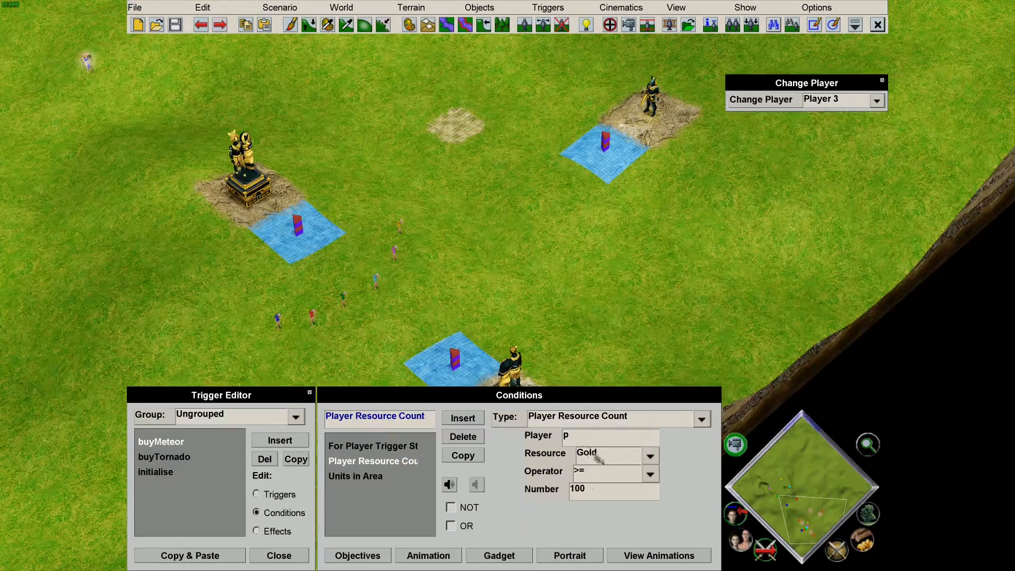
{"action": "key", "text": "Down"}
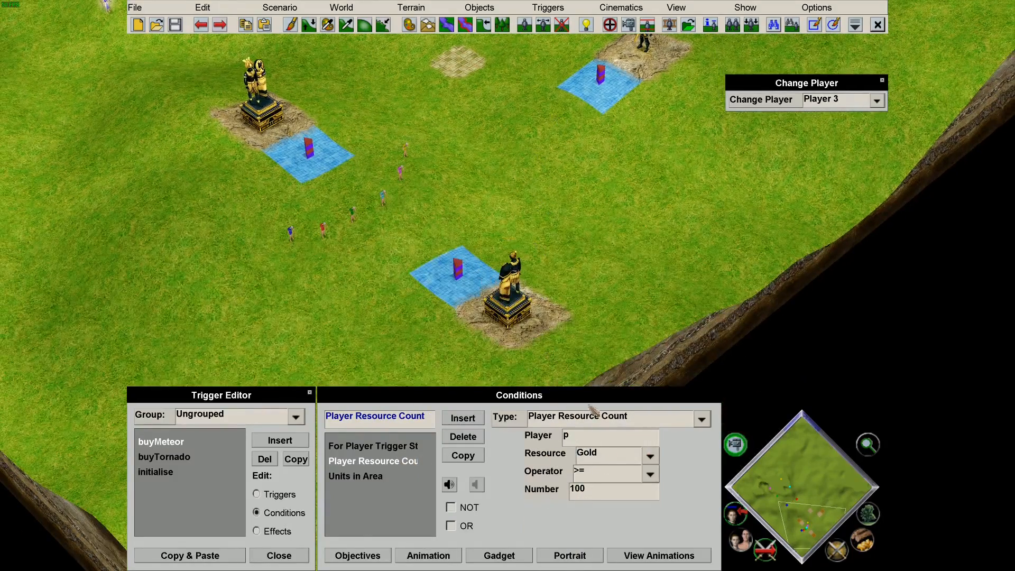
{"action": "left_click", "coordinate": [373, 477]}
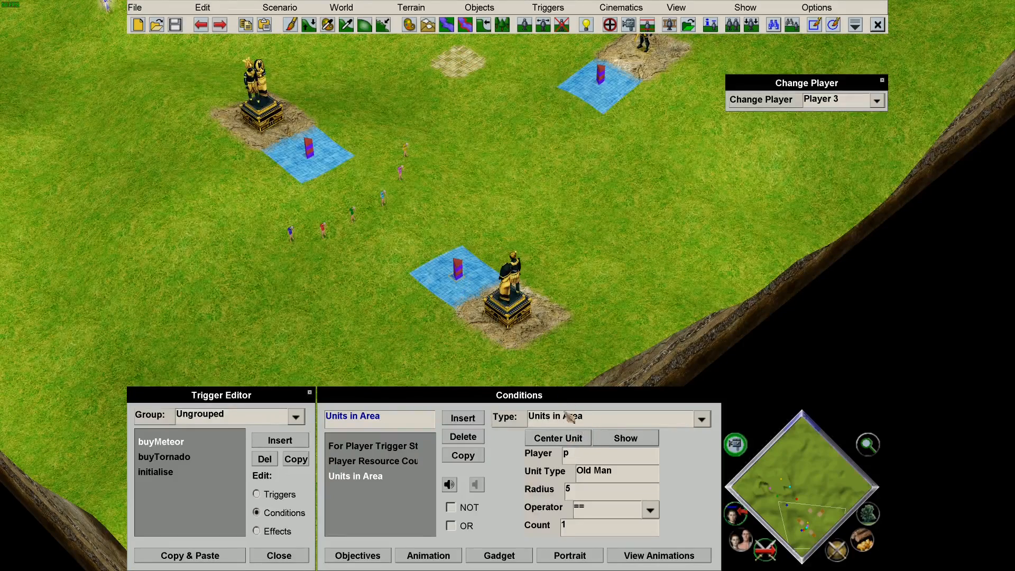
{"action": "left_click", "coordinate": [626, 437]}
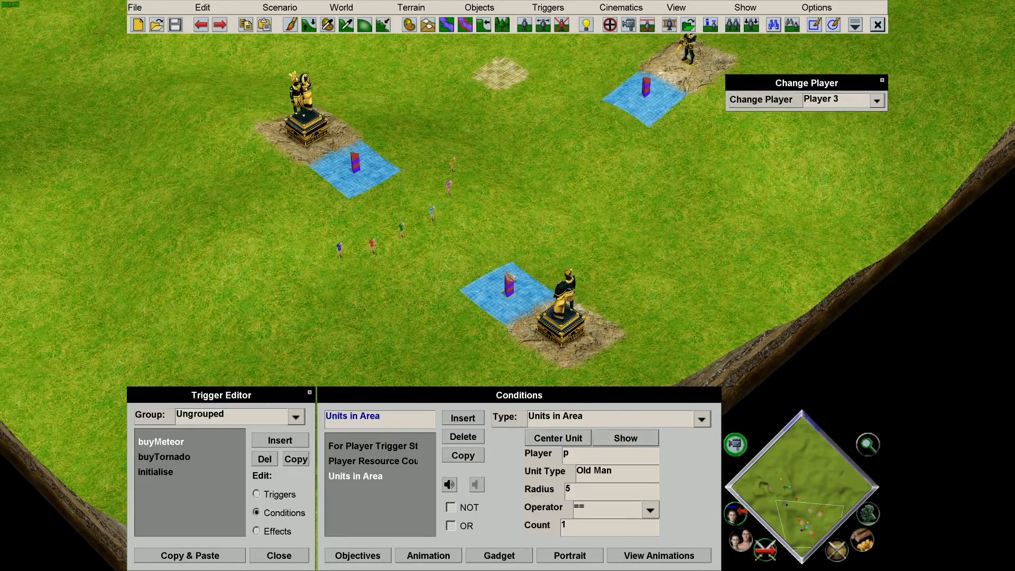
Change buyMeteor's Grant God Power effect from Tornado to meteor.
{"action": "left_click", "coordinate": [277, 530]}
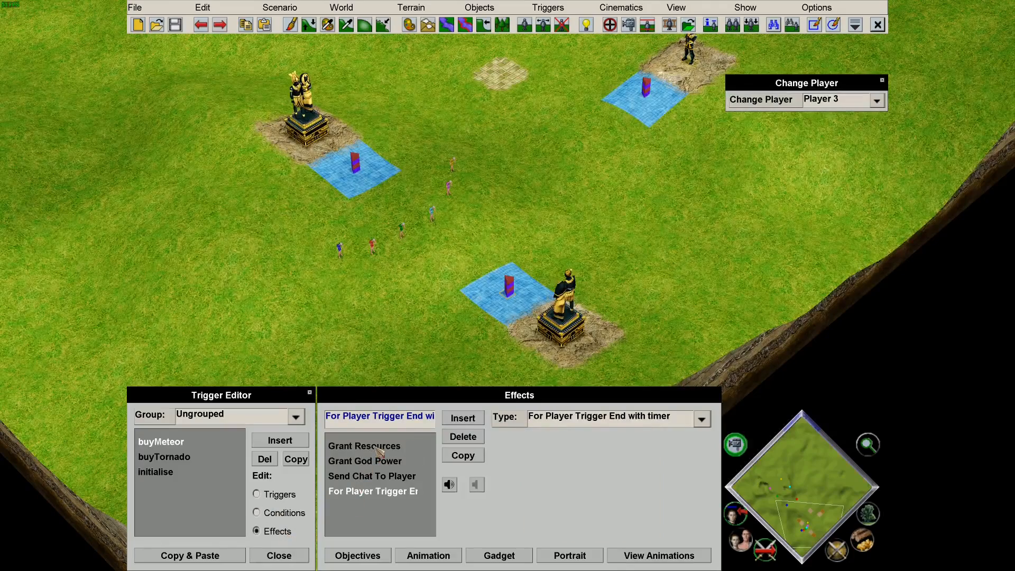
{"action": "left_click", "coordinate": [377, 447]}
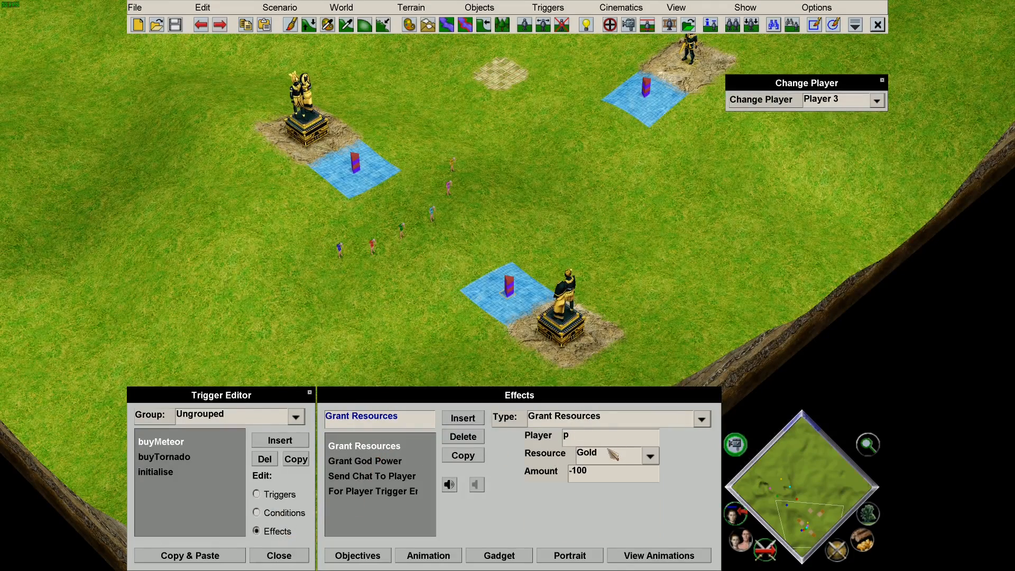
{"action": "left_click", "coordinate": [379, 461]}
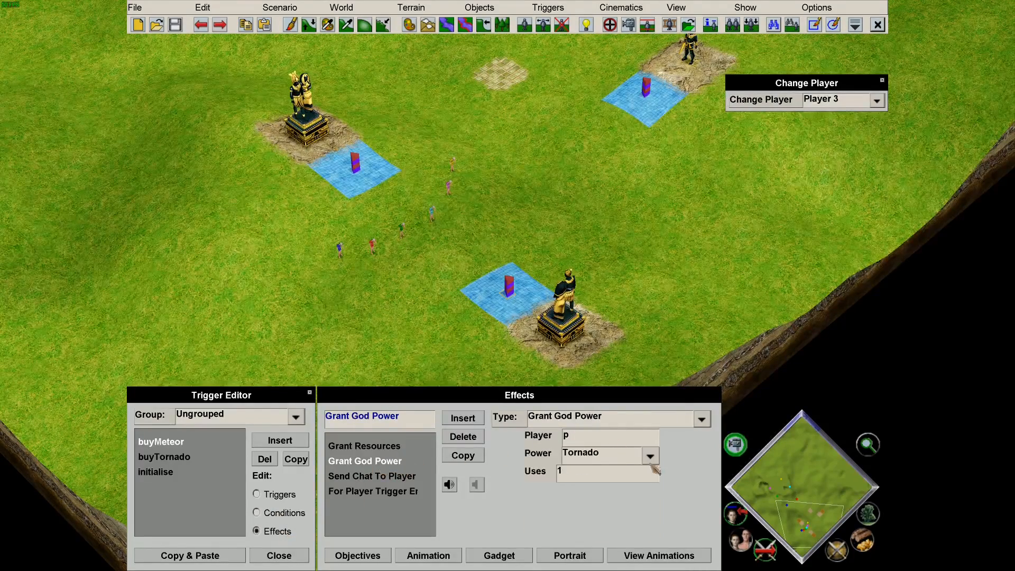
{"action": "left_click", "coordinate": [590, 464]}
{"action": "scroll", "coordinate": [607, 295], "scroll_direction": "down", "scroll_amount": 5}
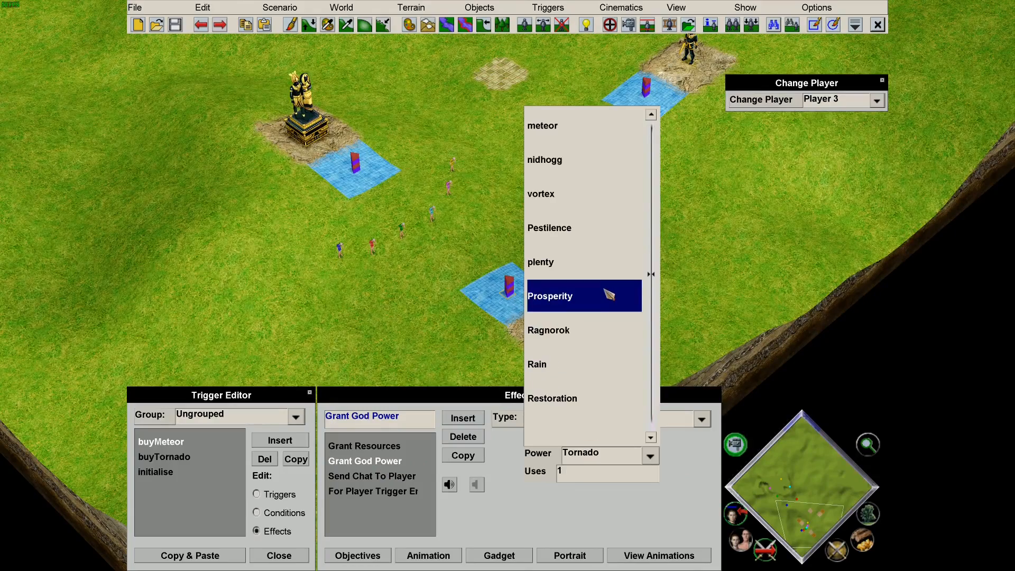
{"action": "left_click", "coordinate": [582, 138]}
Change the Send Chat To Player message to 'Meteor Purchased'.
{"action": "left_click", "coordinate": [391, 476]}
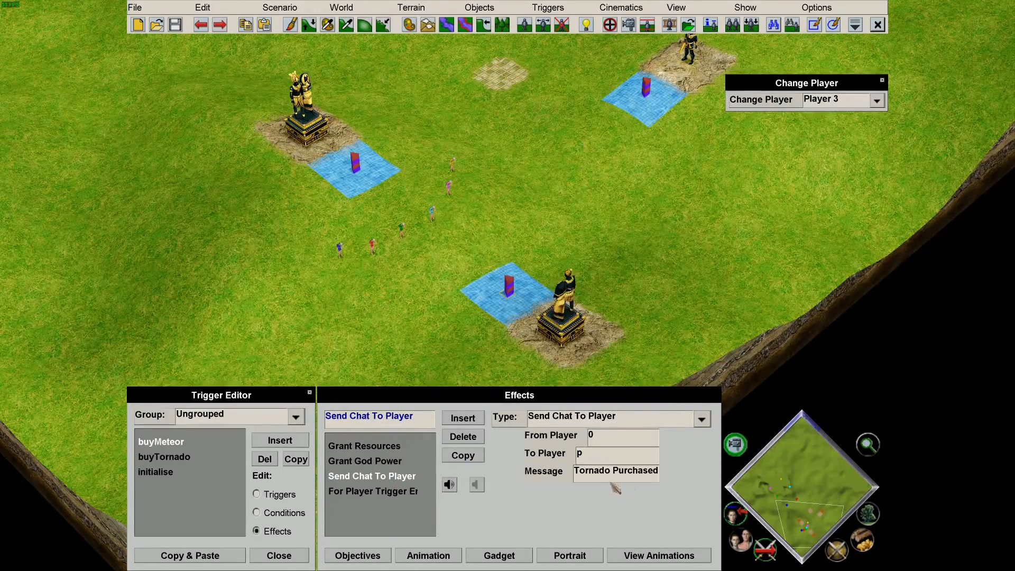
{"action": "double_click", "coordinate": [603, 475]}
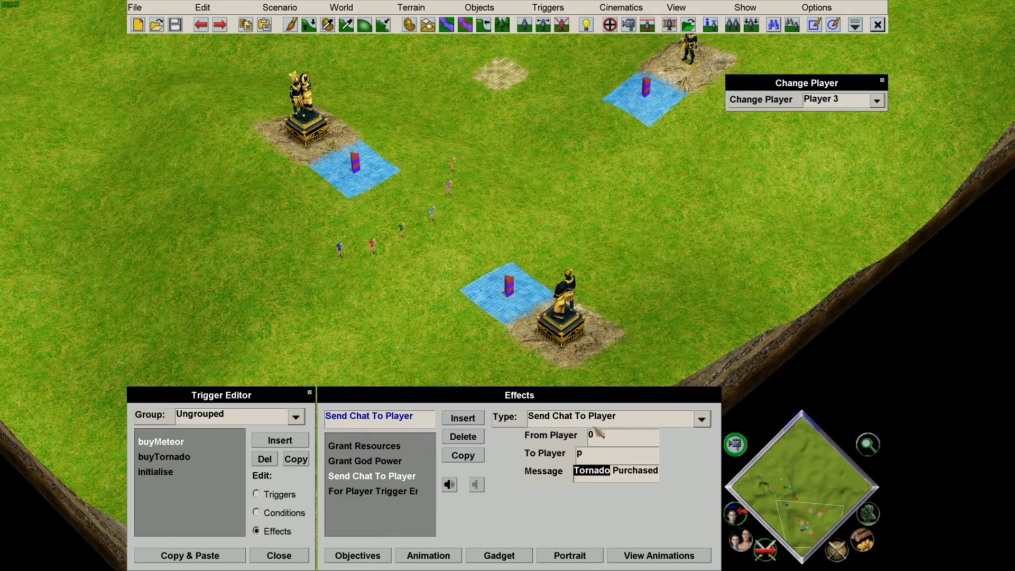
{"action": "type", "text": "Meteor"}
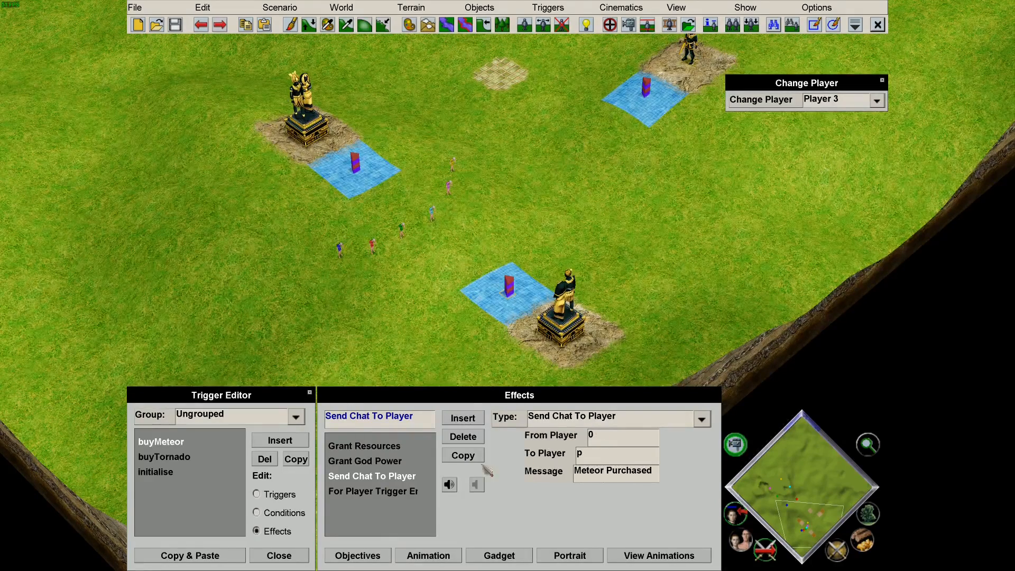
{"action": "left_click", "coordinate": [412, 490]}
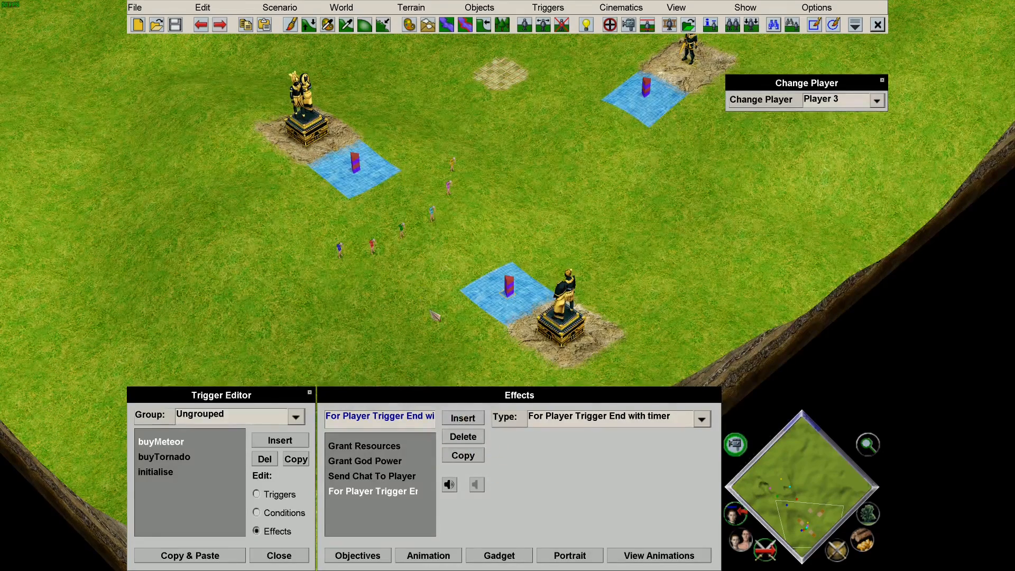
Launch a playtest and send the blue Old Man into the meteor shop area.
{"action": "left_click", "coordinate": [281, 9]}
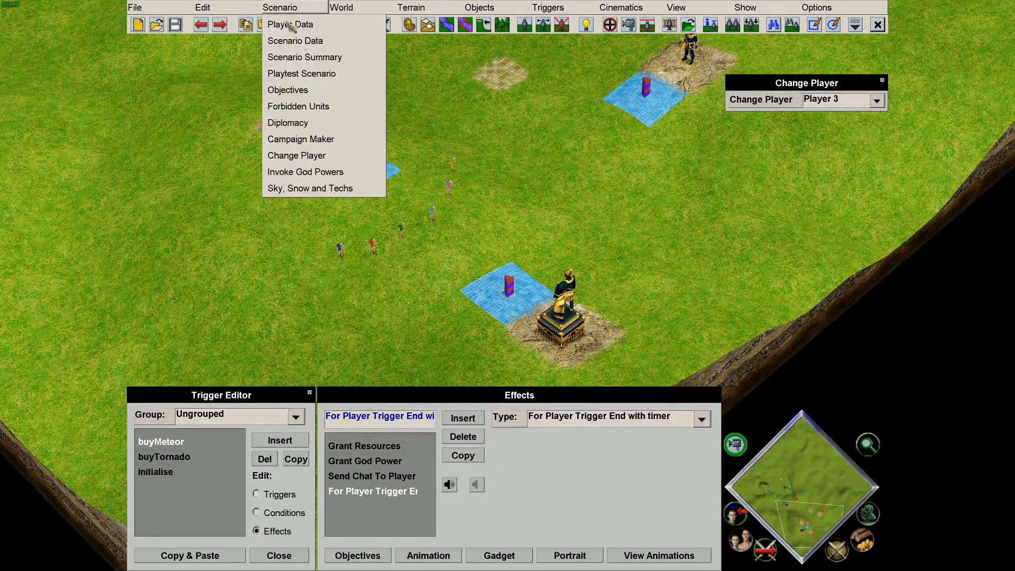
{"action": "left_click", "coordinate": [317, 70]}
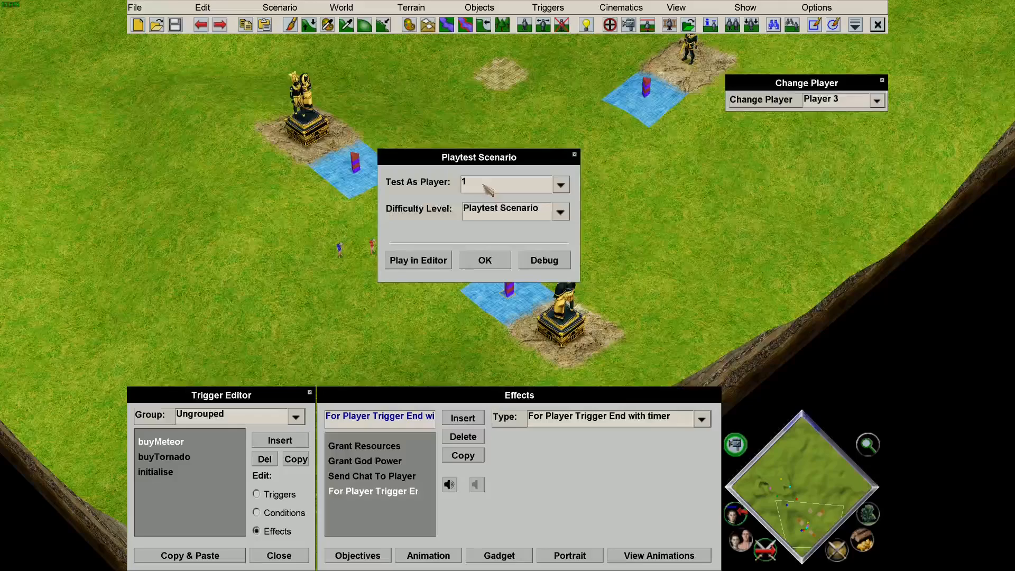
{"action": "left_click", "coordinate": [488, 262]}
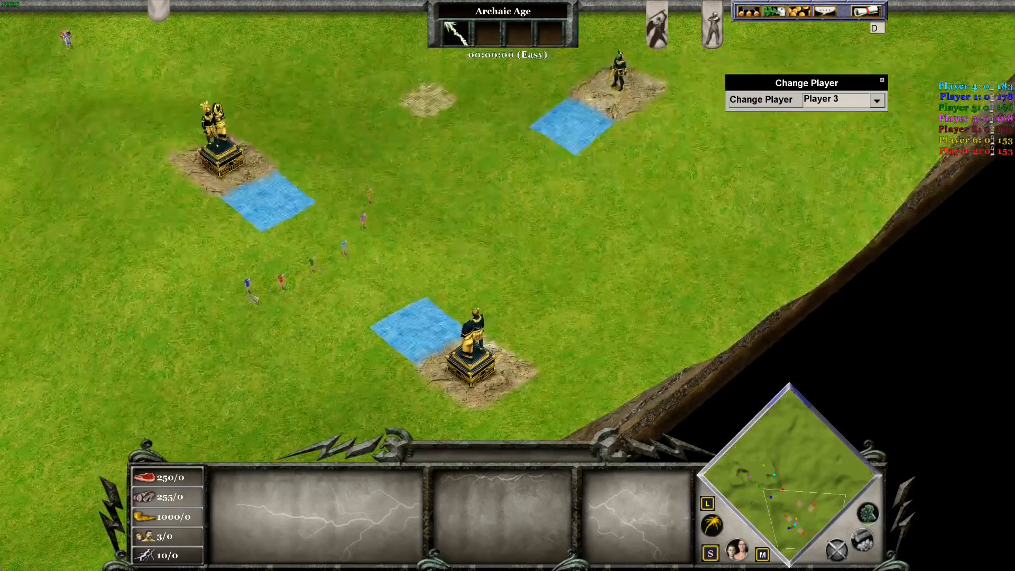
{"action": "left_click", "coordinate": [254, 288]}
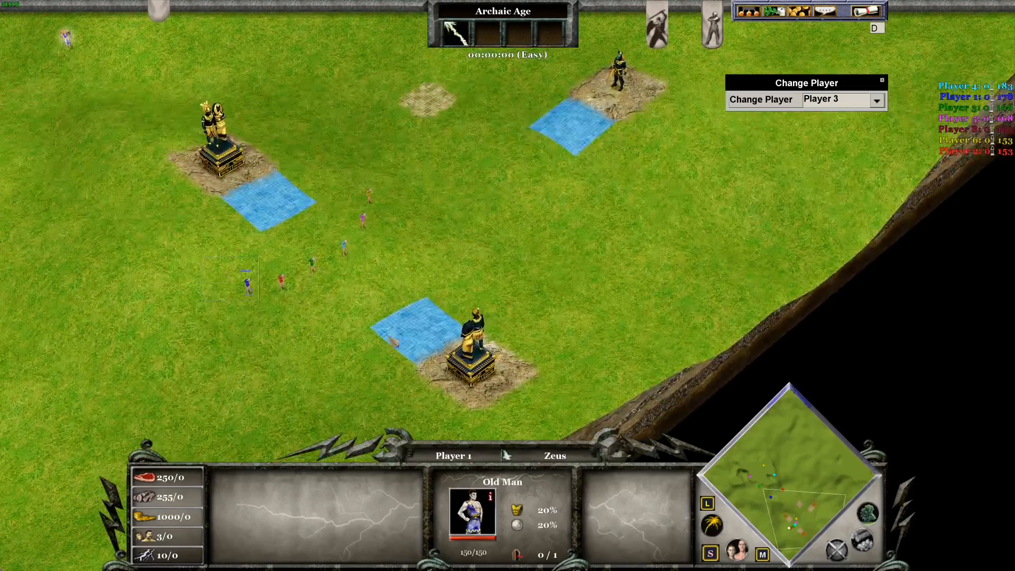
{"action": "right_click", "coordinate": [433, 325]}
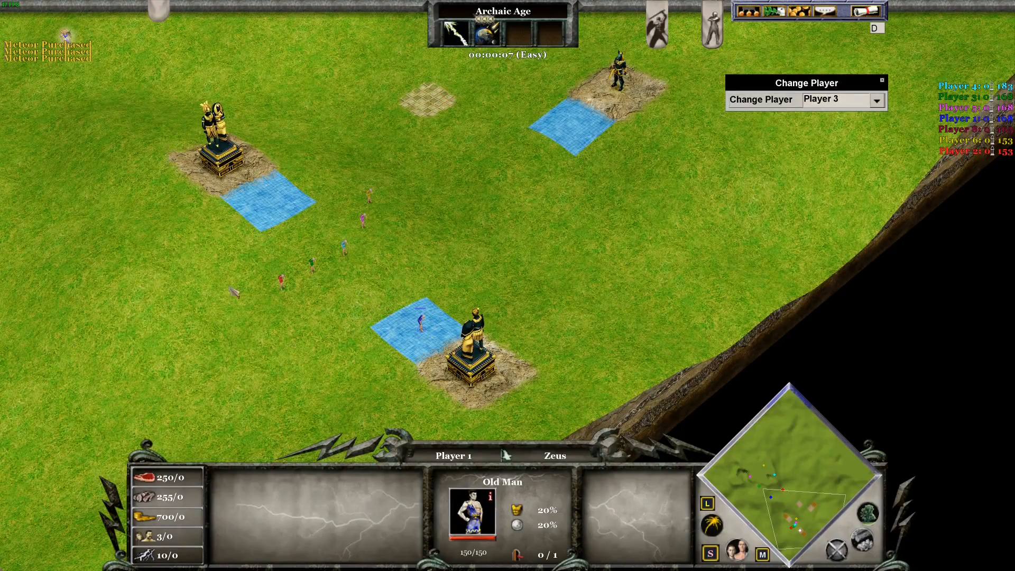
Take control of Player 6, then open the in-game menu to leave the playtest.
{"action": "left_click", "coordinate": [876, 101]}
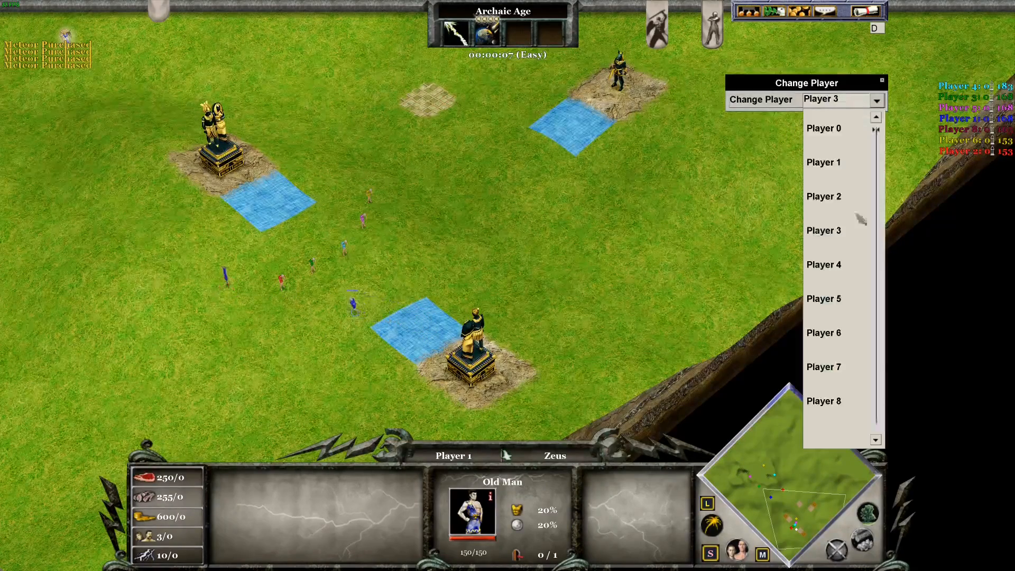
{"action": "left_click", "coordinate": [835, 333]}
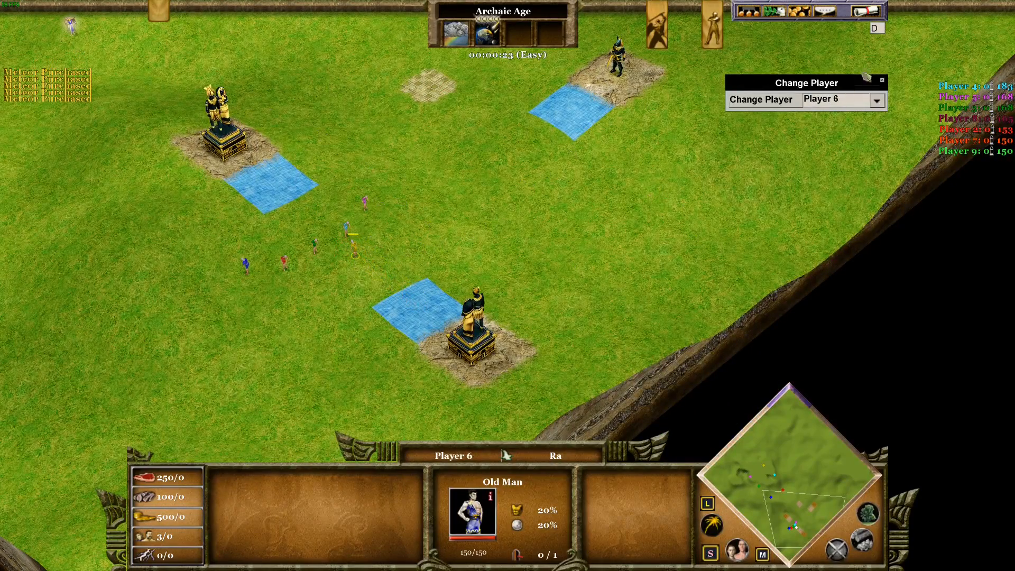
{"action": "left_click", "coordinate": [871, 11]}
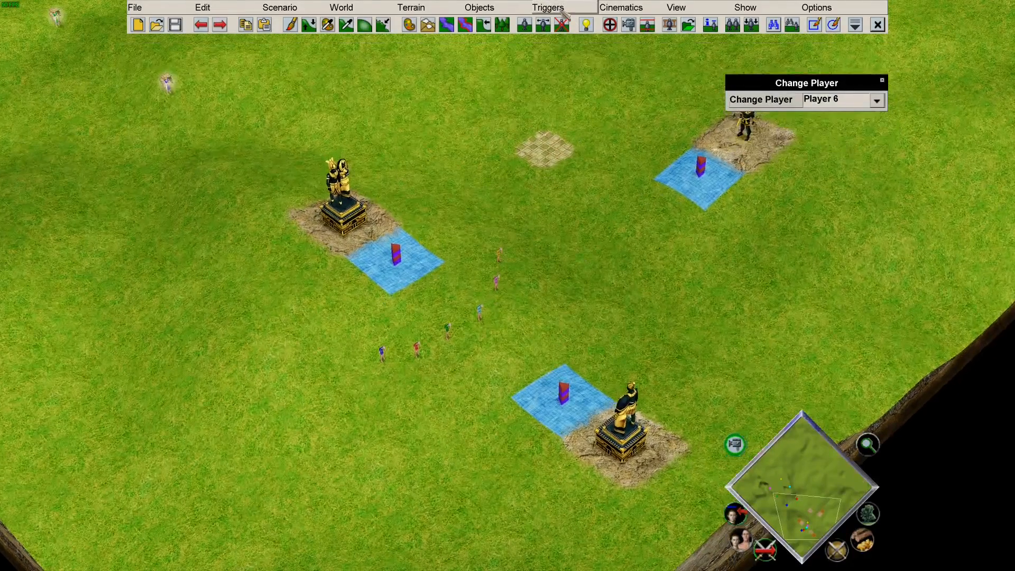
Reopen the Trigger Editor and load buyTornado with its three conditions and four effects.
{"action": "left_click", "coordinate": [563, 7]}
{"action": "left_click", "coordinate": [569, 29]}
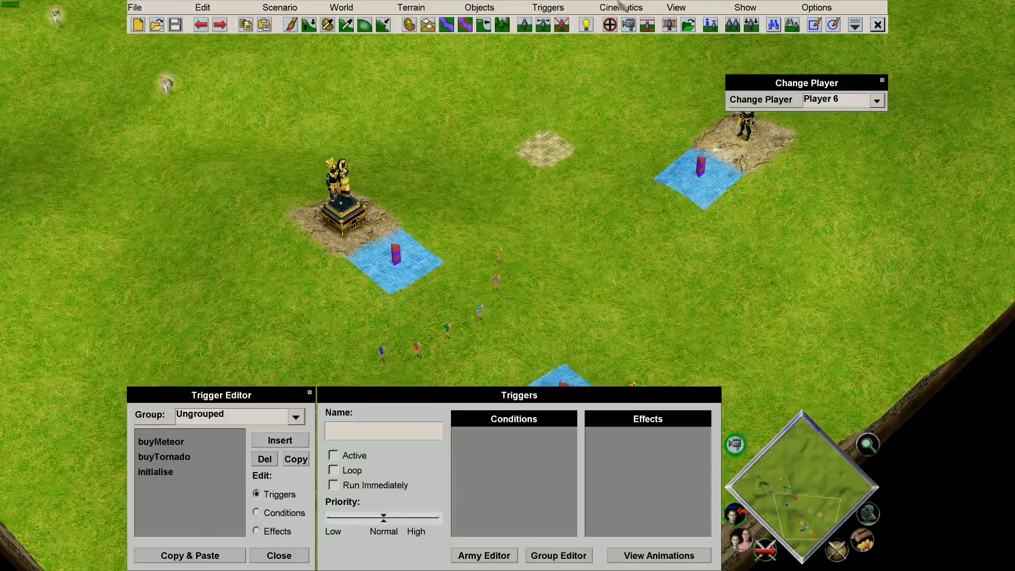
{"action": "mouse_move", "coordinate": [604, 1]}
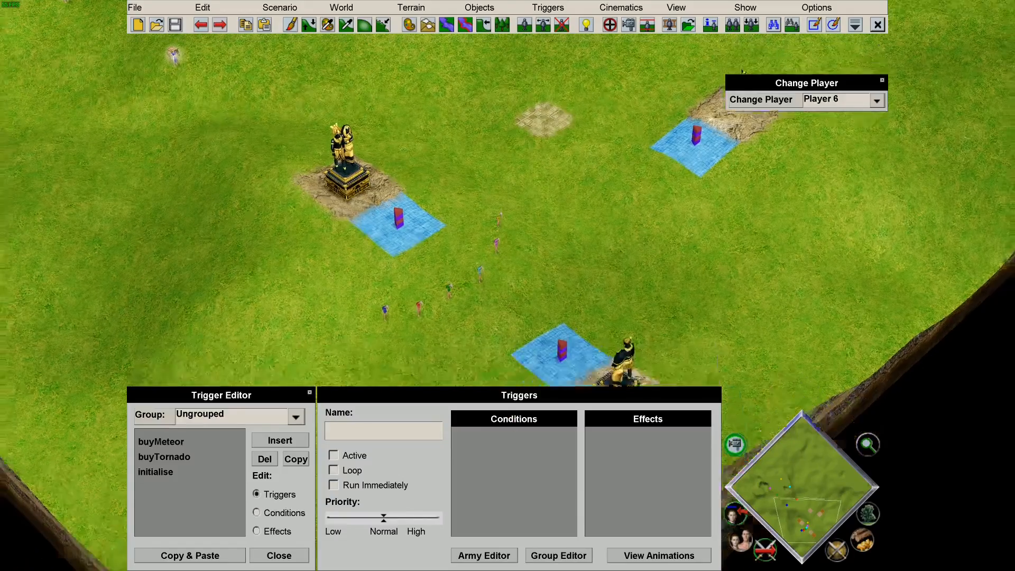
{"action": "left_click", "coordinate": [195, 461]}
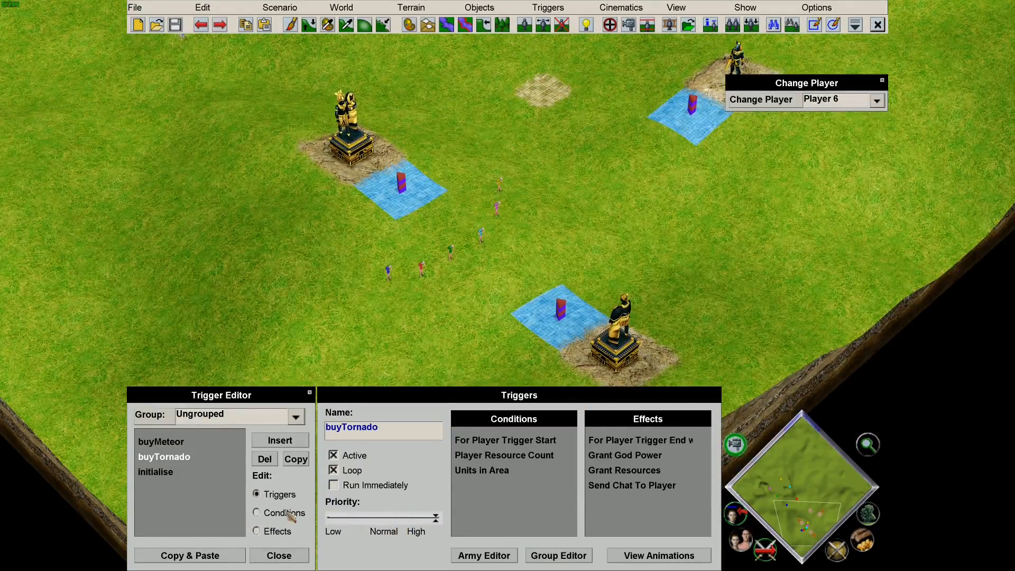
Insert a Quest Var Check condition on buyTornado: variable tornado"+p+", operator <, value 3.
{"action": "left_click", "coordinate": [257, 512]}
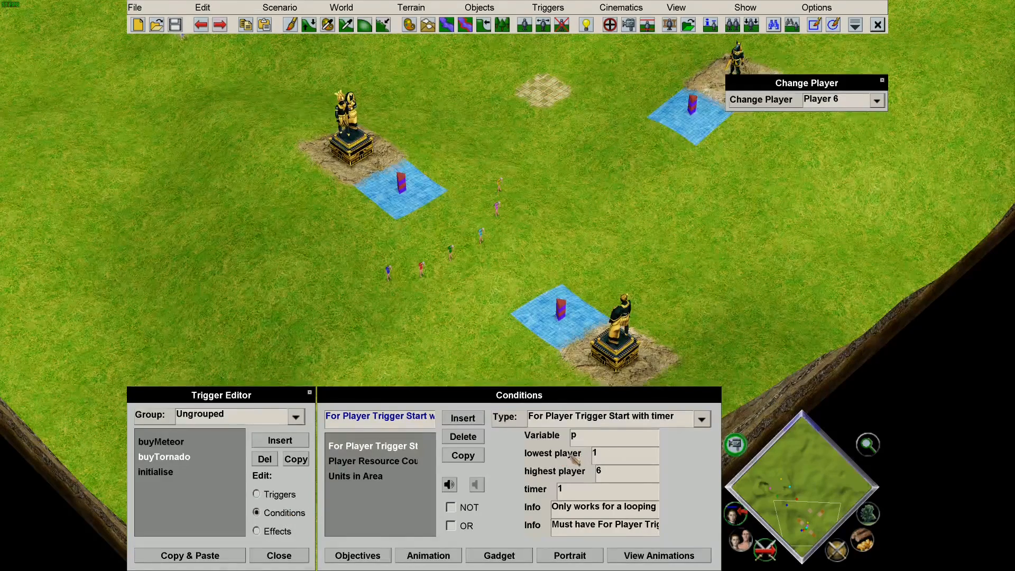
{"action": "left_click", "coordinate": [465, 419]}
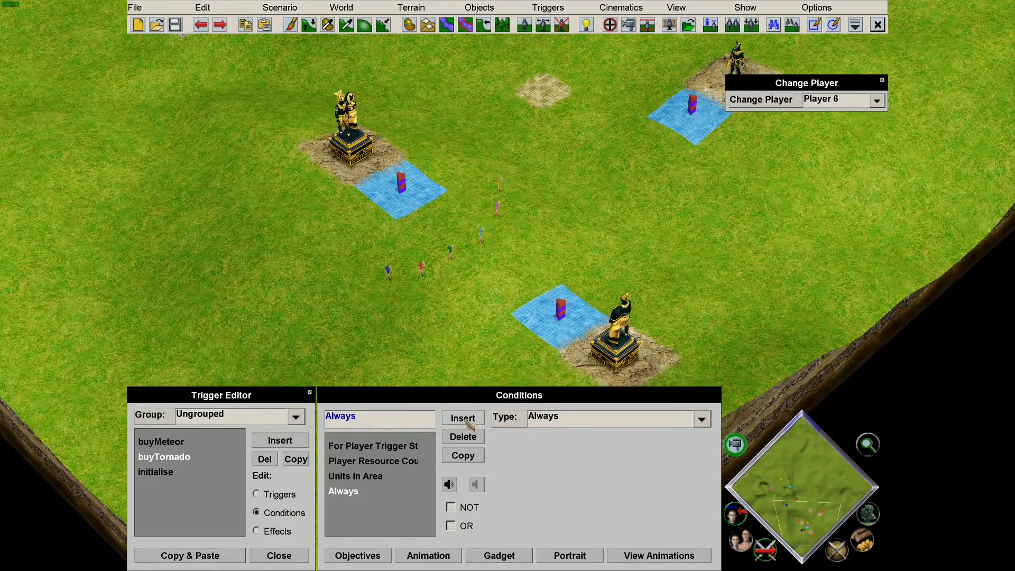
{"action": "left_click", "coordinate": [596, 419]}
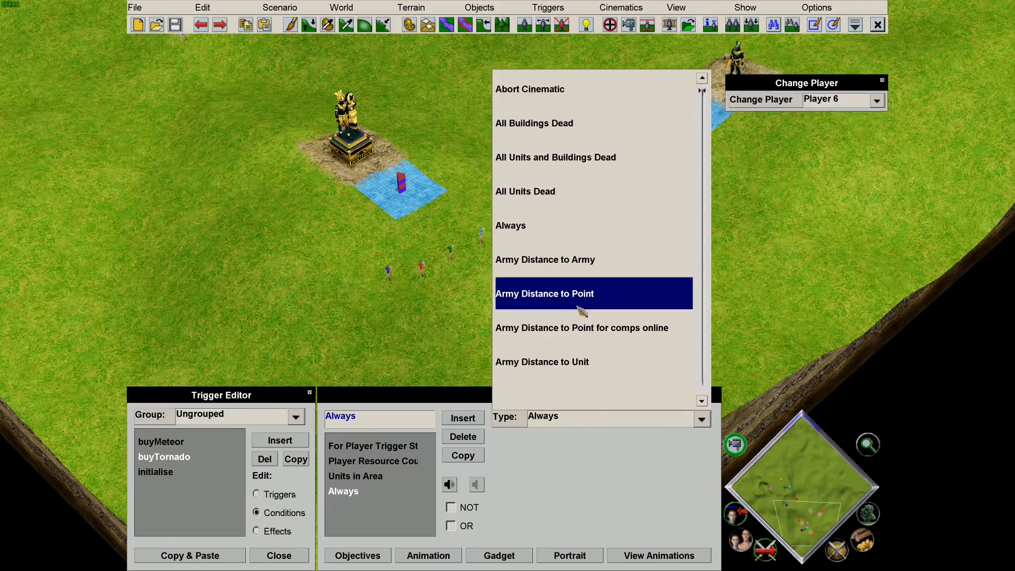
{"action": "scroll", "coordinate": [574, 261], "scroll_direction": "down", "scroll_amount": 2}
{"action": "scroll", "coordinate": [575, 267], "scroll_direction": "up", "scroll_amount": 2}
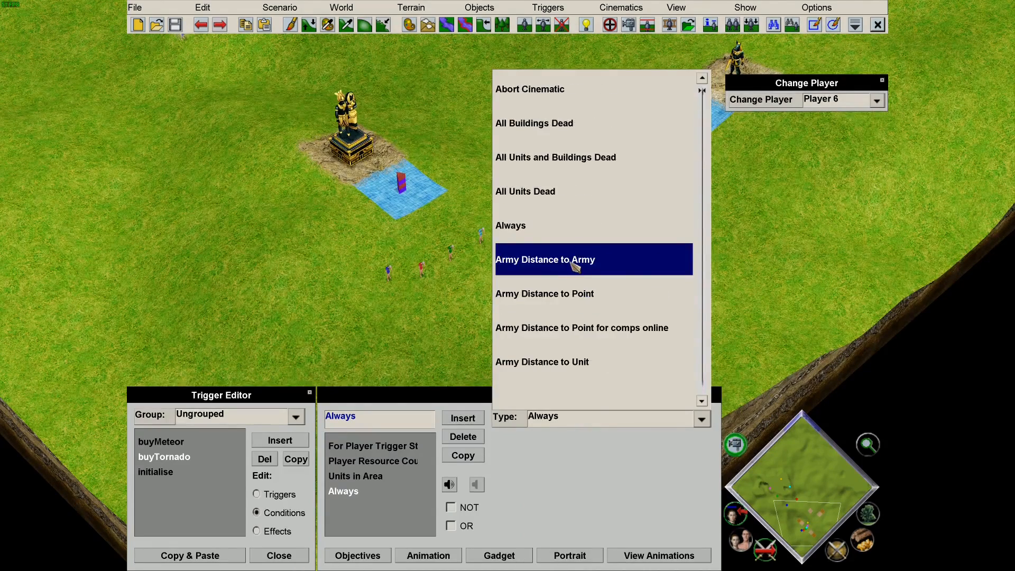
{"action": "scroll", "coordinate": [600, 220], "scroll_direction": "down", "scroll_amount": 10}
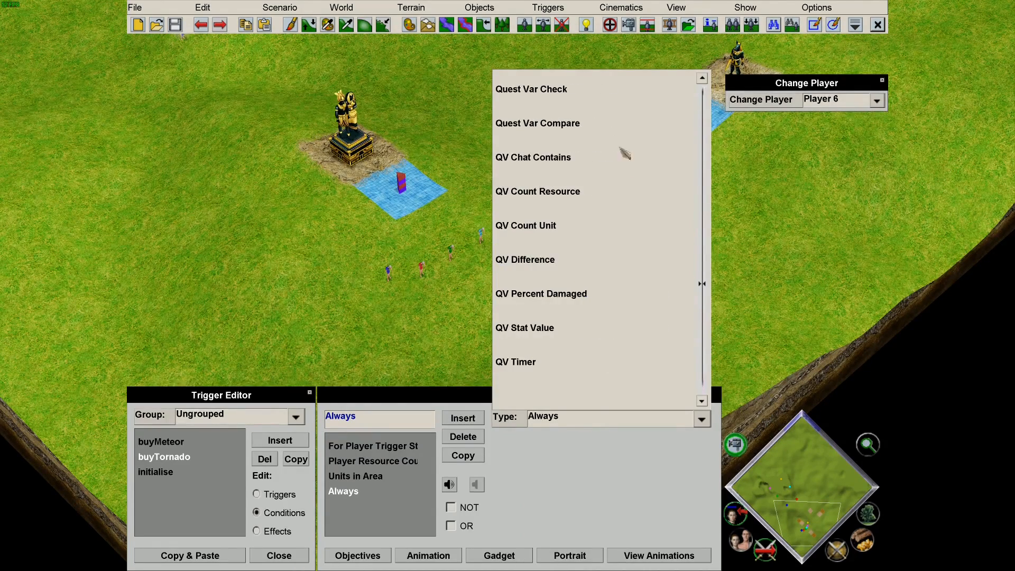
{"action": "left_click", "coordinate": [601, 101]}
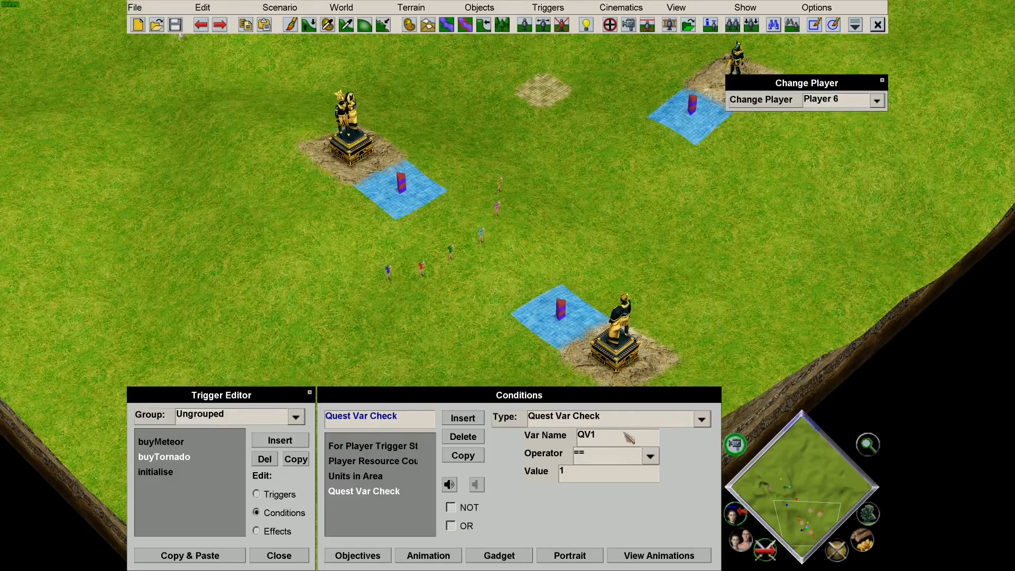
{"action": "left_click", "coordinate": [628, 438]}
{"action": "type", "text": "t"}
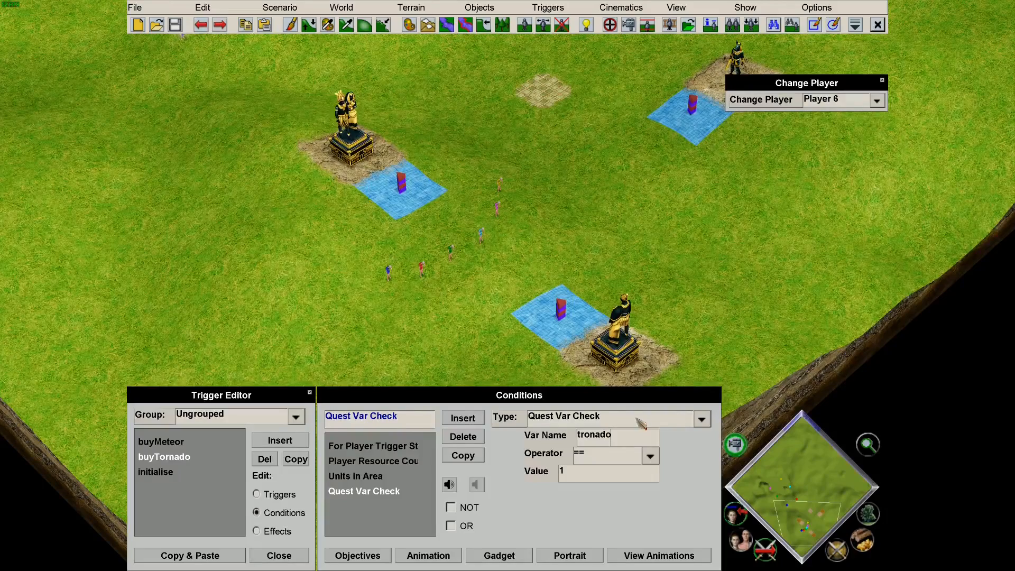
{"action": "type", "text": "ornado"}
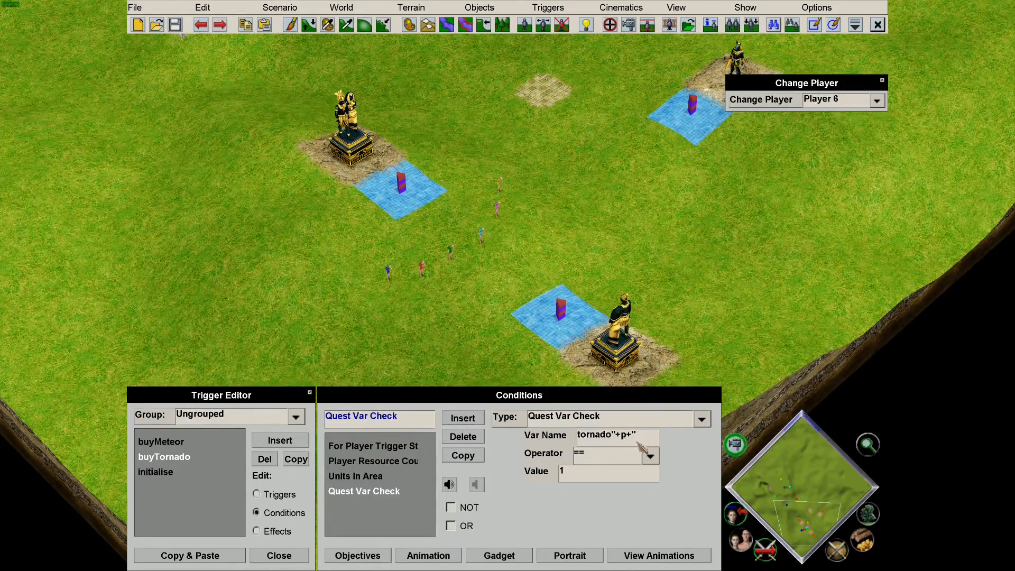
{"action": "left_click", "coordinate": [619, 463]}
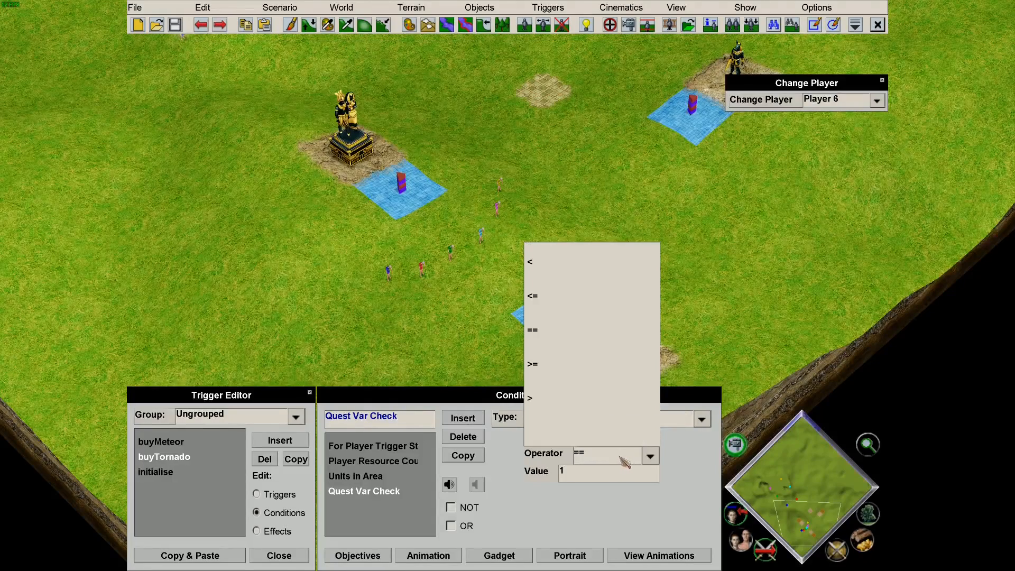
{"action": "left_click", "coordinate": [592, 269]}
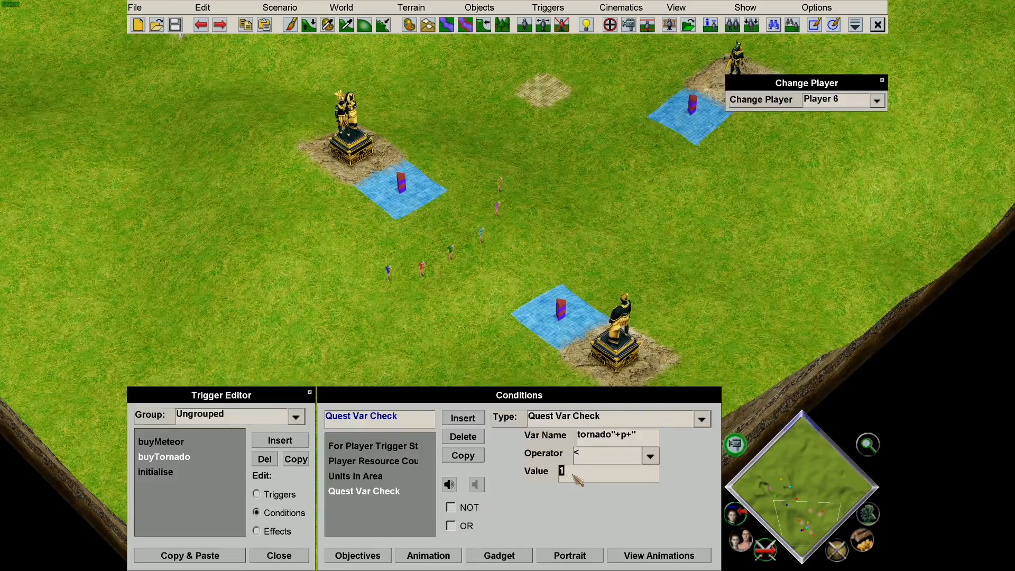
{"action": "type", "text": "3"}
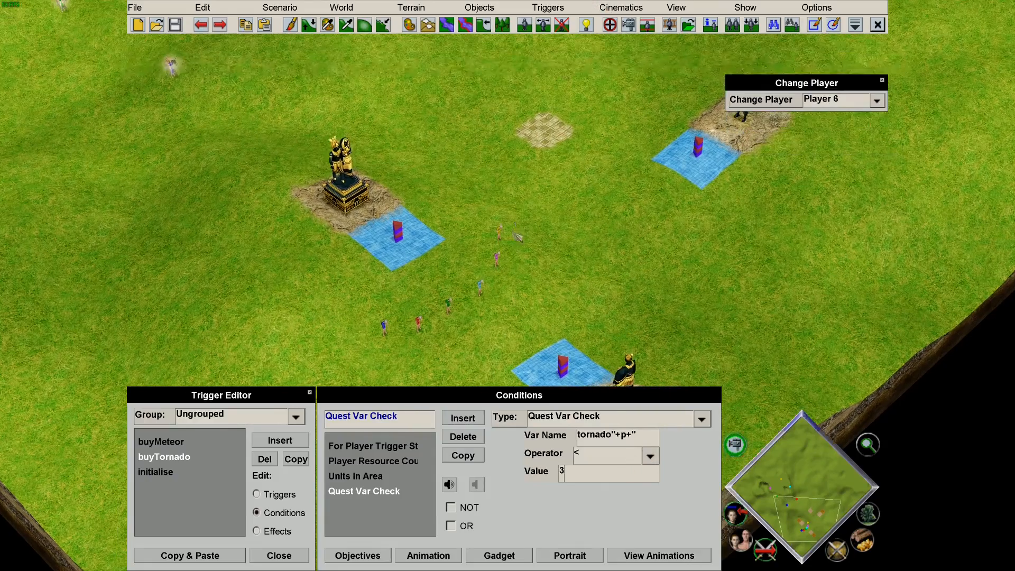
Insert a Quest Var Modify effect adding 1 to tornado"+p+".
{"action": "left_click", "coordinate": [274, 531]}
{"action": "left_click", "coordinate": [474, 421]}
{"action": "left_click", "coordinate": [593, 417]}
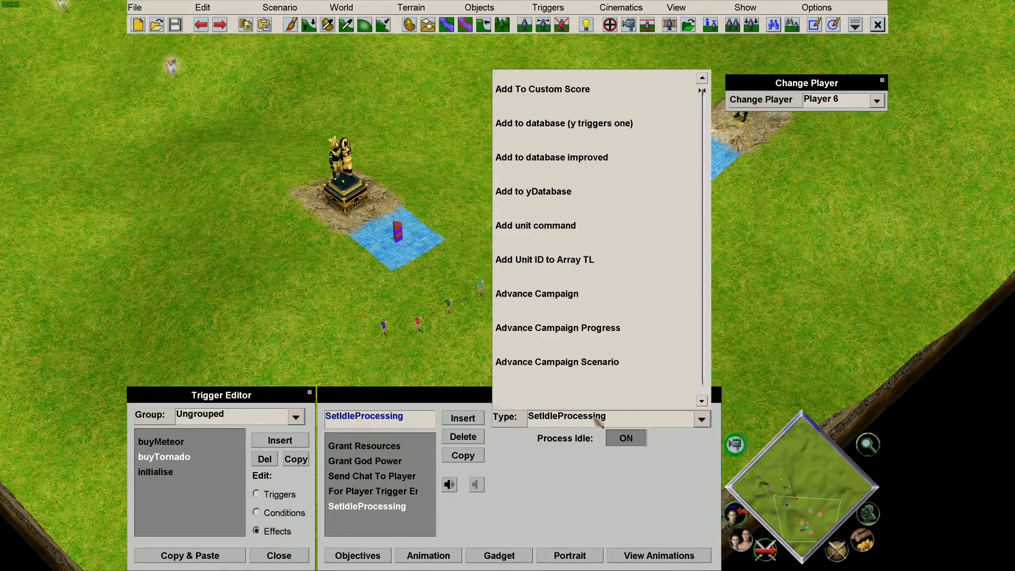
{"action": "key", "text": "q"}
{"action": "left_click", "coordinate": [595, 172]}
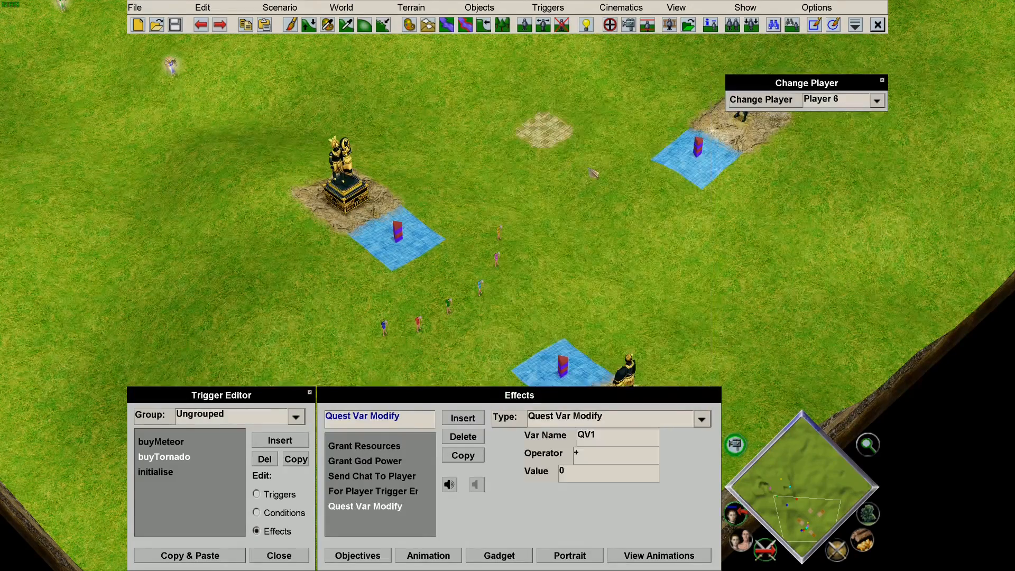
{"action": "double_click", "coordinate": [623, 442]}
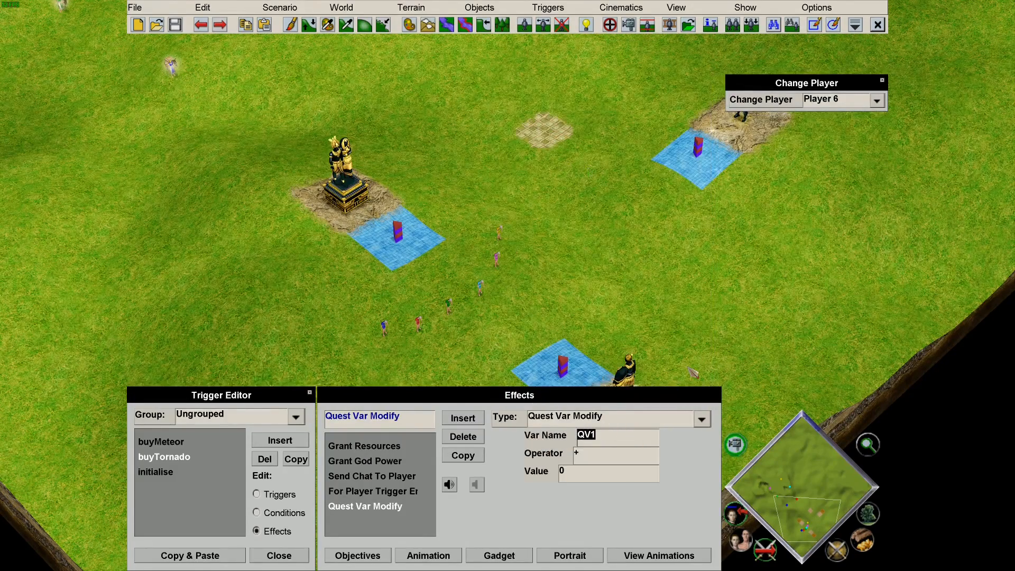
{"action": "type", "text": "tornado"}
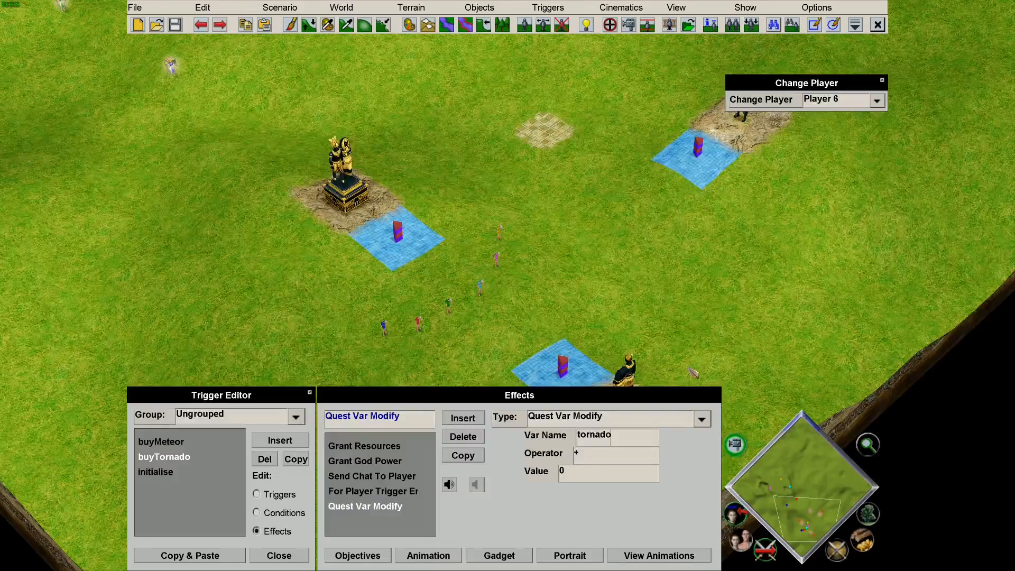
{"action": "type", "text": "\"+p+\""}
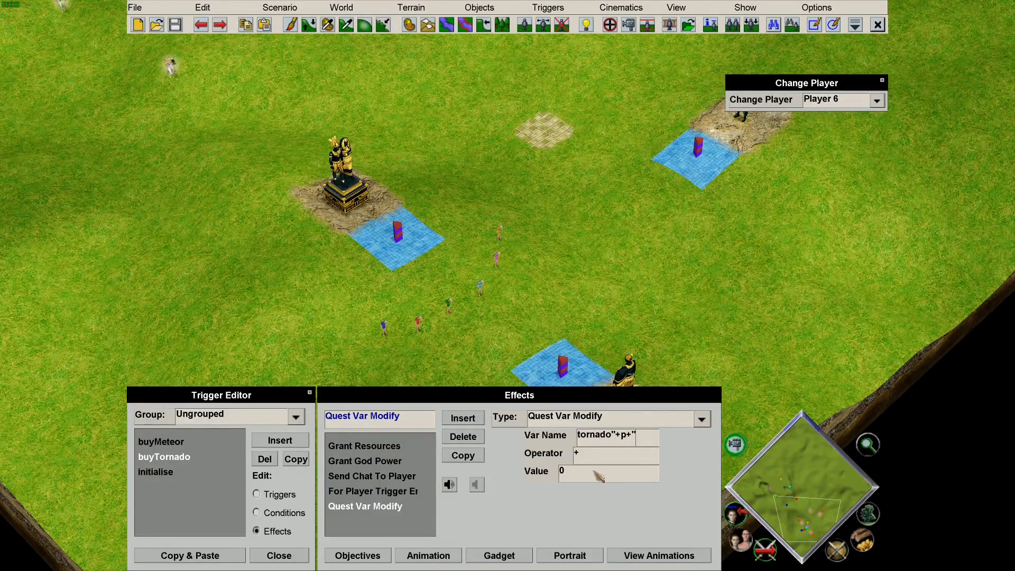
{"action": "left_click_drag", "start_coordinate": [593, 471], "coordinate": [532, 473]}
{"action": "type", "text": "1"}
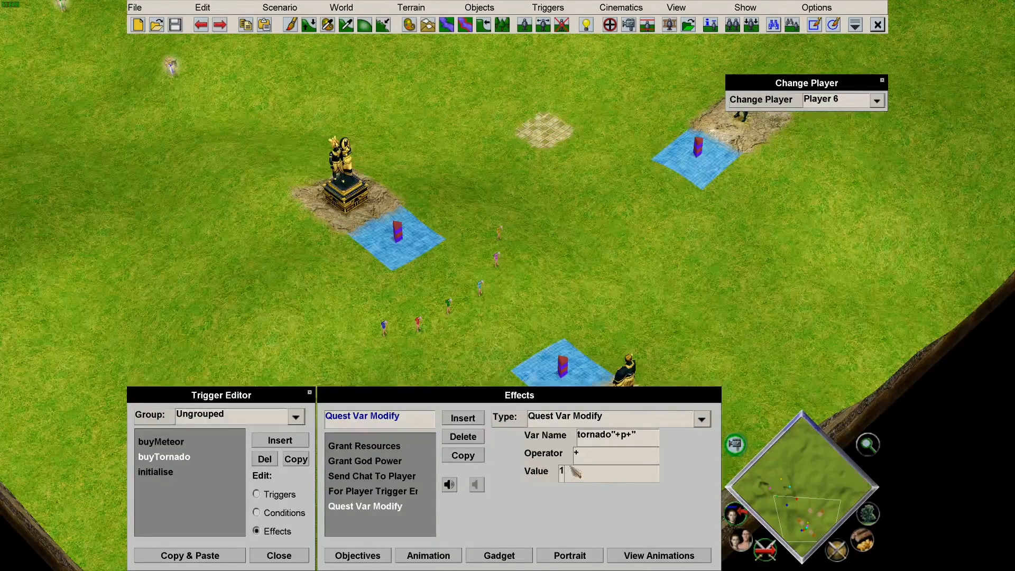
Move the For Player Trigger End effect to the bottom by copying it and deleting the original.
{"action": "left_click", "coordinate": [388, 489]}
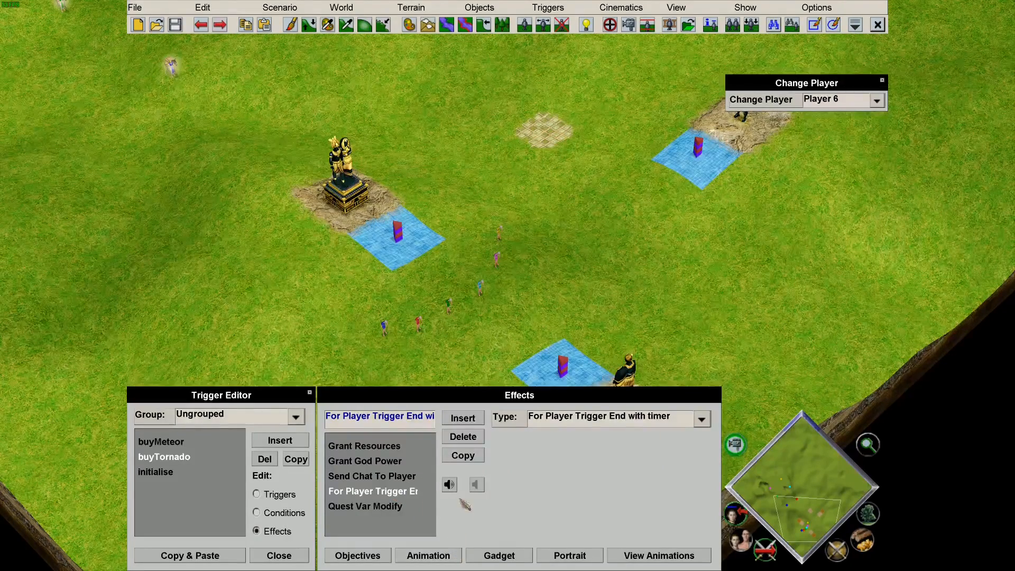
{"action": "left_click", "coordinate": [463, 455]}
{"action": "left_click", "coordinate": [380, 490]}
{"action": "left_click", "coordinate": [463, 436]}
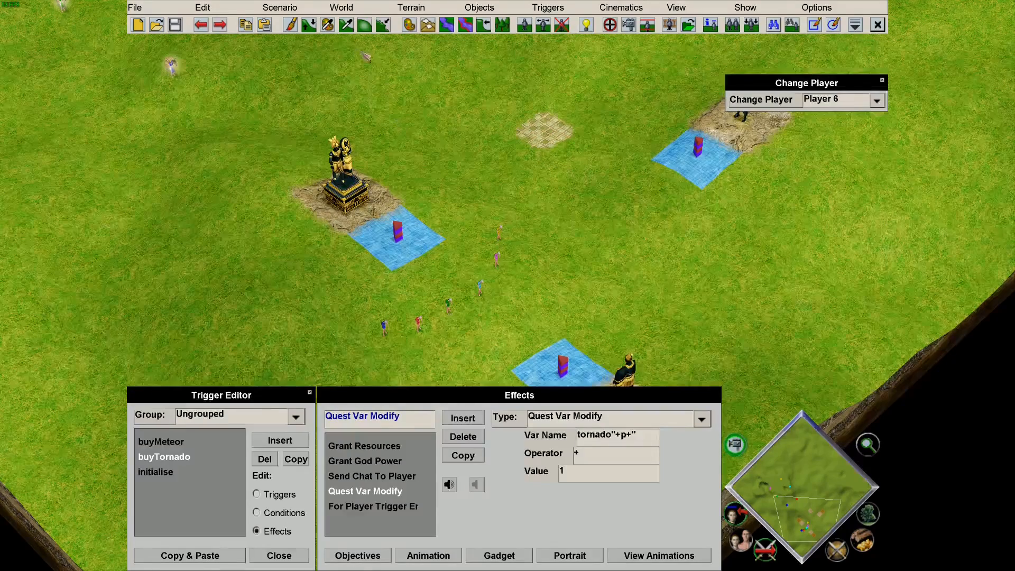
Launch a playtest and send Player 1's Old Man walking across the map.
{"action": "left_click", "coordinate": [312, 9]}
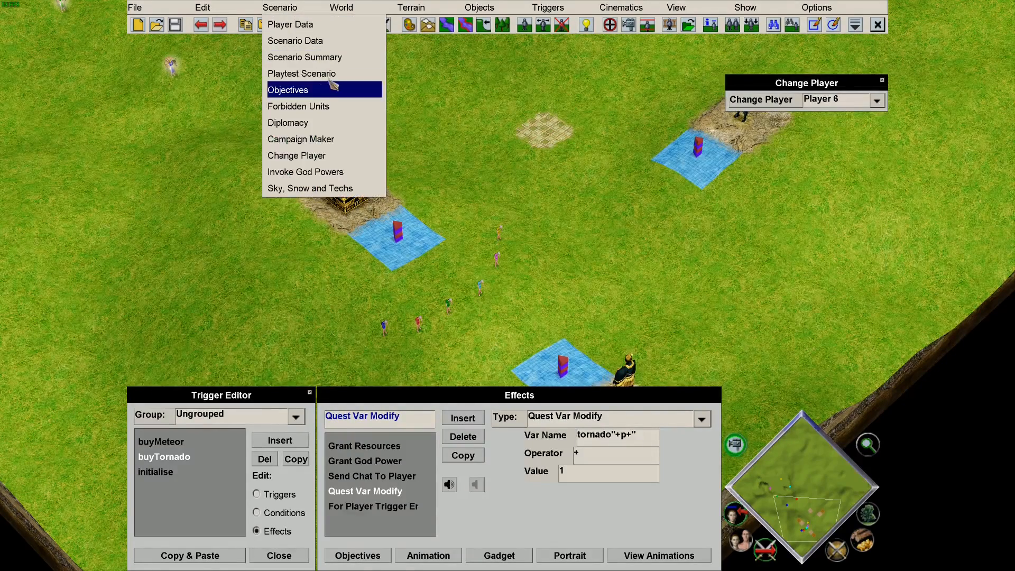
{"action": "left_click", "coordinate": [301, 73]}
{"action": "left_click", "coordinate": [550, 261]}
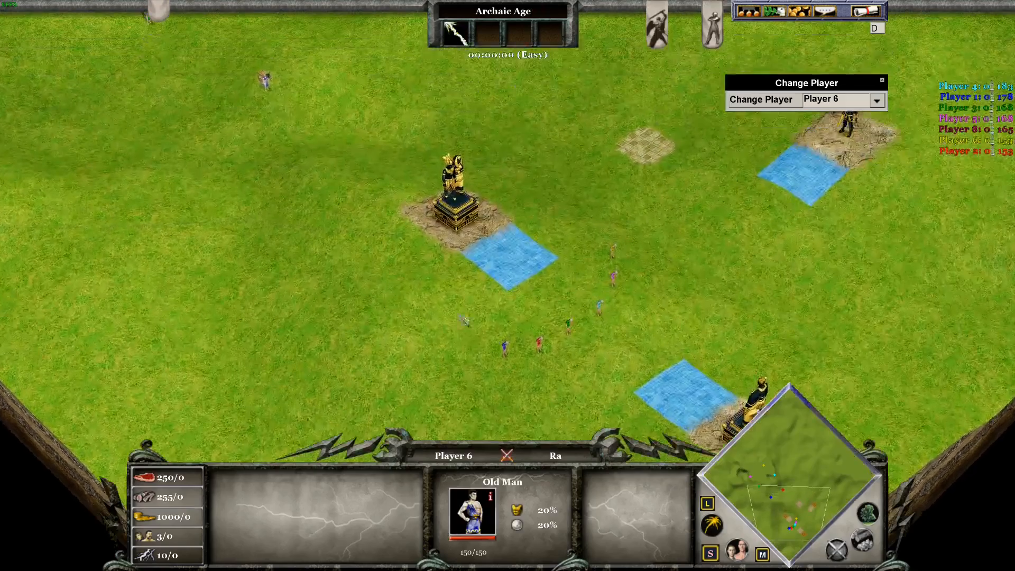
{"action": "left_click", "coordinate": [505, 346]}
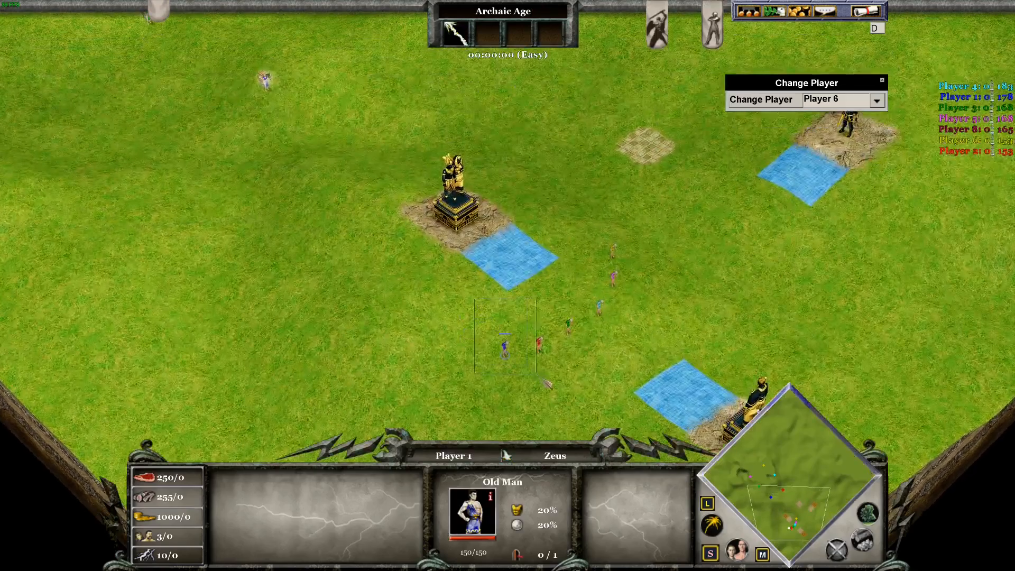
{"action": "right_click", "coordinate": [508, 232]}
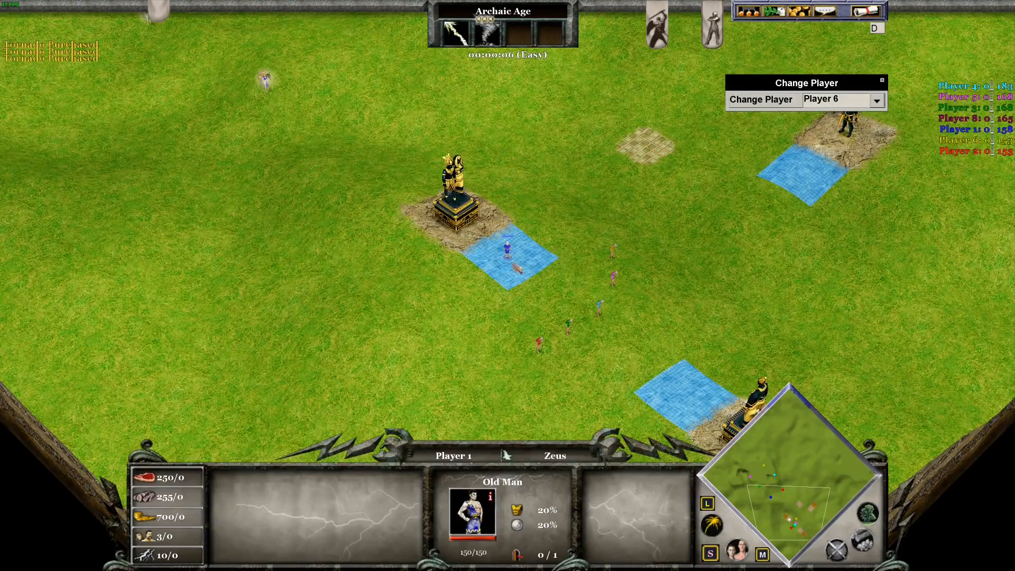
{"action": "key", "text": "Left"}
{"action": "key", "text": "Right"}
{"action": "key", "text": "Down"}
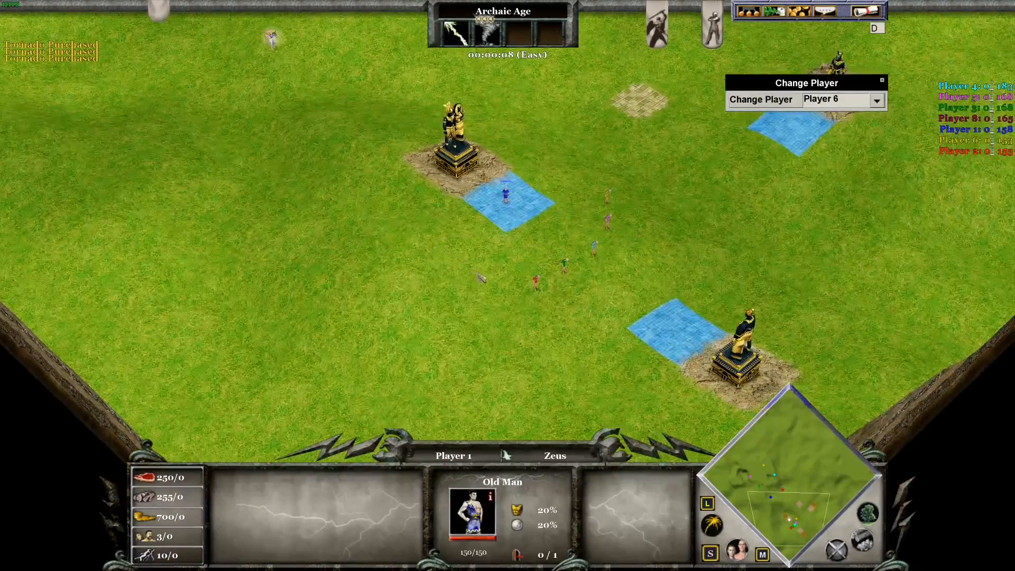
As Player 3, walk the Old Man onto the Tornado shop tile and off, then return to the editor.
{"action": "left_click", "coordinate": [876, 100]}
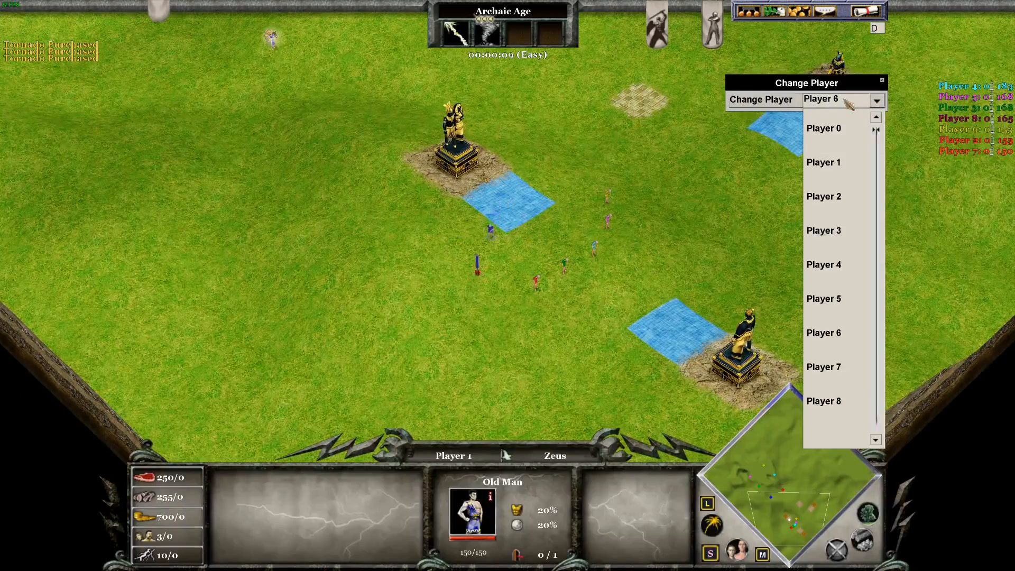
{"action": "left_click", "coordinate": [866, 233]}
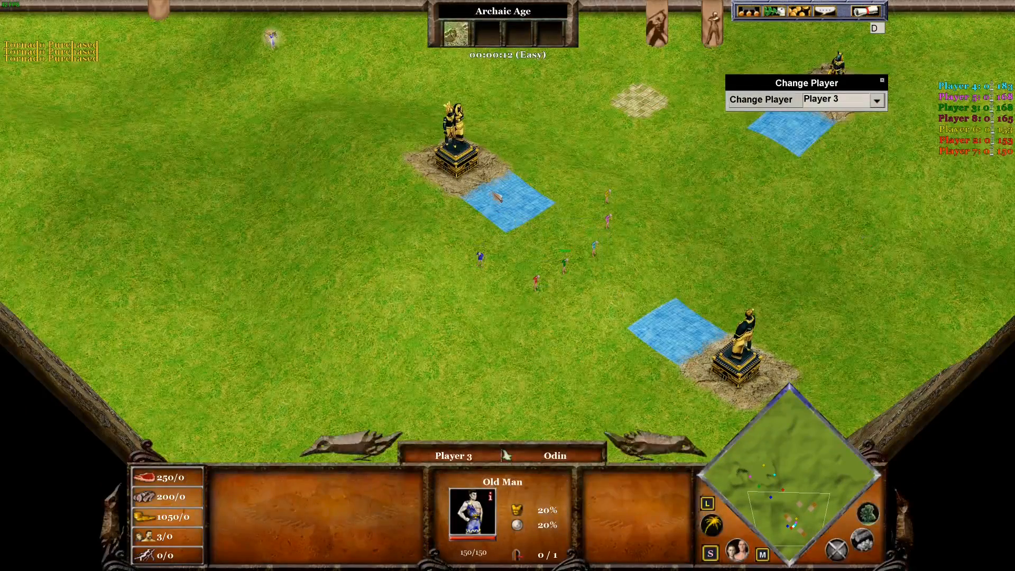
{"action": "right_click", "coordinate": [497, 197]}
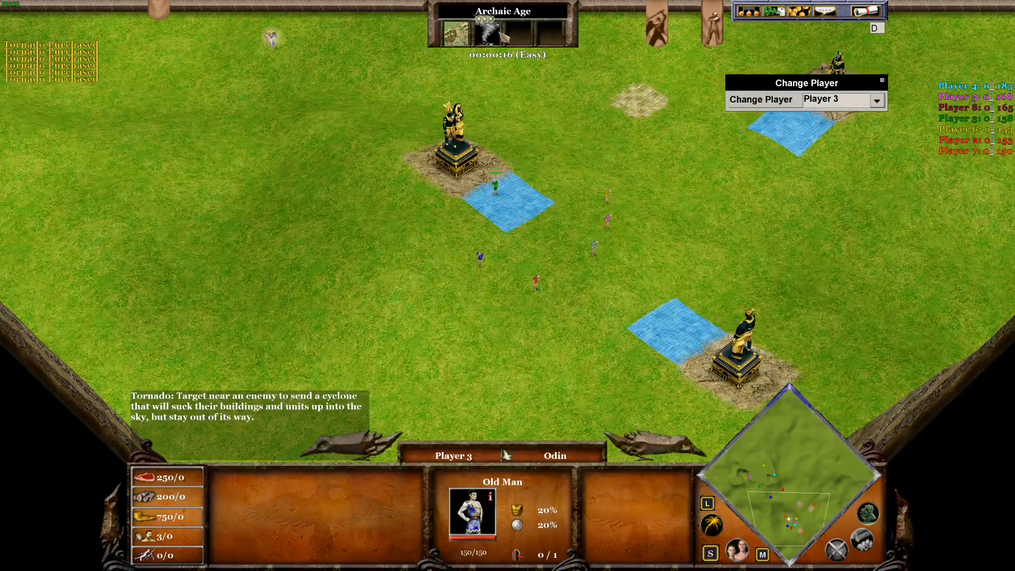
{"action": "right_click", "coordinate": [507, 297]}
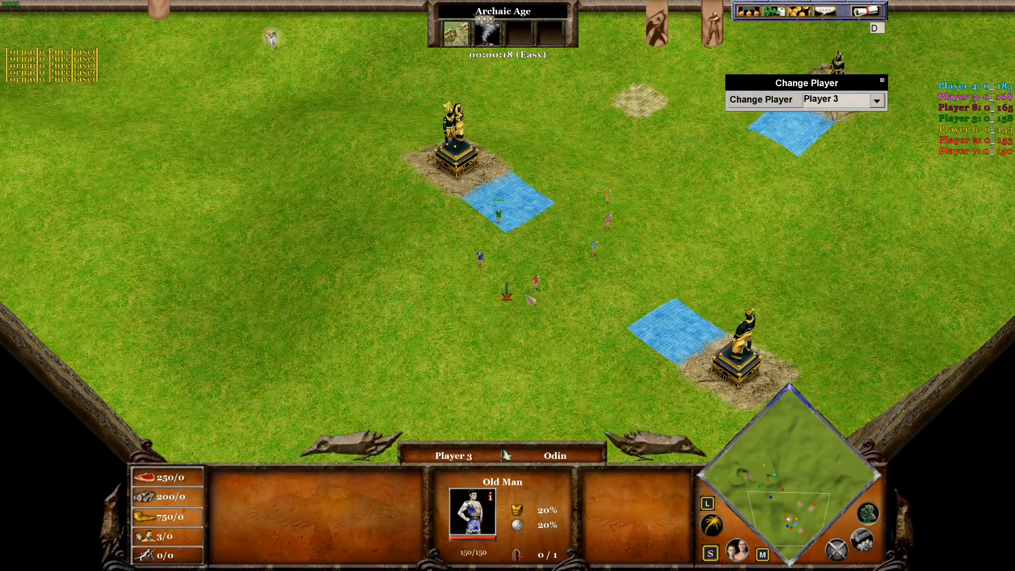
{"action": "left_click", "coordinate": [869, 14]}
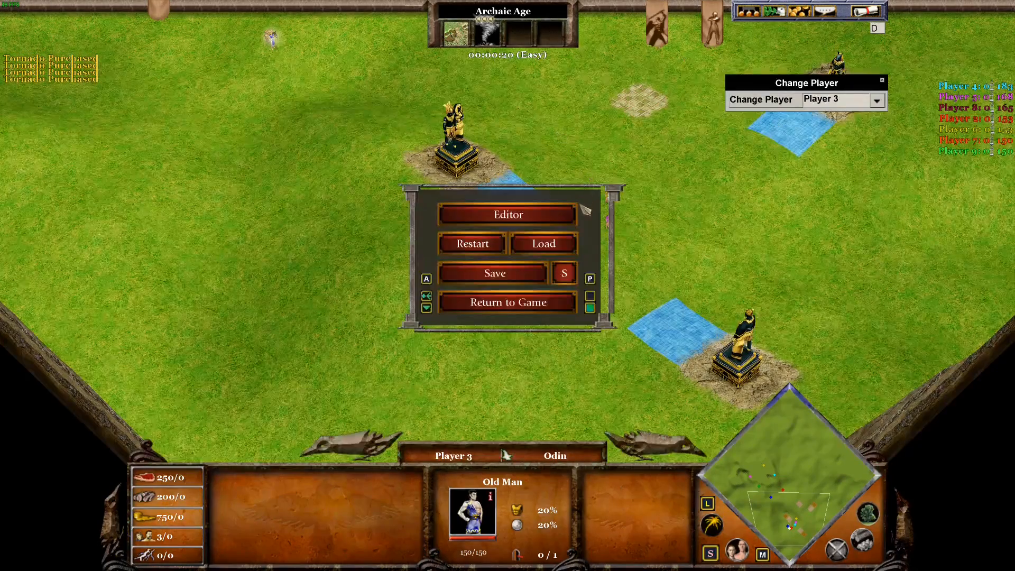
{"action": "left_click", "coordinate": [528, 213]}
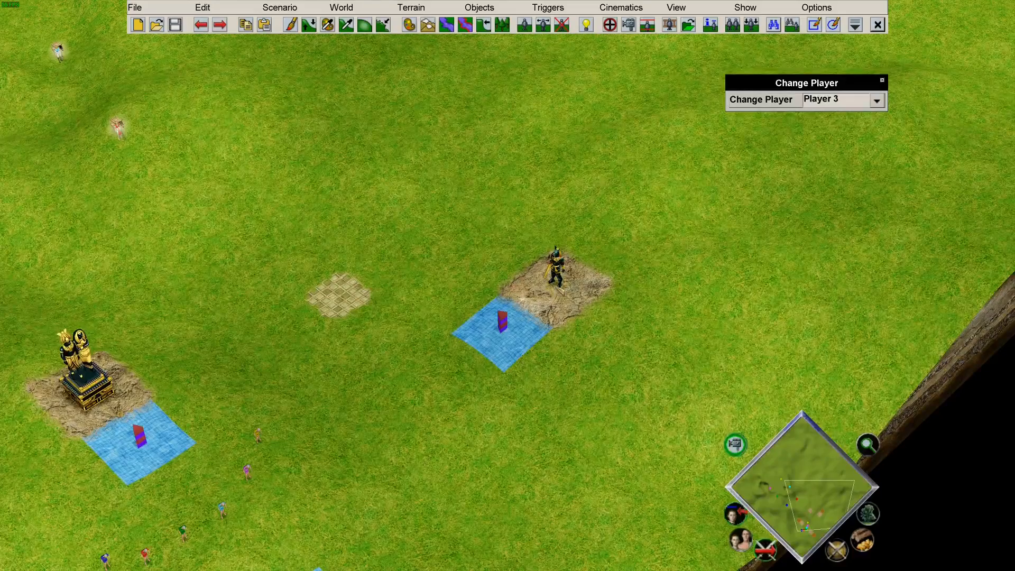
Copy buyMeteor, rename the copy buyGuardian without the Copy_of_ prefix, and view its conditions.
{"action": "left_click", "coordinate": [571, 8]}
{"action": "left_click", "coordinate": [566, 24]}
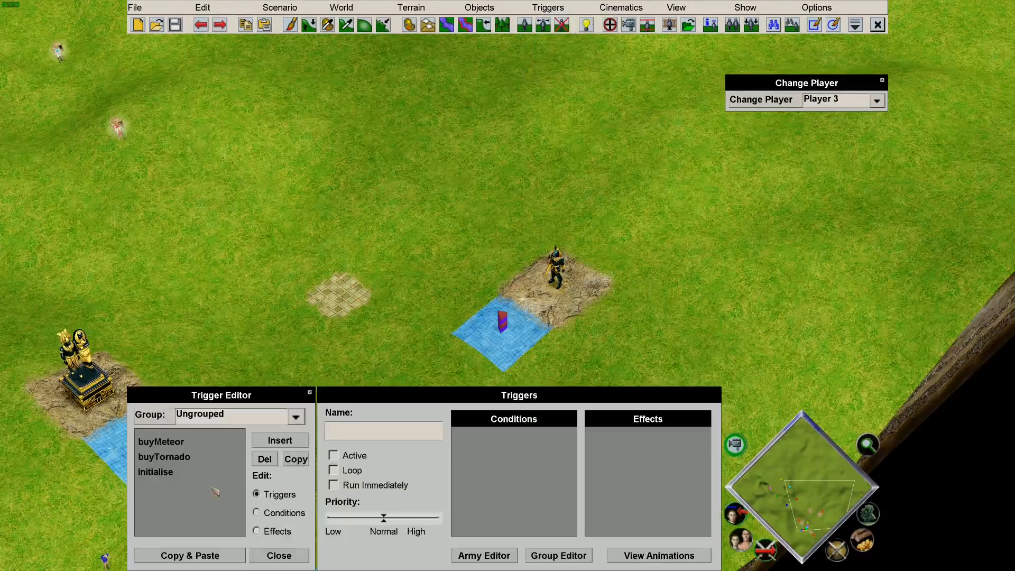
{"action": "left_click", "coordinate": [187, 450]}
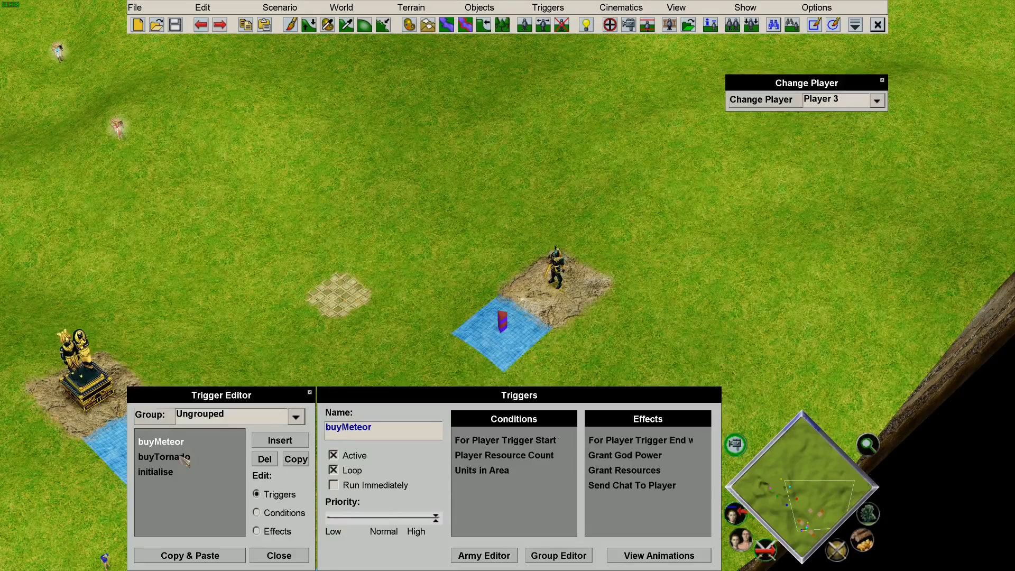
{"action": "left_click", "coordinate": [295, 459]}
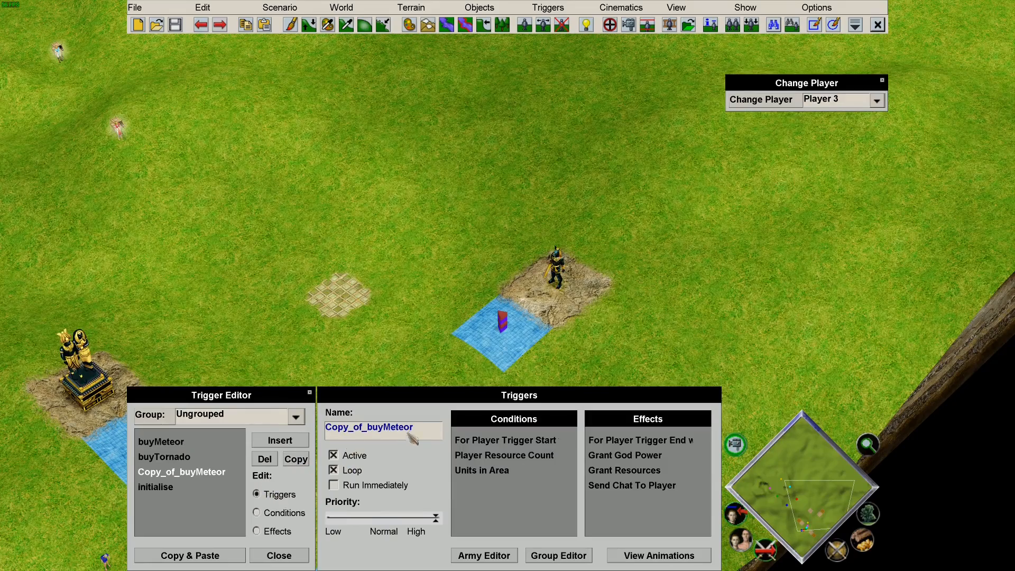
{"action": "left_click_drag", "start_coordinate": [427, 429], "coordinate": [396, 431]}
{"action": "key", "text": "BackSpace"}
{"action": "key", "text": "BackSpace"}
{"action": "key", "text": "BackSpace"}
{"action": "key", "text": "BackSpace"}
{"action": "type", "text": "Guardian"}
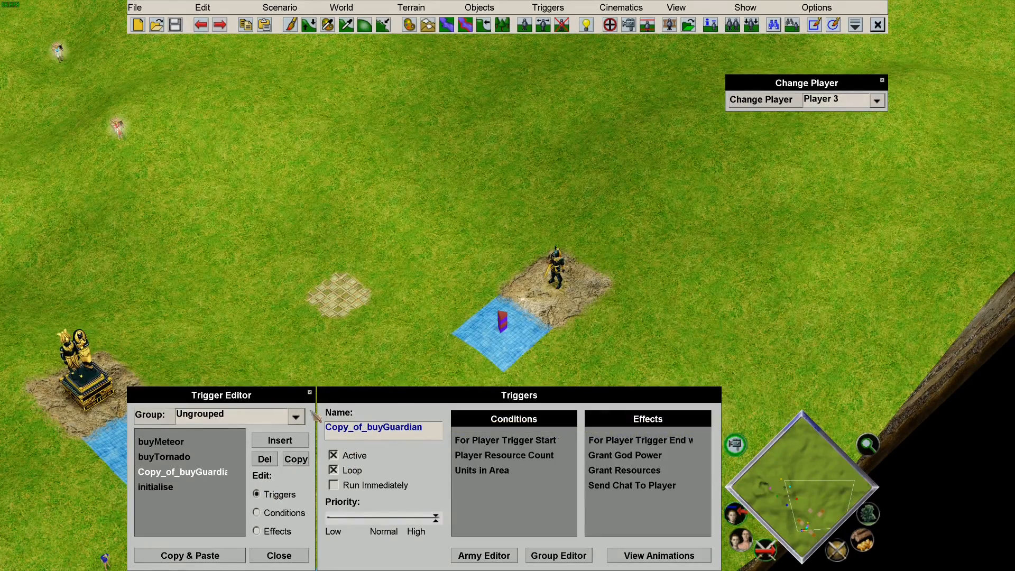
{"action": "left_click", "coordinate": [366, 429]}
{"action": "key", "text": "BackSpace"}
{"action": "key", "text": "BackSpace"}
{"action": "key", "text": "BackSpace"}
{"action": "key", "text": "BackSpace"}
{"action": "key", "text": "BackSpace"}
{"action": "key", "text": "BackSpace"}
{"action": "key", "text": "BackSpace"}
{"action": "key", "text": "BackSpace"}
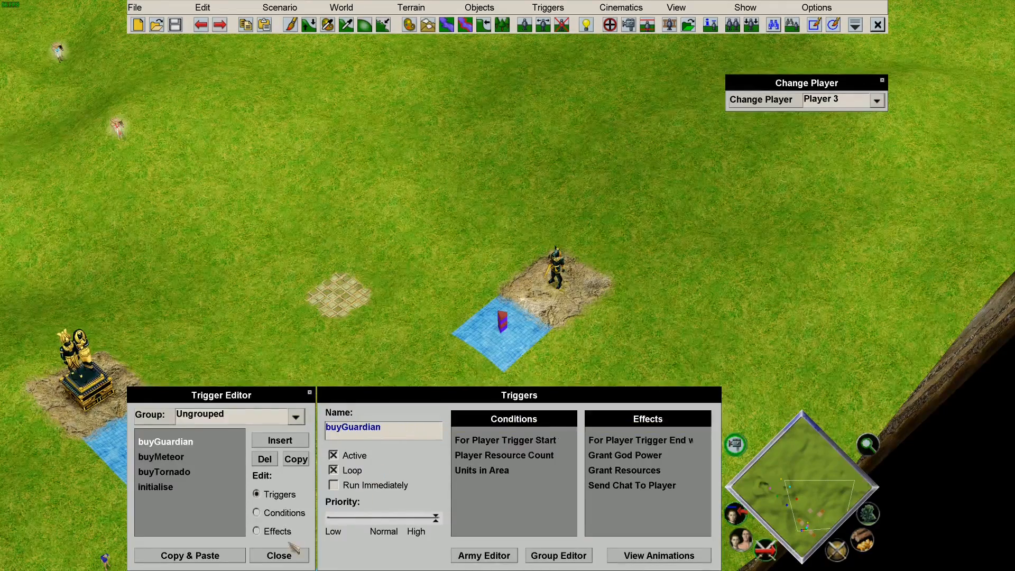
{"action": "left_click", "coordinate": [276, 515]}
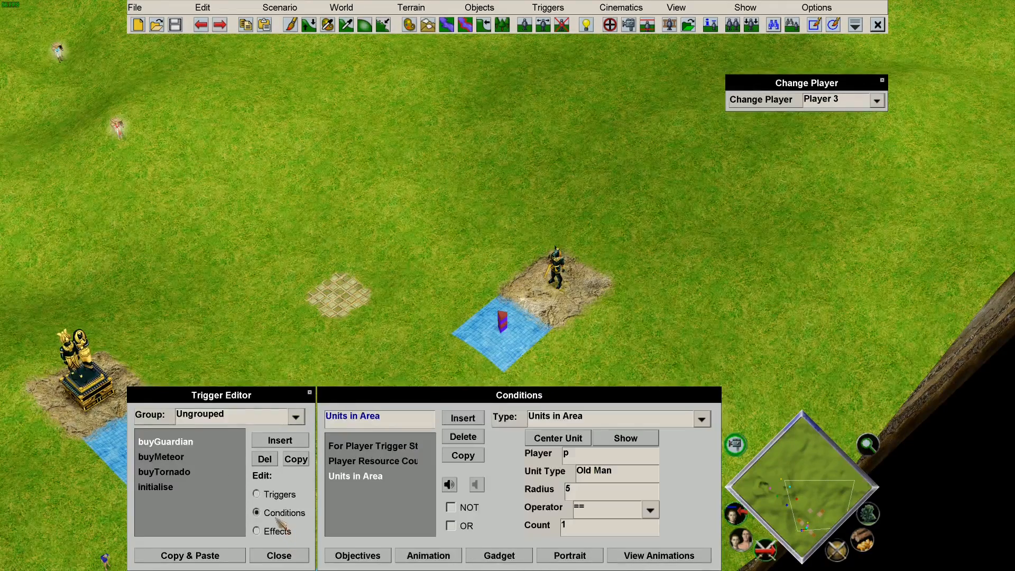
Raise the Player Resource Count condition's gold requirement to 200 and show its area.
{"action": "left_click", "coordinate": [395, 448]}
{"action": "left_click", "coordinate": [392, 461]}
{"action": "left_click_drag", "start_coordinate": [615, 489], "coordinate": [537, 489]}
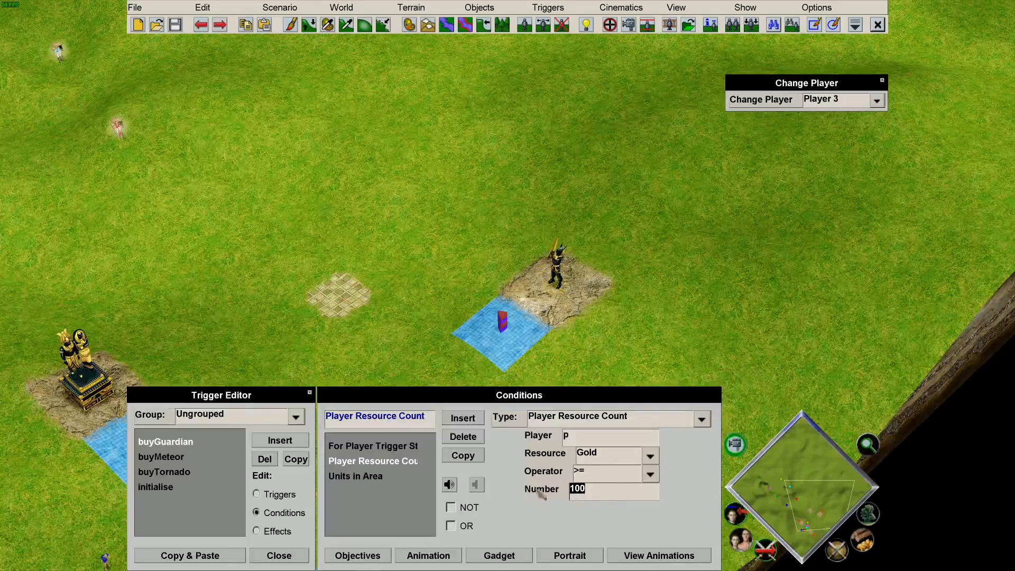
{"action": "type", "text": "200"}
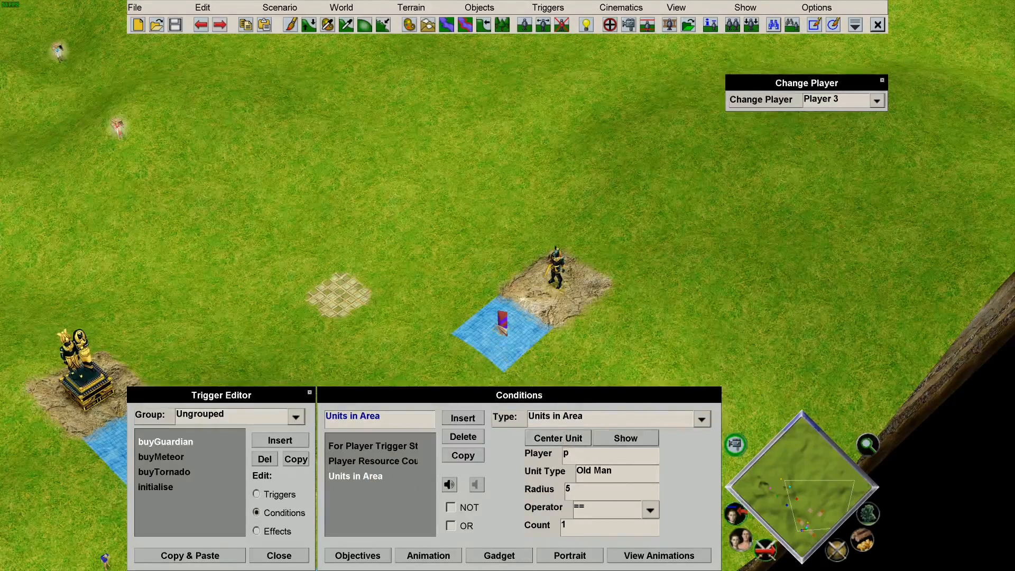
{"action": "left_click", "coordinate": [632, 437]}
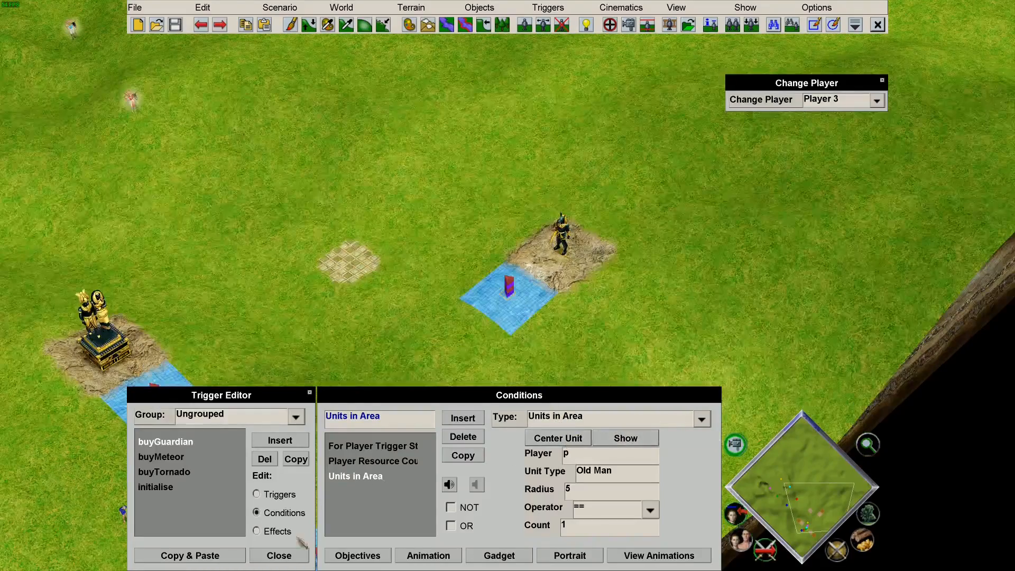
Set the Grant Resources effect's gold cost to 200.
{"action": "left_click", "coordinate": [282, 531]}
{"action": "left_click", "coordinate": [391, 449]}
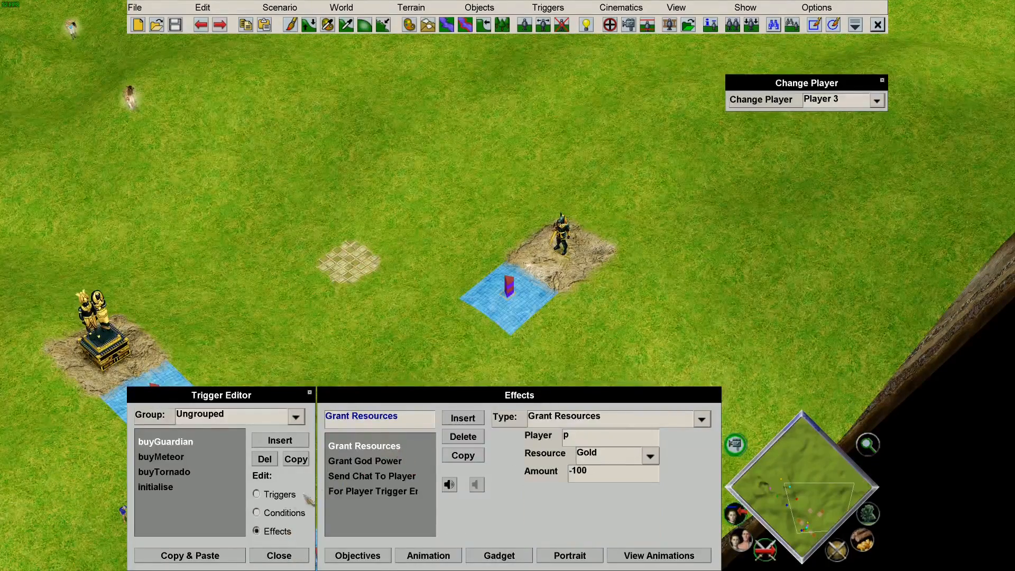
{"action": "left_click", "coordinate": [284, 513]}
{"action": "left_click", "coordinate": [281, 531]}
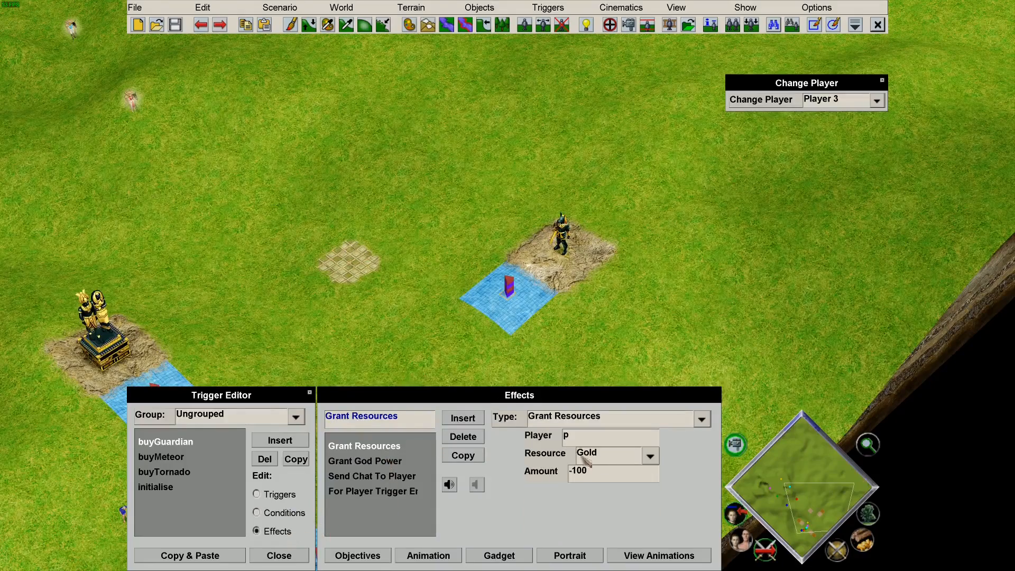
{"action": "double_click", "coordinate": [579, 475]}
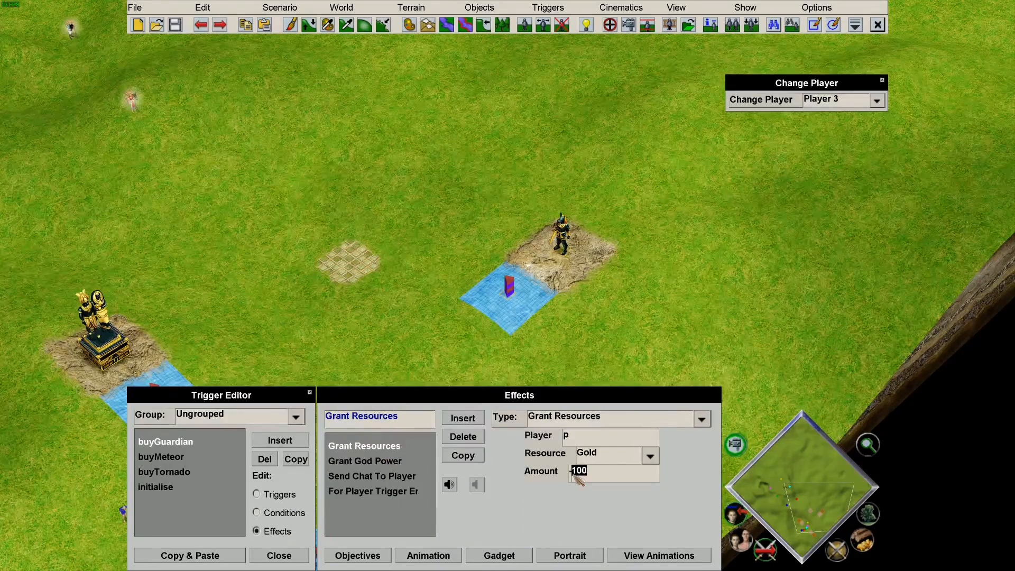
{"action": "type", "text": "200"}
Change the chat message to 'Guardian Purchased'.
{"action": "left_click", "coordinate": [393, 476]}
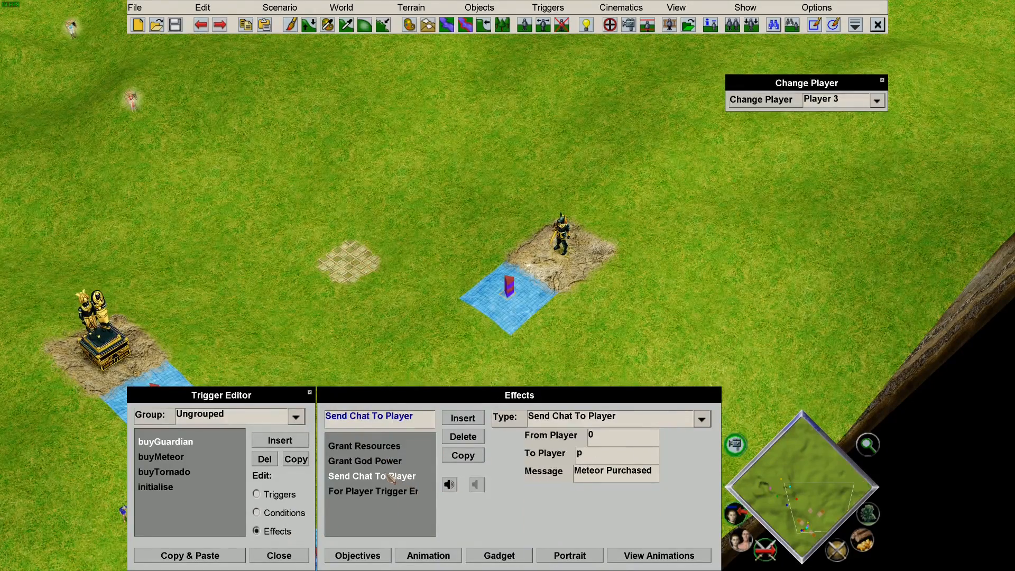
{"action": "left_click_drag", "start_coordinate": [604, 473], "coordinate": [556, 477]}
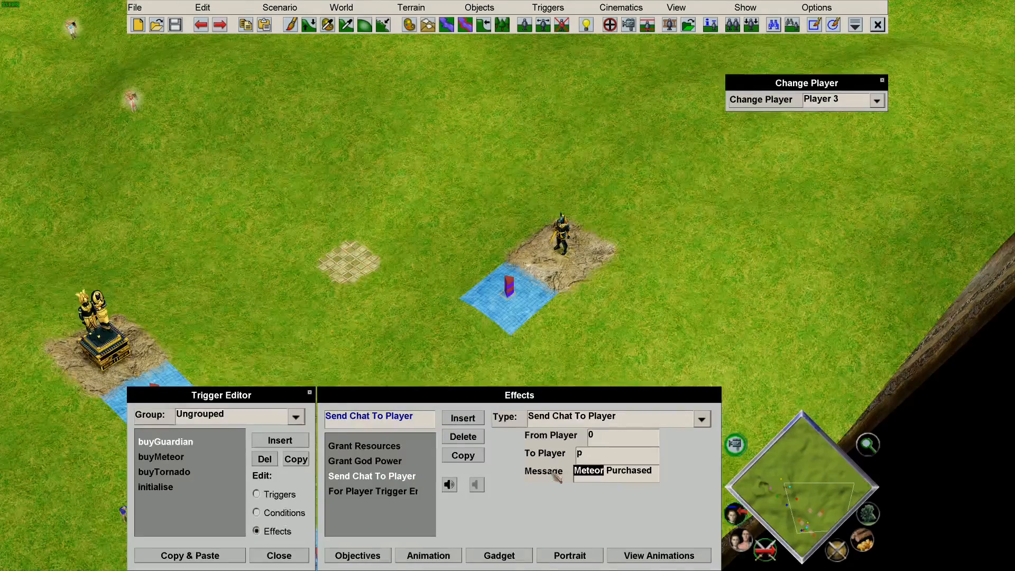
{"action": "type", "text": "Guardian"}
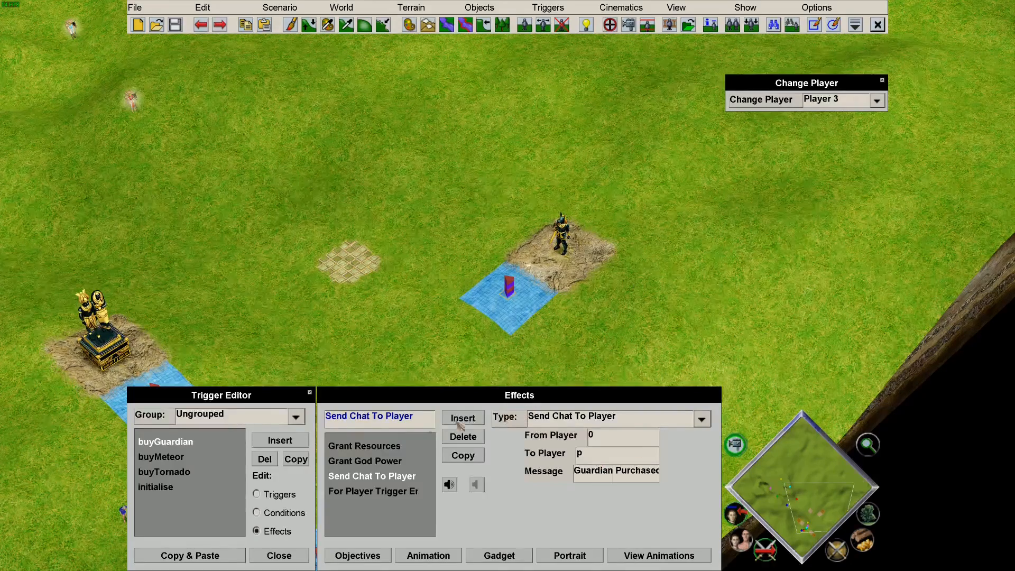
{"action": "left_click", "coordinate": [373, 461]}
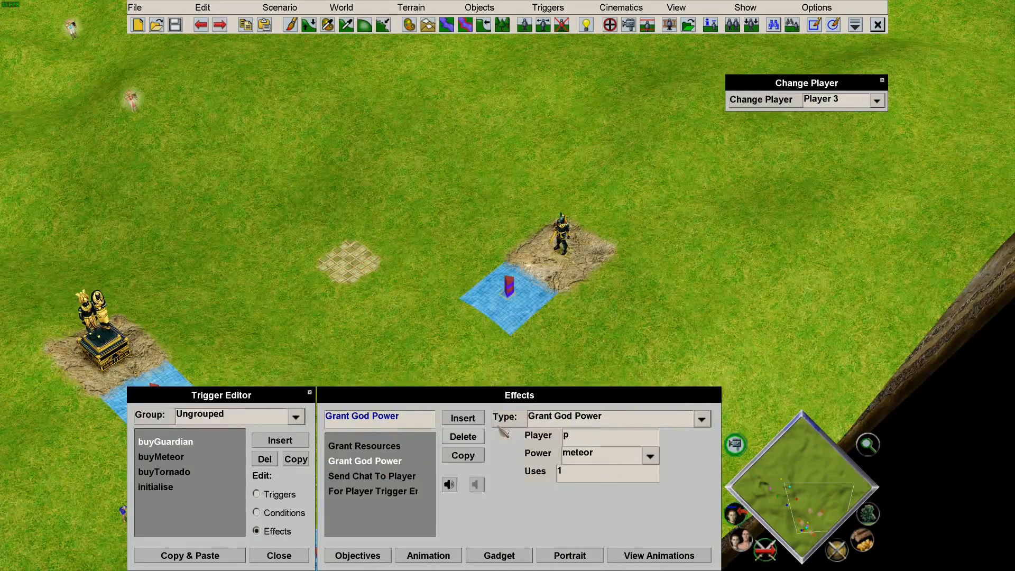
Change buyGuardian's Grant God Power effect to Army Deploy for comps online.
{"action": "left_click", "coordinate": [630, 421]}
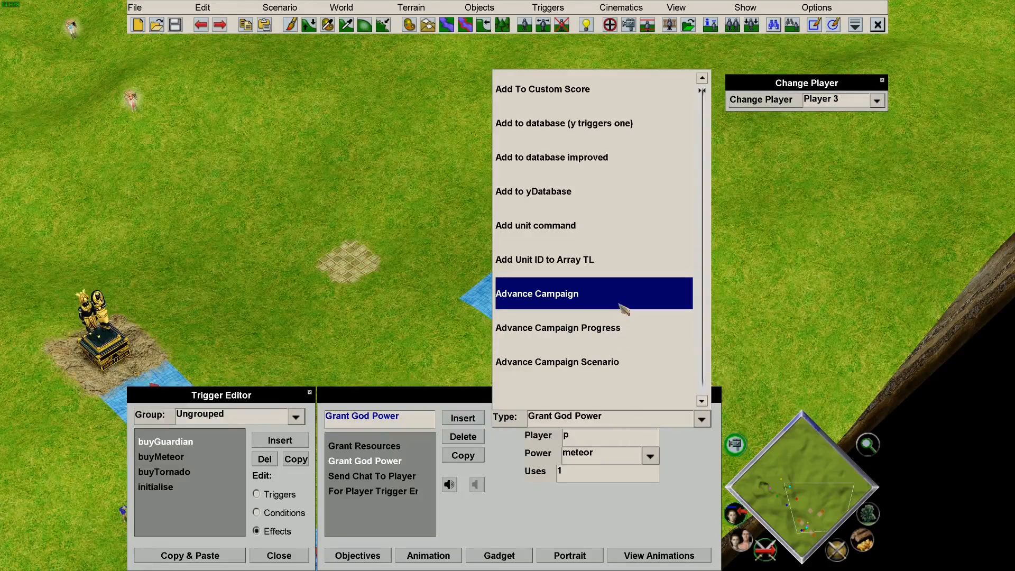
{"action": "scroll", "coordinate": [623, 294], "scroll_direction": "down", "scroll_amount": 2}
{"action": "scroll", "coordinate": [626, 296], "scroll_direction": "down", "scroll_amount": 3}
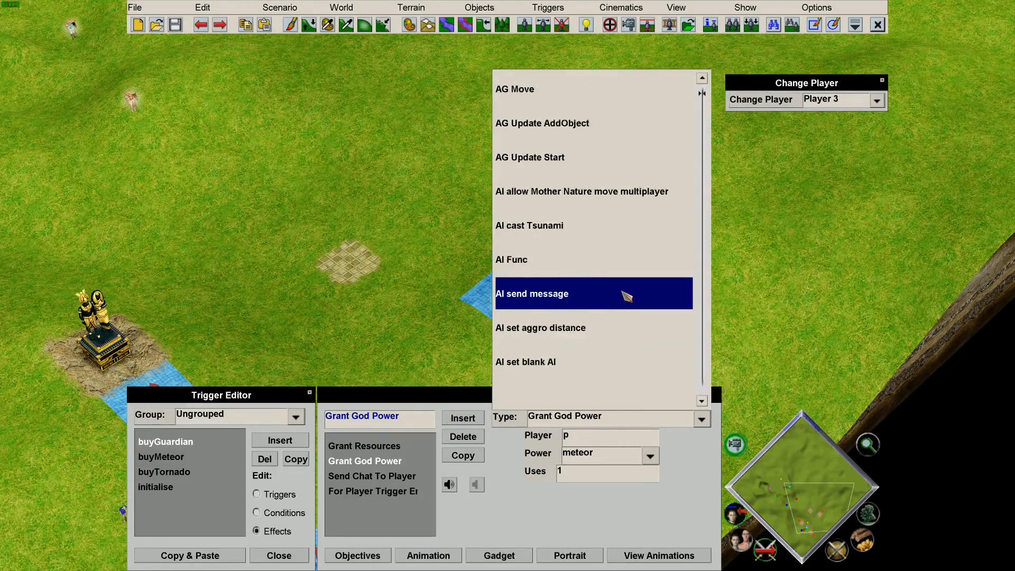
{"action": "scroll", "coordinate": [626, 296], "scroll_direction": "down", "scroll_amount": 2}
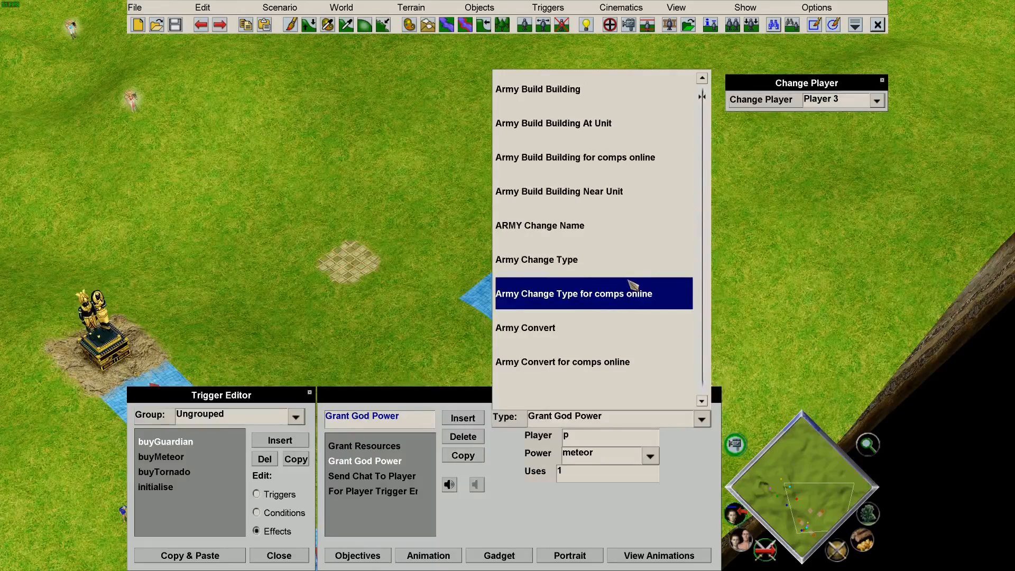
{"action": "scroll", "coordinate": [651, 261], "scroll_direction": "down", "scroll_amount": 1}
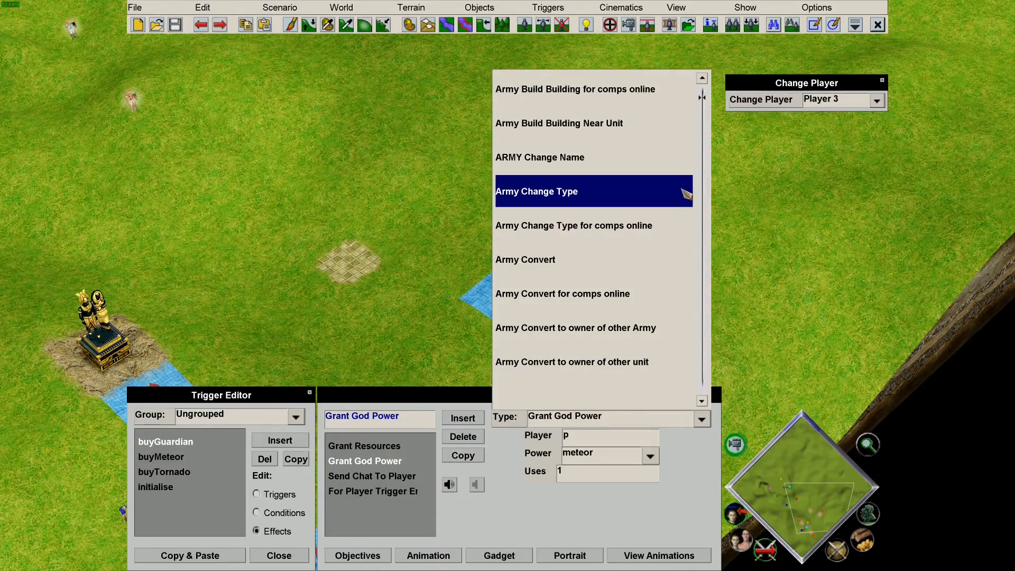
{"action": "scroll", "coordinate": [643, 220], "scroll_direction": "down", "scroll_amount": 4}
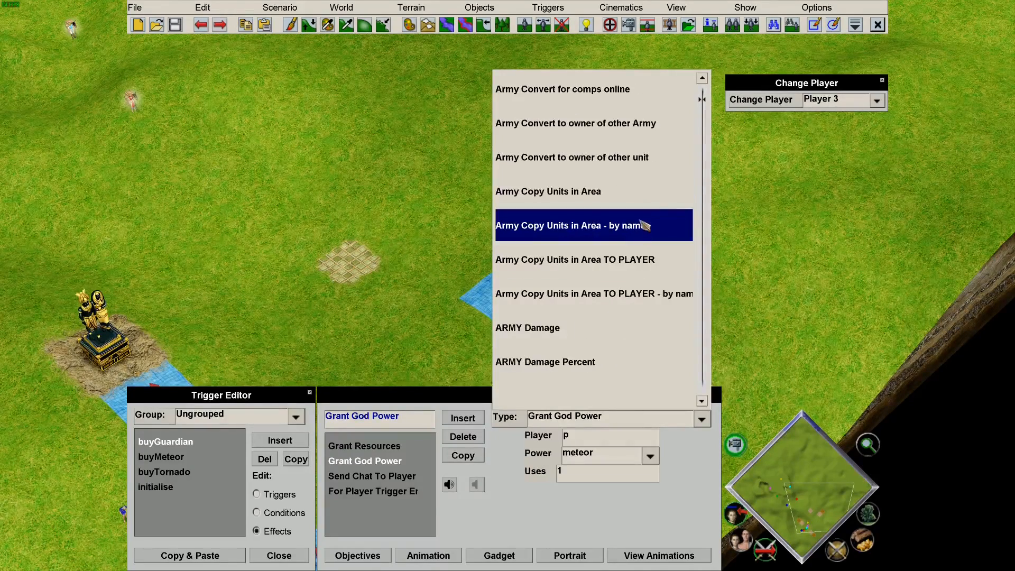
{"action": "scroll", "coordinate": [644, 219], "scroll_direction": "down", "scroll_amount": 1}
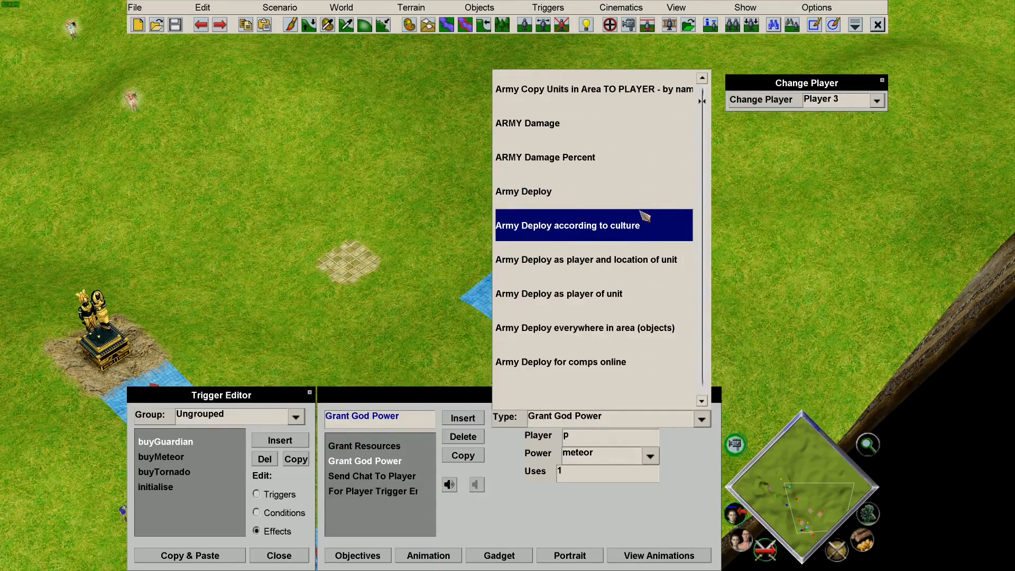
{"action": "left_click", "coordinate": [657, 371]}
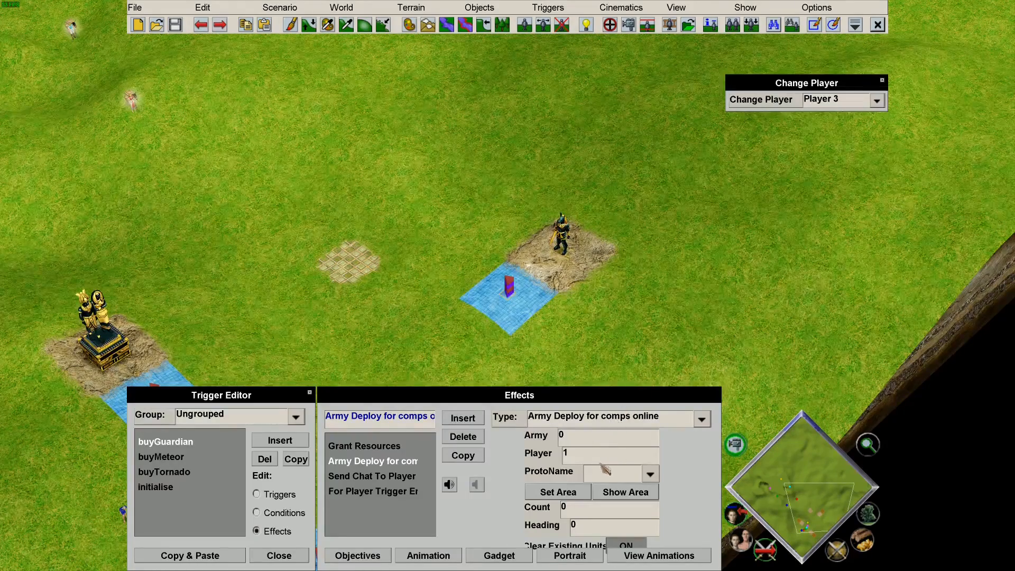
Set the deploy effect's Player field to "+p+".
{"action": "left_click", "coordinate": [598, 438]}
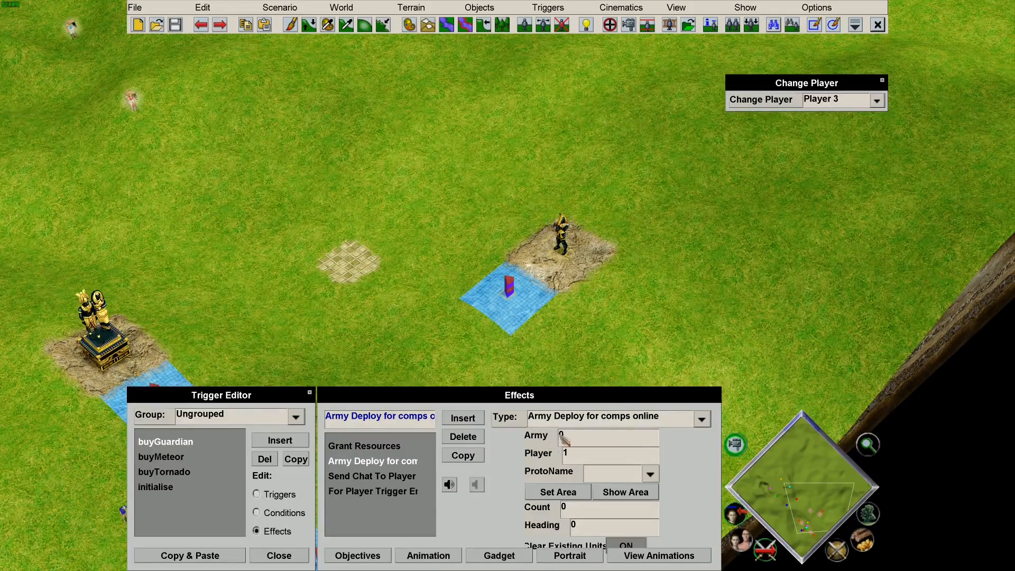
{"action": "left_click", "coordinate": [589, 452]}
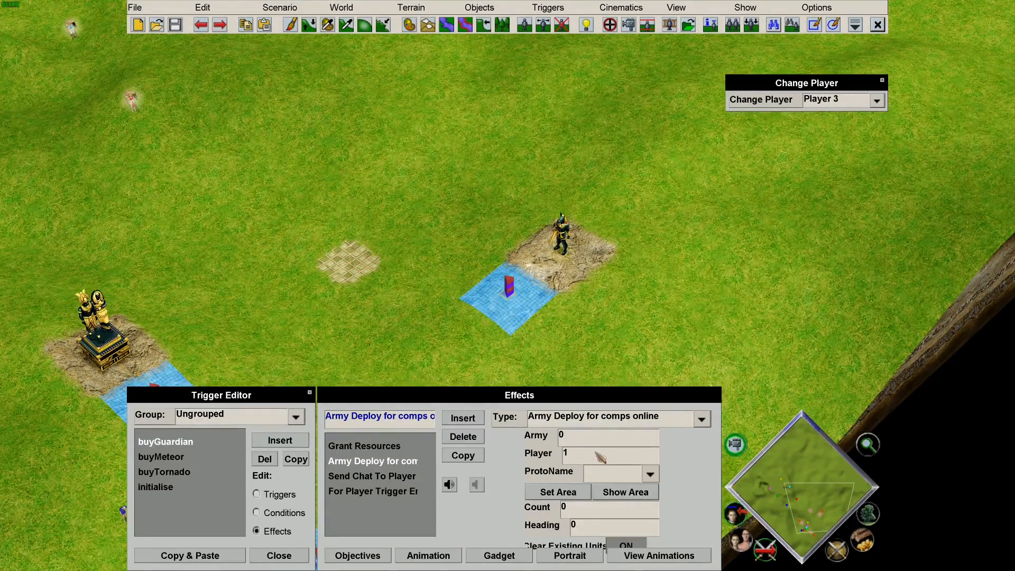
{"action": "left_click_drag", "start_coordinate": [599, 449], "coordinate": [502, 447]}
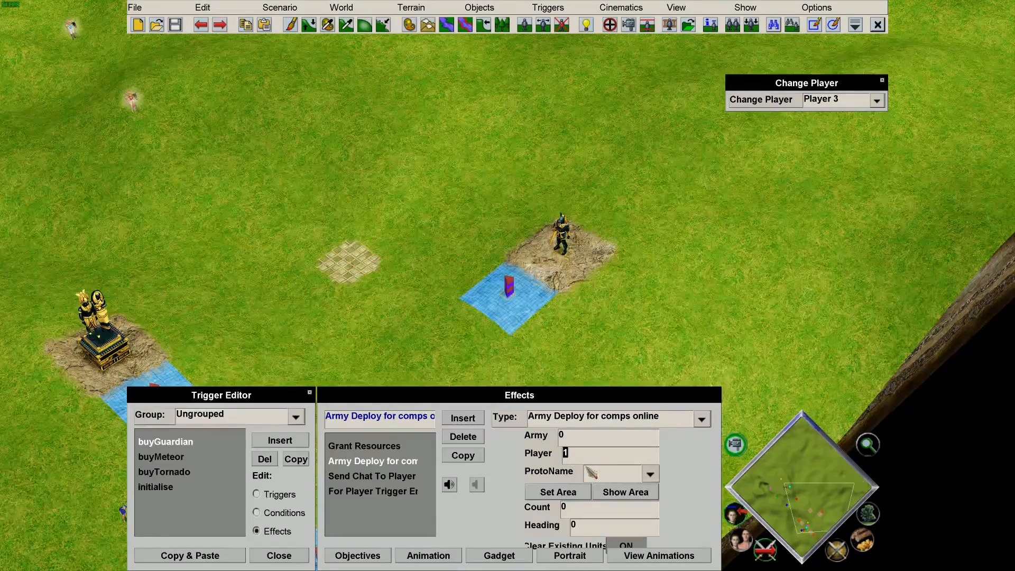
{"action": "type", "text": "p"}
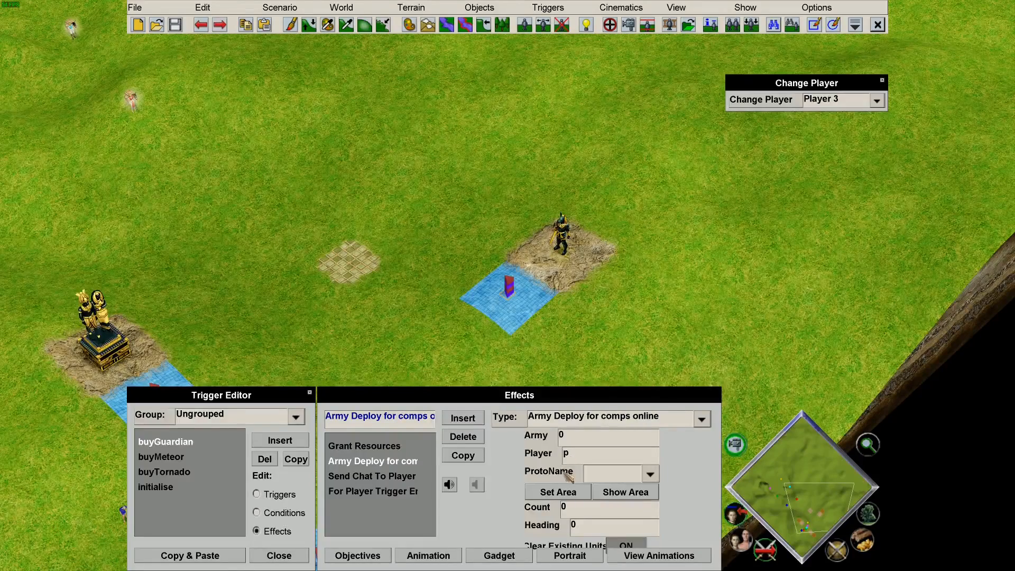
{"action": "double_click", "coordinate": [581, 453]}
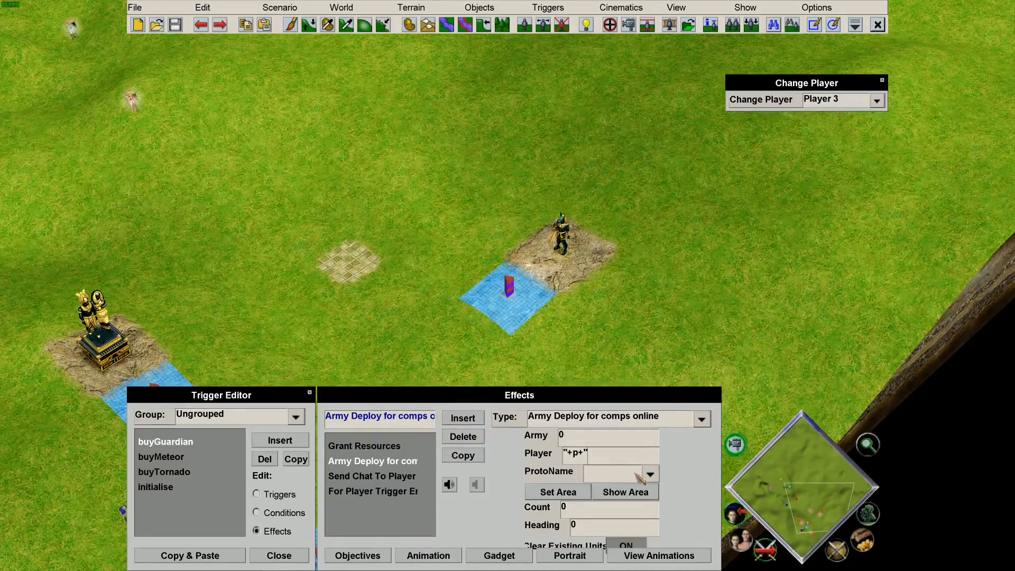
Deploy 1 Guardian on the checkered sand tile.
{"action": "left_click", "coordinate": [639, 477]}
{"action": "scroll", "coordinate": [594, 340], "scroll_direction": "down", "scroll_amount": 10}
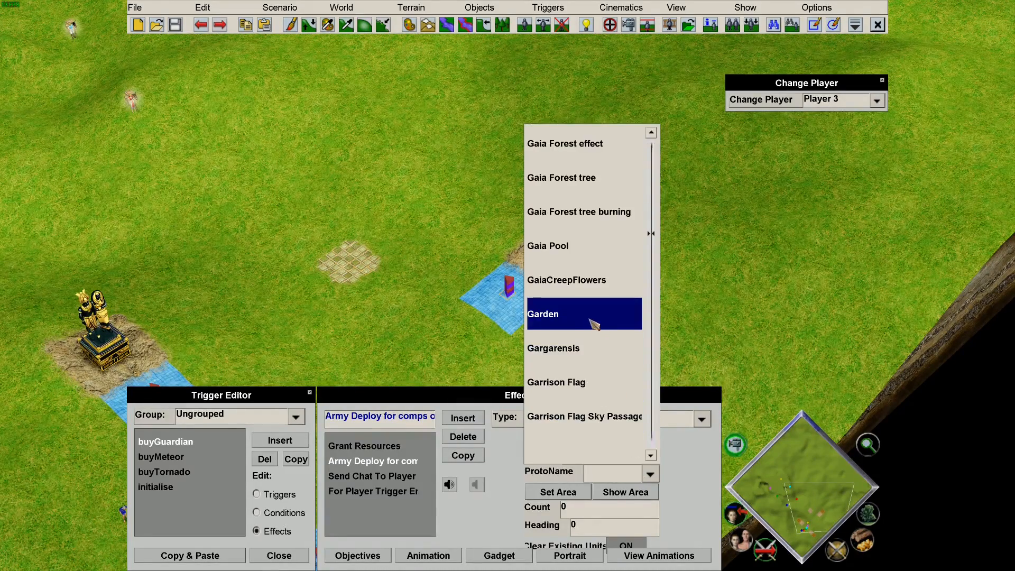
{"action": "scroll", "coordinate": [593, 323], "scroll_direction": "down", "scroll_amount": 12}
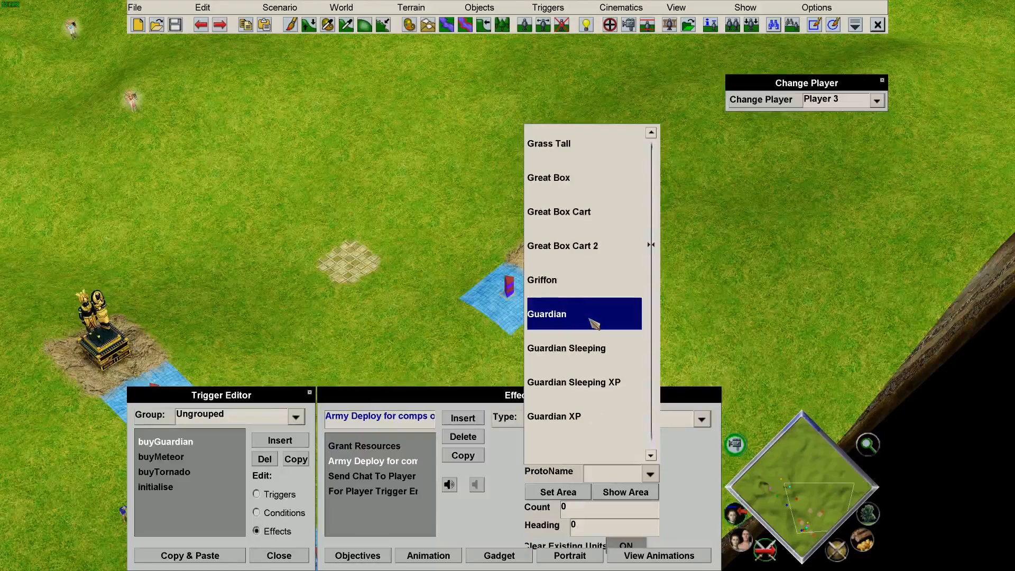
{"action": "left_click", "coordinate": [593, 324]}
{"action": "left_click", "coordinate": [557, 491]}
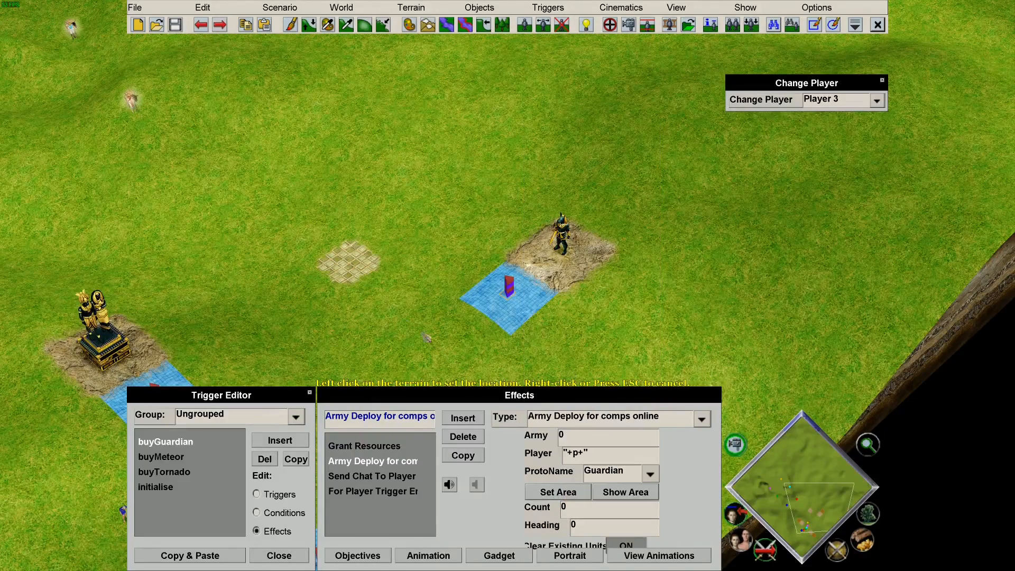
{"action": "left_click", "coordinate": [353, 268]}
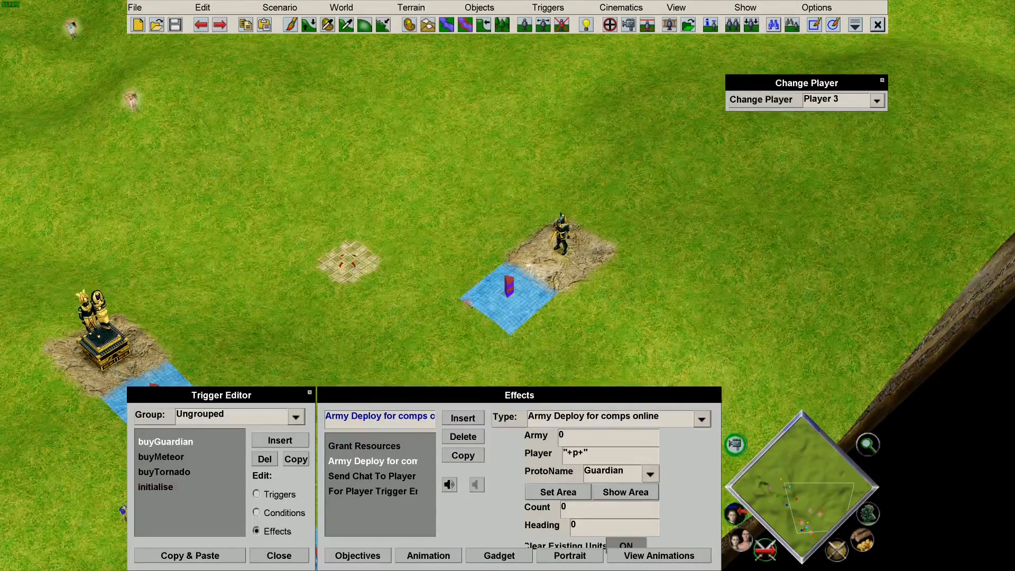
{"action": "double_click", "coordinate": [563, 507]}
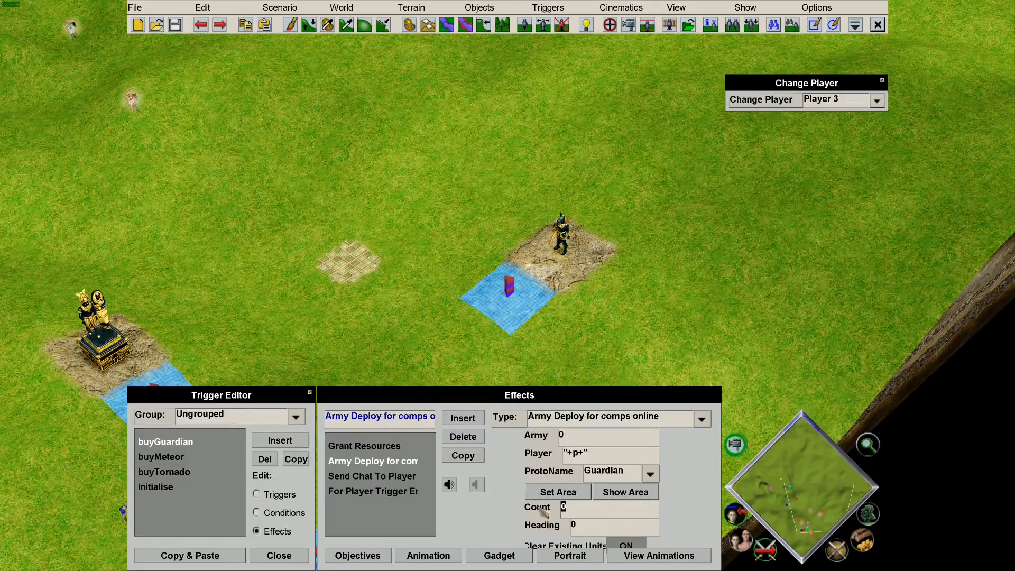
{"action": "type", "text": "1"}
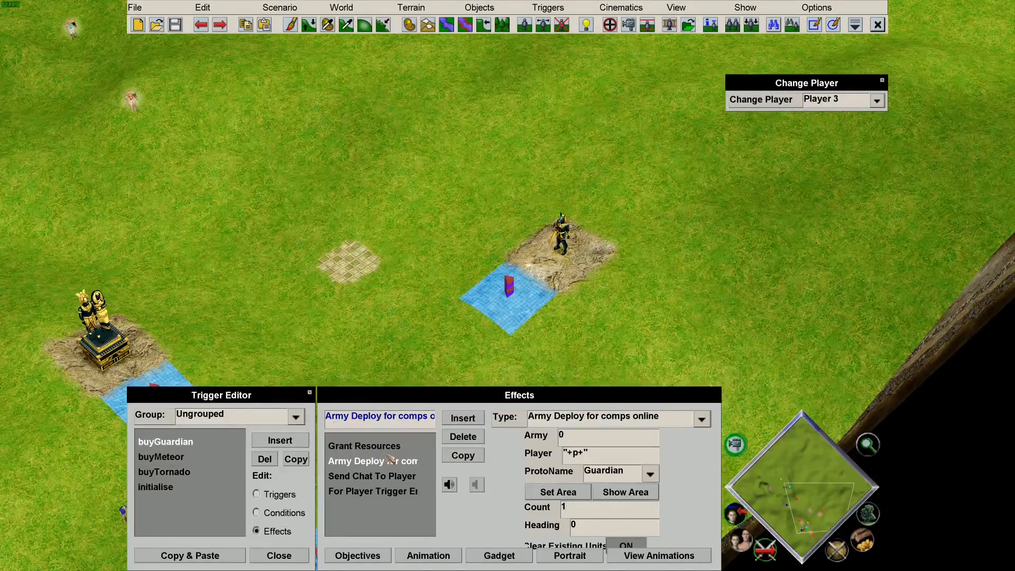
Check the chat message and trigger-end effects, then open the Playtest Scenario settings.
{"action": "left_click", "coordinate": [412, 477]}
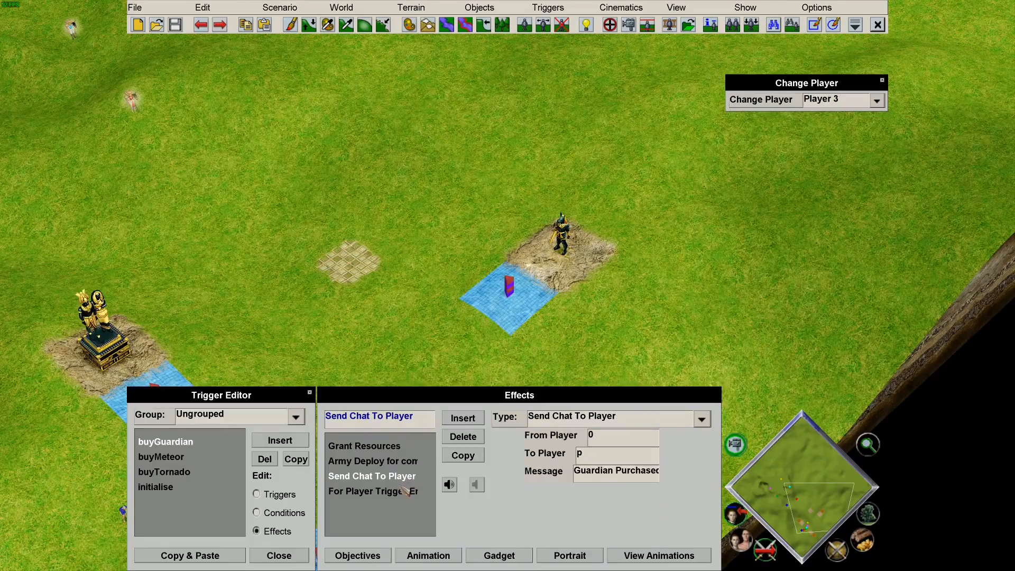
{"action": "left_click", "coordinate": [405, 491]}
{"action": "left_click", "coordinate": [387, 477]}
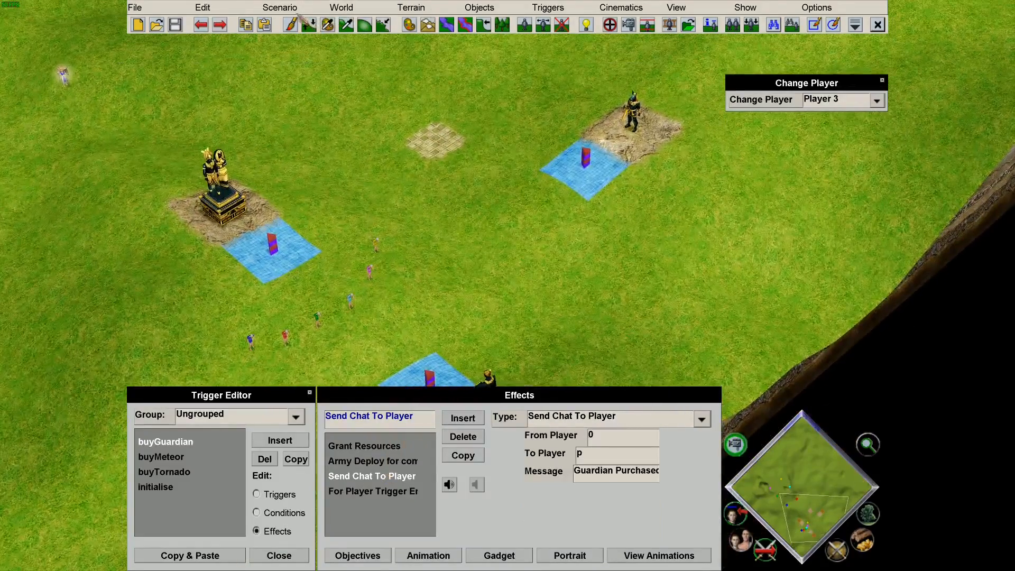
{"action": "left_click", "coordinate": [279, 8]}
{"action": "left_click", "coordinate": [359, 75]}
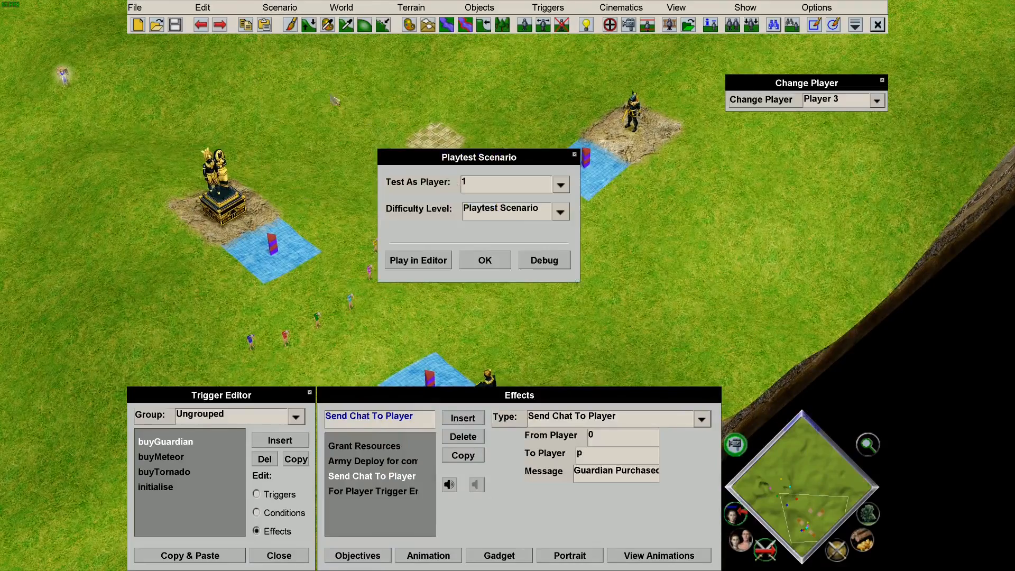
Start the playtest and walk player 1's Old Man onto the right blue shop tile.
{"action": "left_click", "coordinate": [535, 261]}
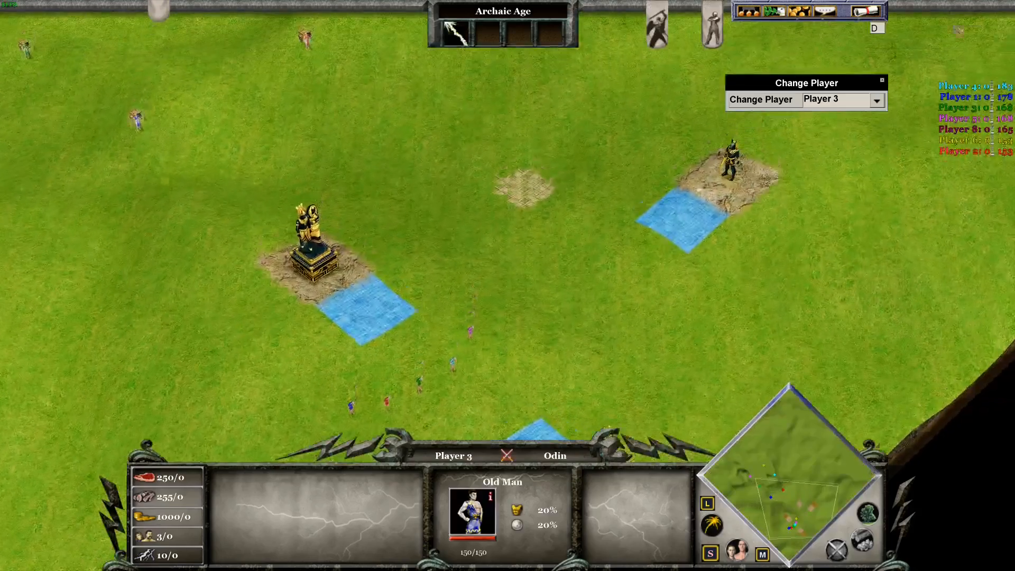
{"action": "left_click", "coordinate": [351, 406]}
{"action": "right_click", "coordinate": [616, 273]}
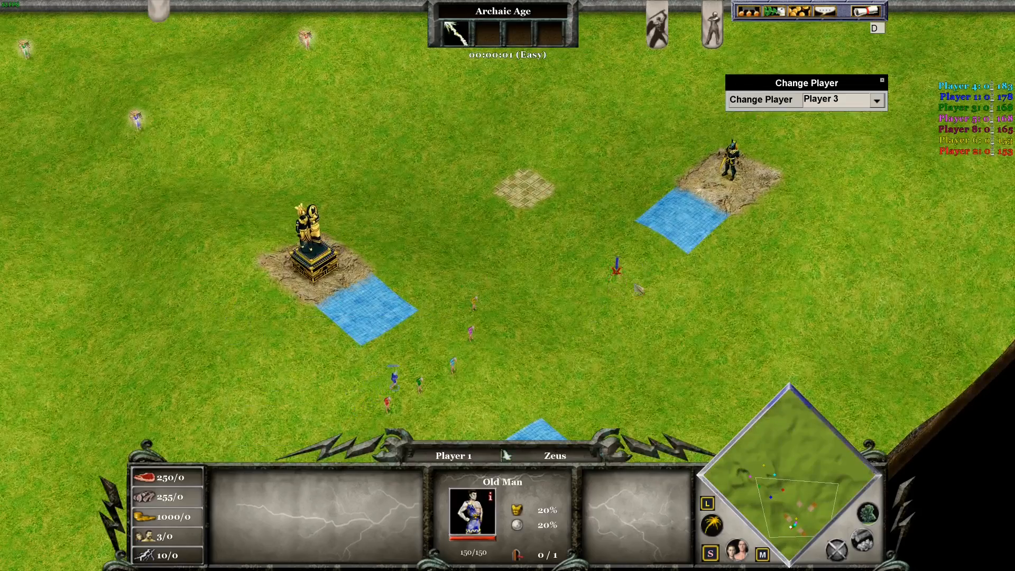
{"action": "right_click", "coordinate": [690, 212]}
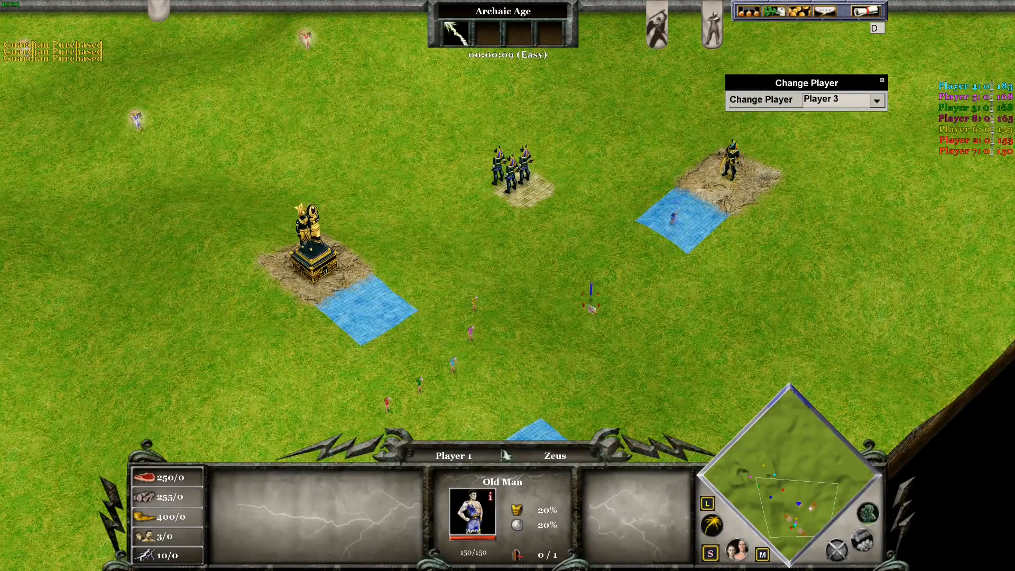
As Player 3, walk the Old Man across the shop tile, then quit back to the editor.
{"action": "left_click", "coordinate": [851, 100]}
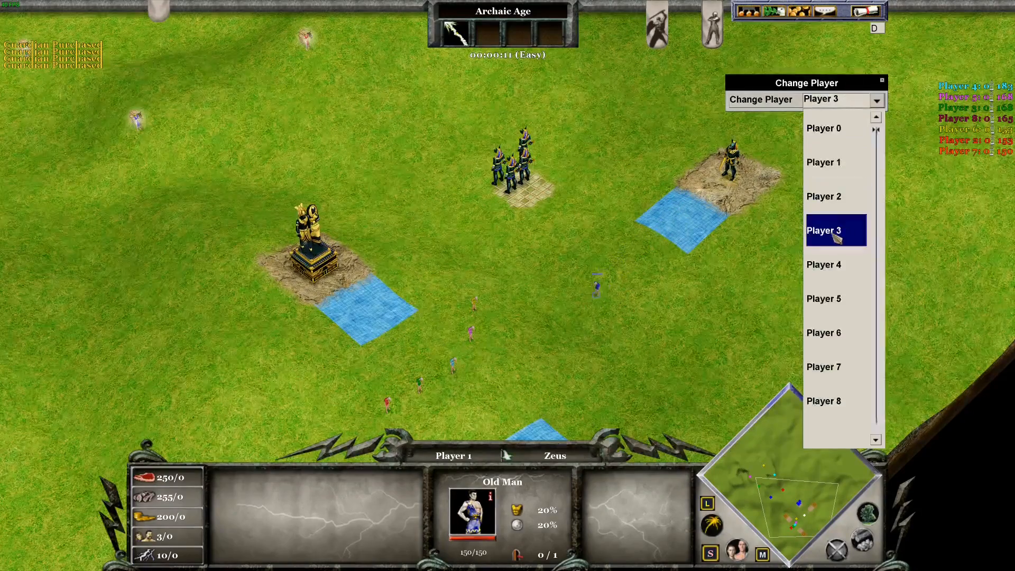
{"action": "left_click", "coordinate": [827, 231]}
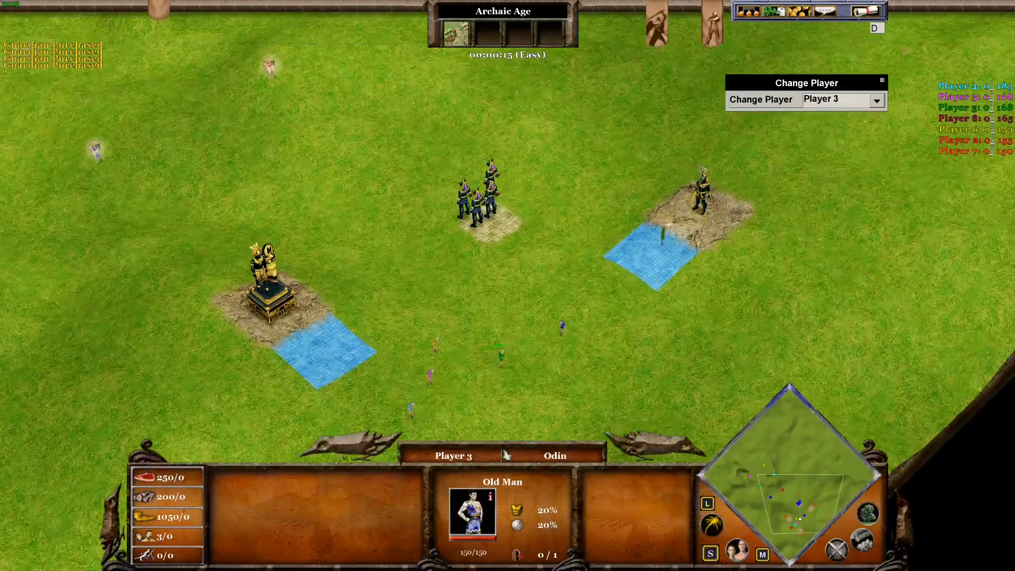
{"action": "right_click", "coordinate": [660, 245]}
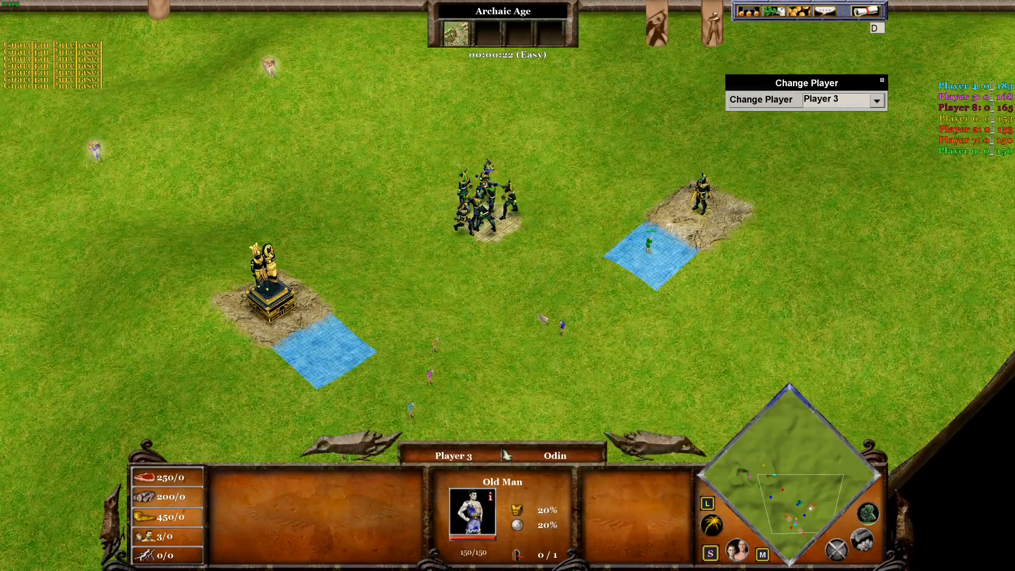
{"action": "right_click", "coordinate": [568, 301]}
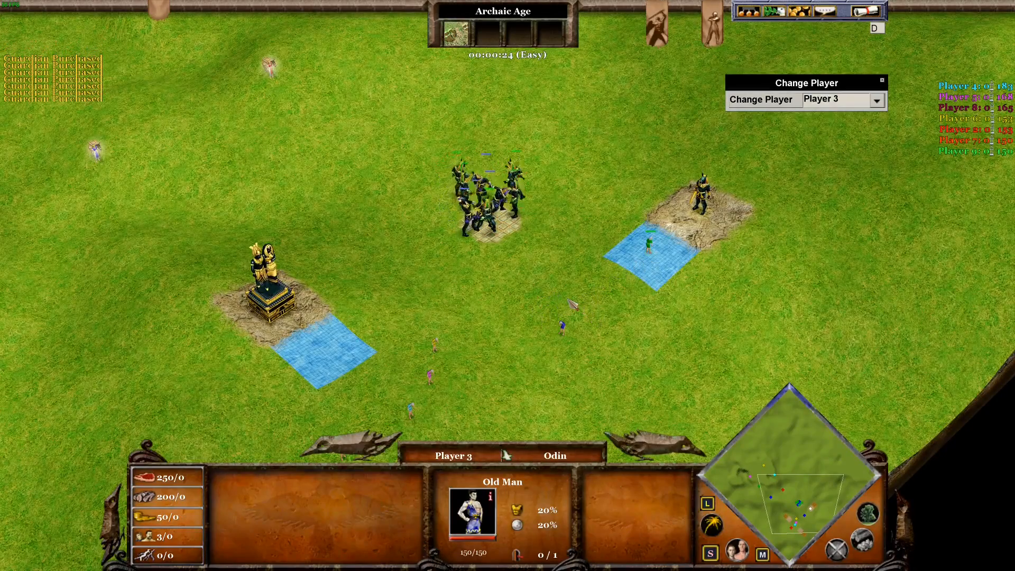
{"action": "right_click", "coordinate": [522, 320]}
{"action": "right_click", "coordinate": [479, 361]}
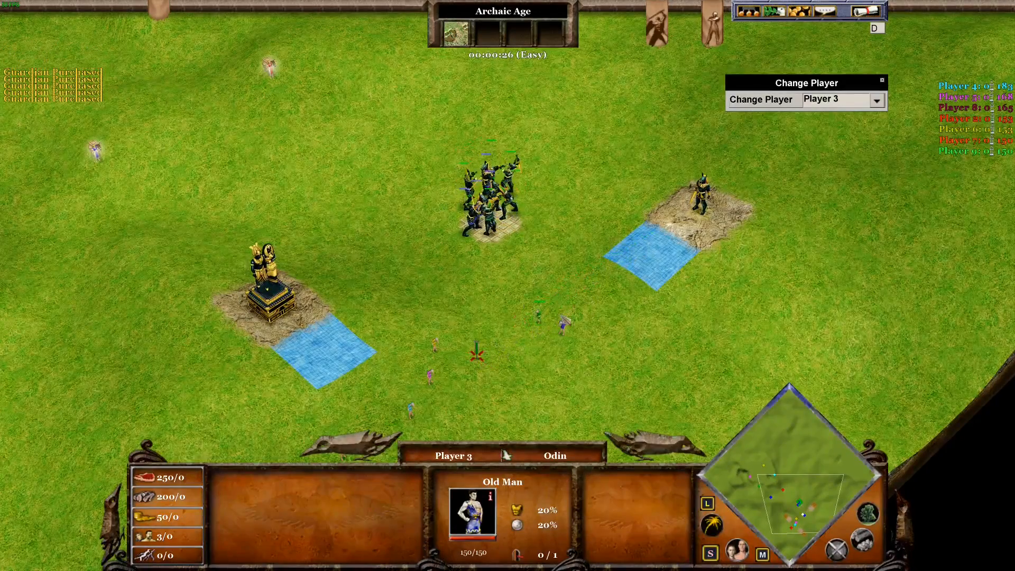
{"action": "left_click", "coordinate": [864, 11]}
{"action": "left_click", "coordinate": [528, 218]}
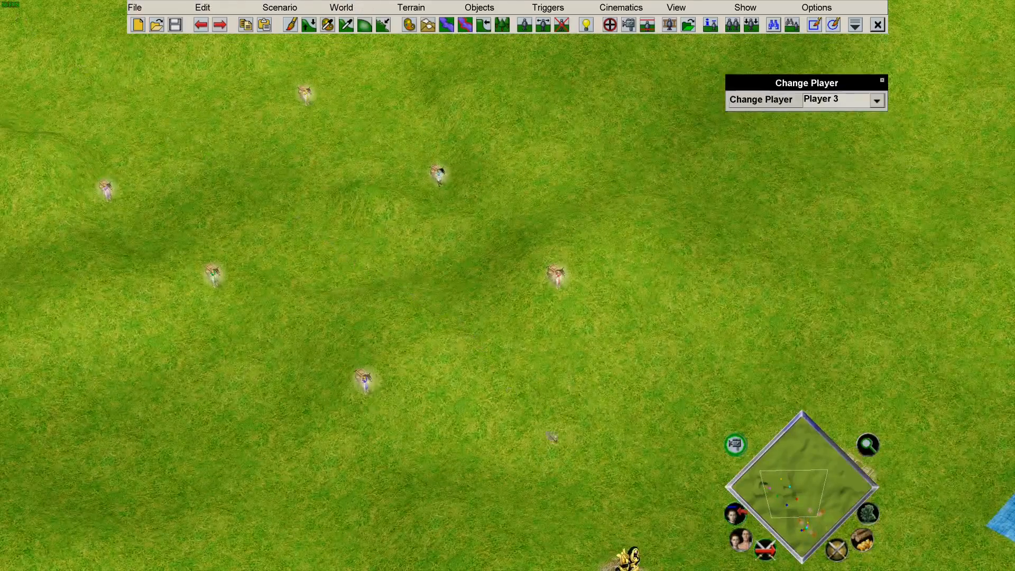
Insert a new trigger in the Trigger Editor and name it 'lose'.
{"action": "middle_click_drag", "start_coordinate": [547, 432], "coordinate": [543, 453]}
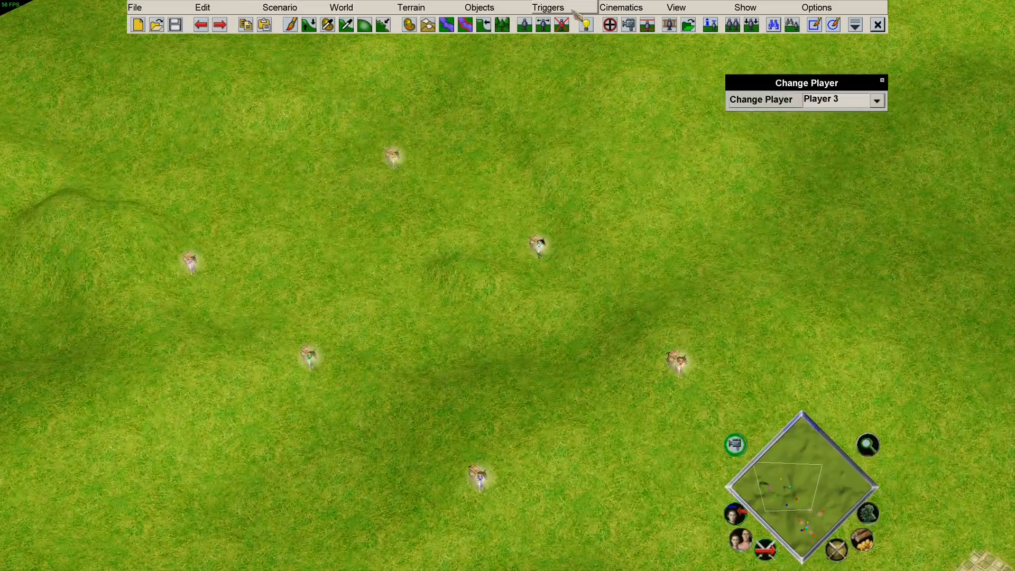
{"action": "left_click", "coordinate": [548, 8]}
{"action": "left_click", "coordinate": [555, 24]}
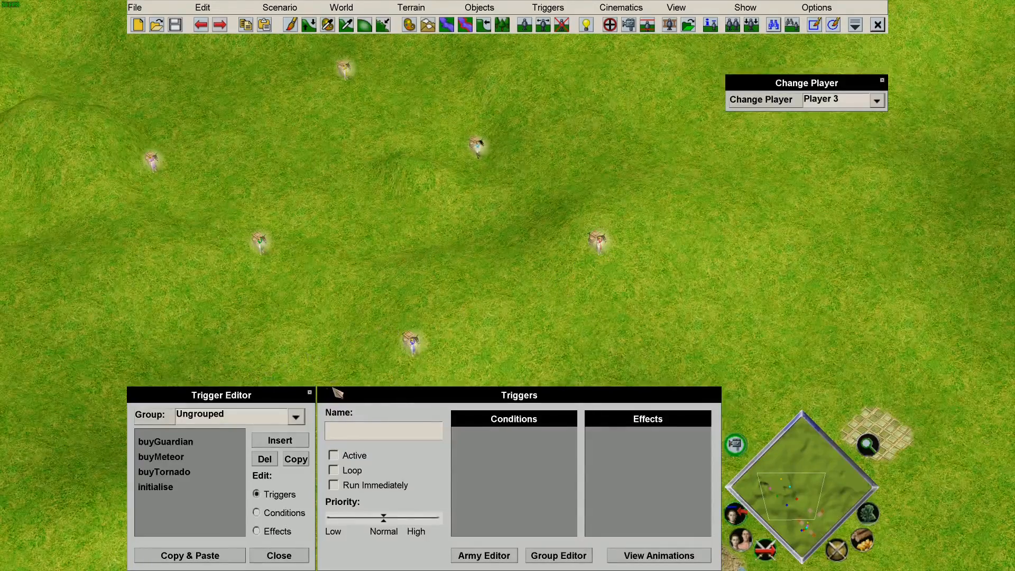
{"action": "left_click", "coordinate": [286, 443]}
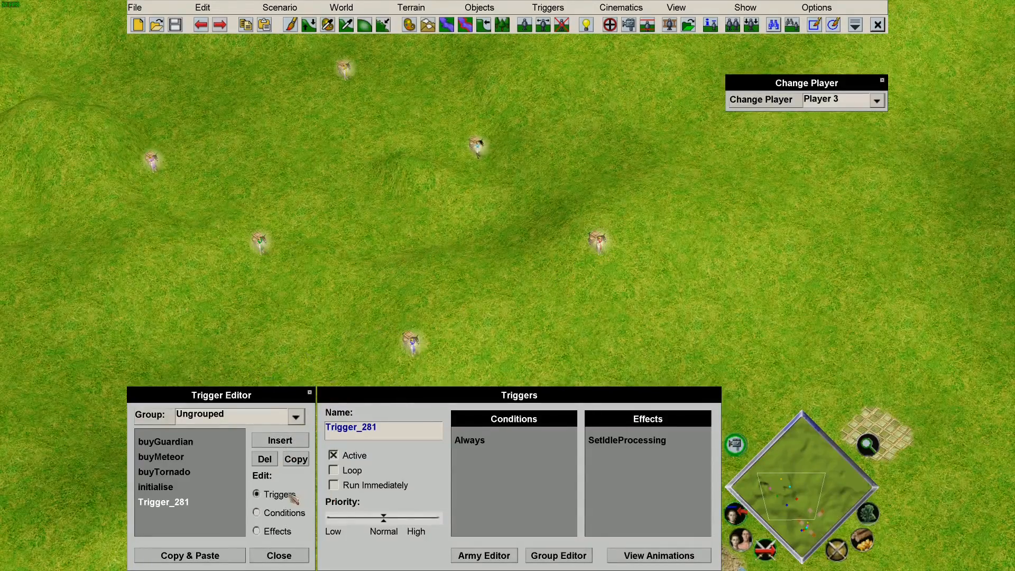
{"action": "double_click", "coordinate": [421, 432]}
{"action": "type", "text": "los"}
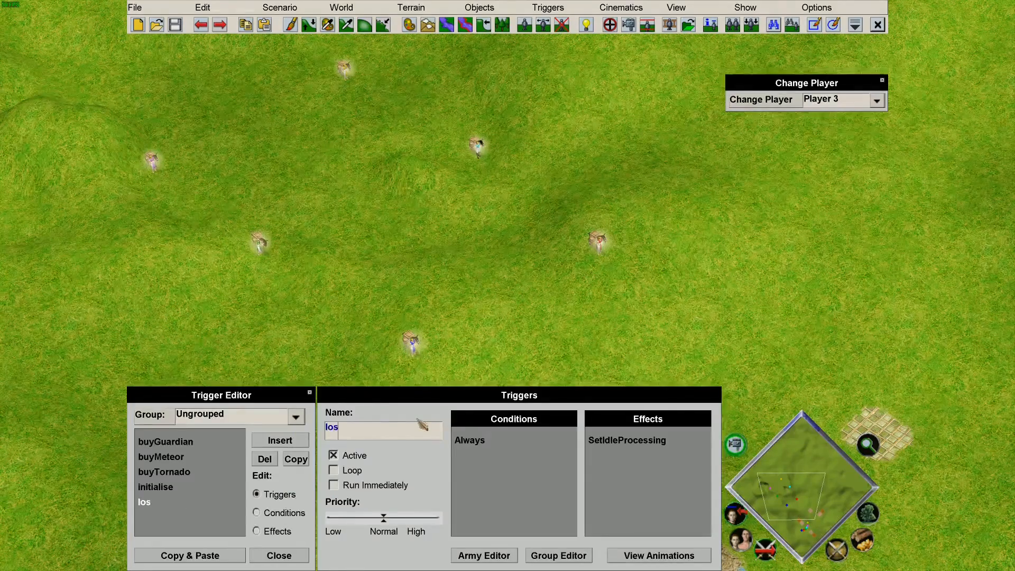
{"action": "type", "text": "e"}
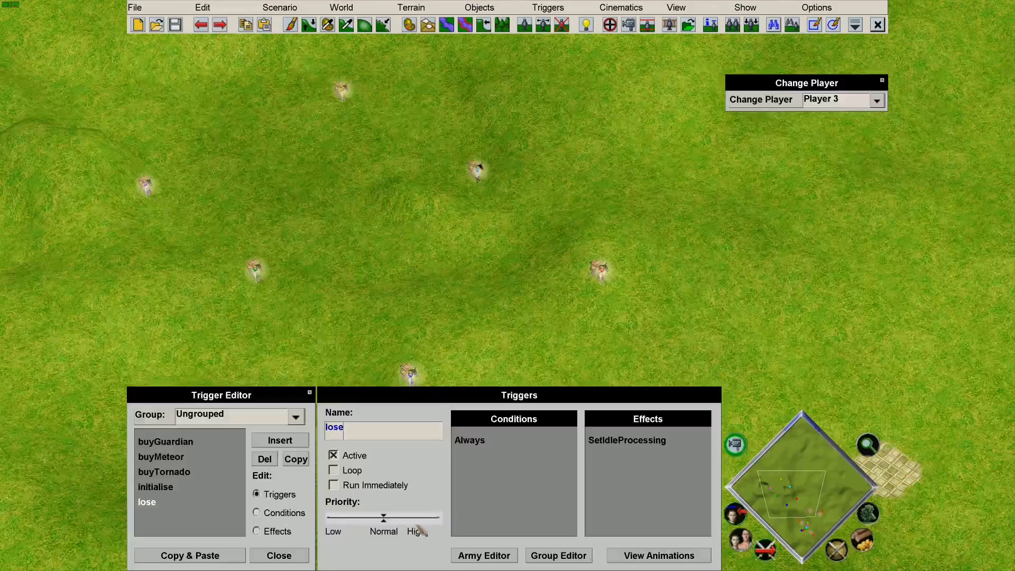
Make the lose trigger loop at High priority and list its condition types.
{"action": "left_click", "coordinate": [341, 471]}
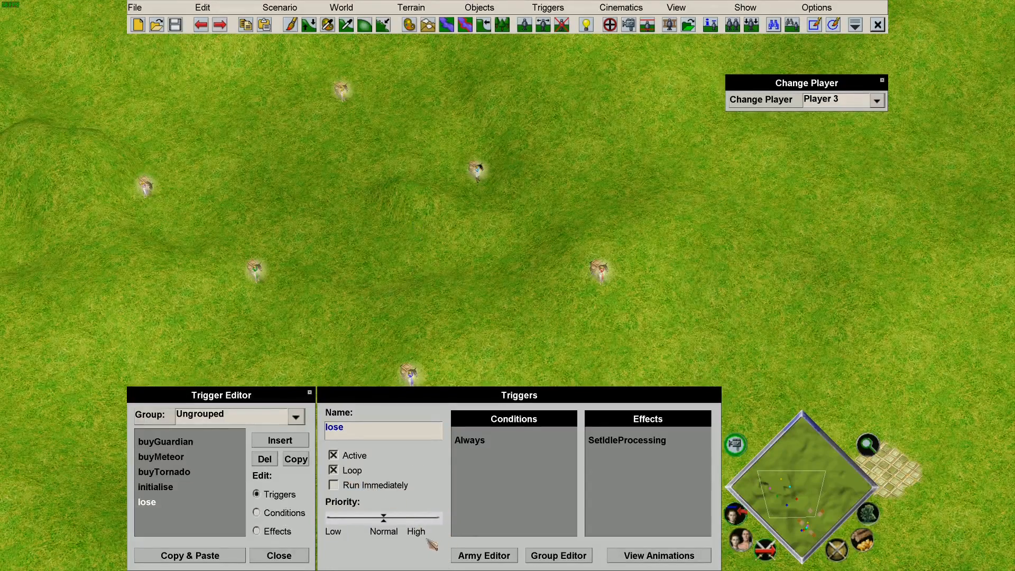
{"action": "left_click_drag", "start_coordinate": [385, 518], "coordinate": [458, 535]}
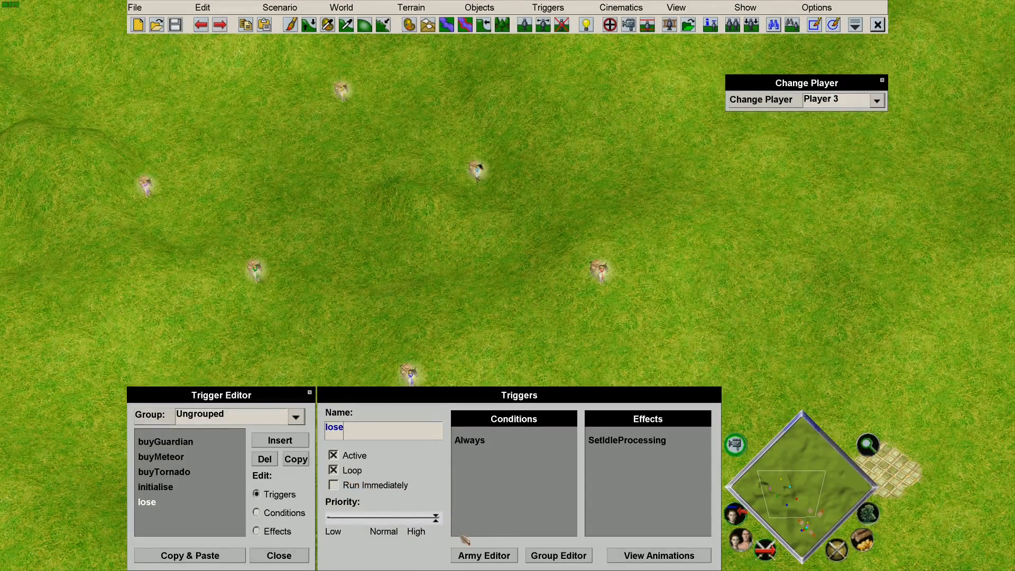
{"action": "left_click", "coordinate": [285, 512]}
{"action": "left_click", "coordinate": [552, 417]}
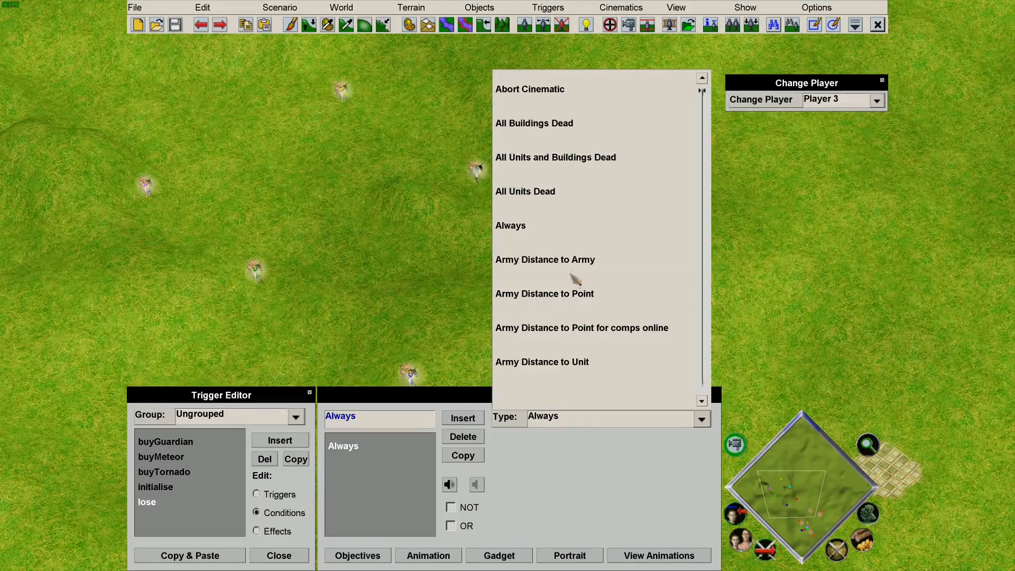
Add a For Player Trigger Start condition with highest player 6.
{"action": "scroll", "coordinate": [575, 279], "scroll_direction": "down", "scroll_amount": 10}
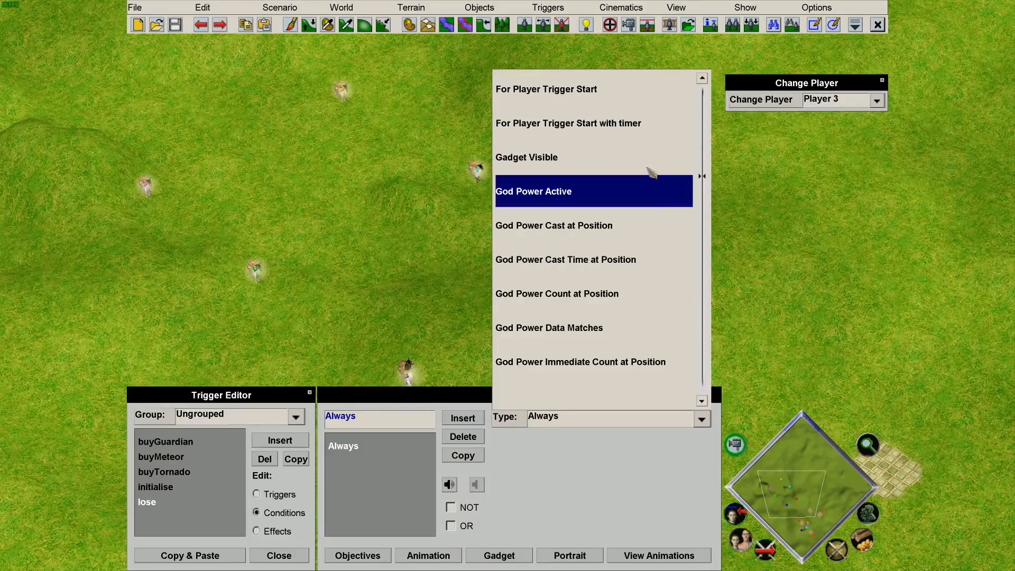
{"action": "left_click", "coordinate": [622, 83]}
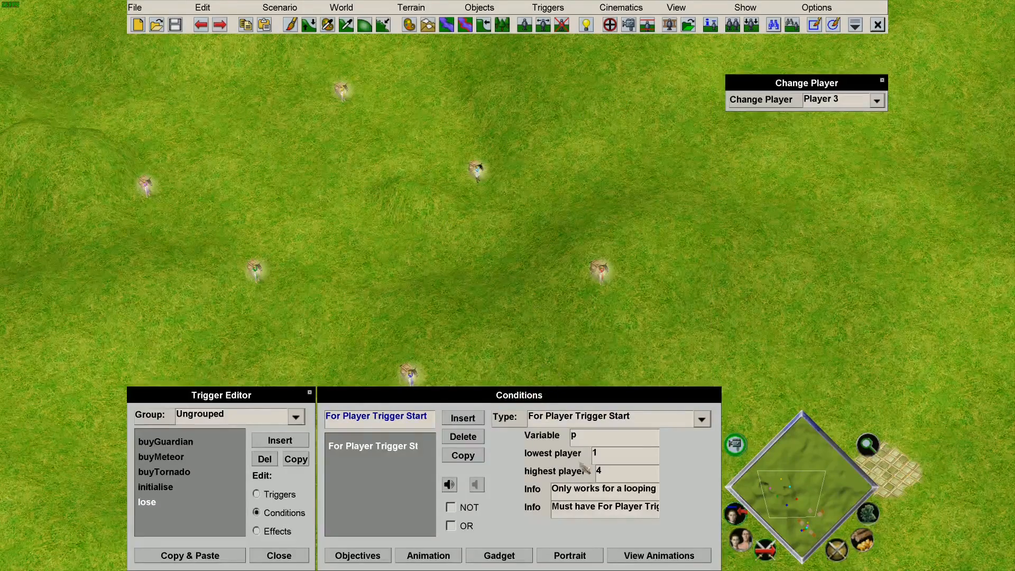
{"action": "double_click", "coordinate": [598, 471]}
{"action": "type", "text": "6"}
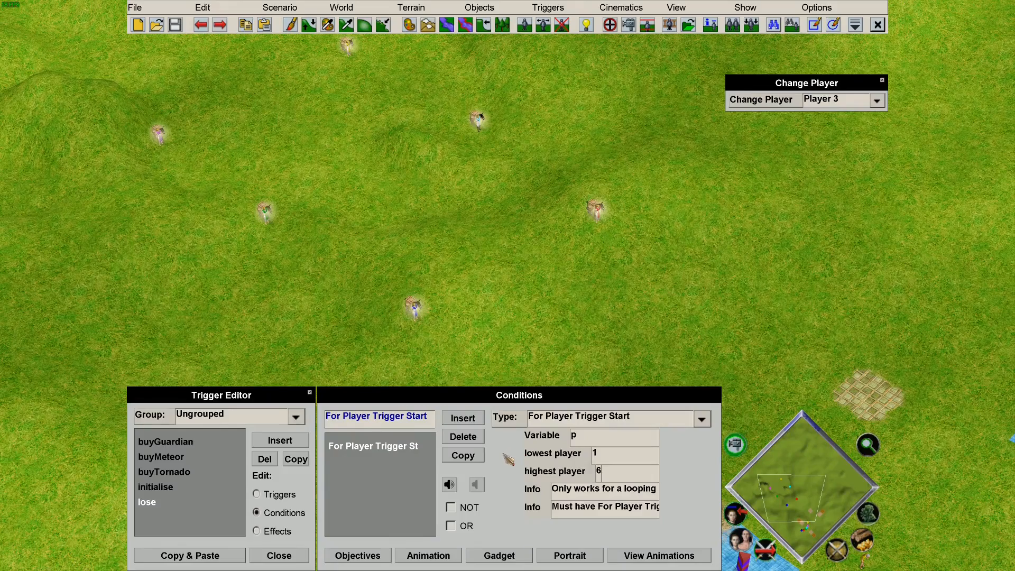
Add a Quest Var Check requiring lost"+p+" to equal 0, then insert a third condition.
{"action": "left_click", "coordinate": [463, 417]}
{"action": "left_click", "coordinate": [596, 418]}
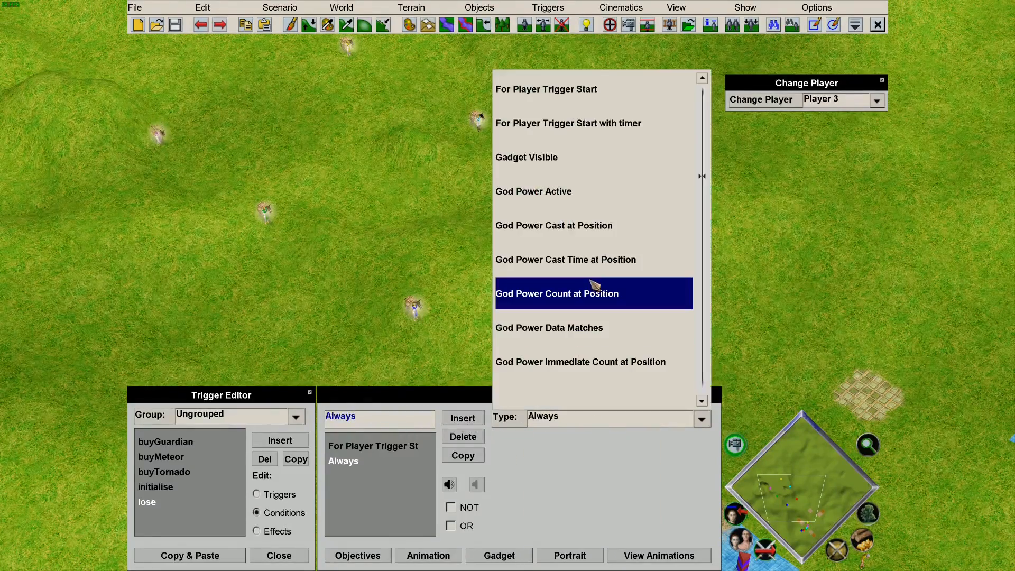
{"action": "key", "text": "q"}
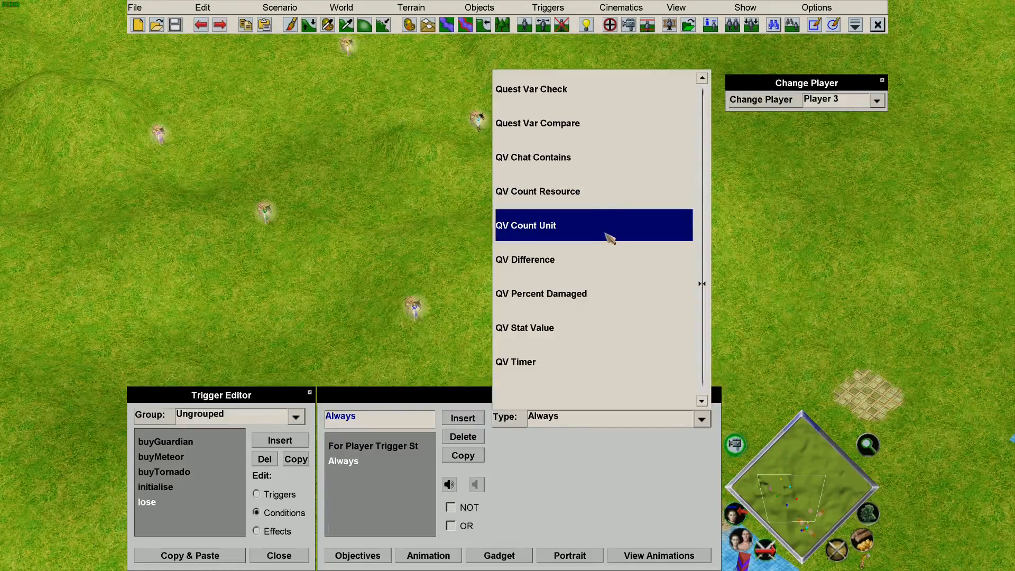
{"action": "left_click", "coordinate": [576, 100]}
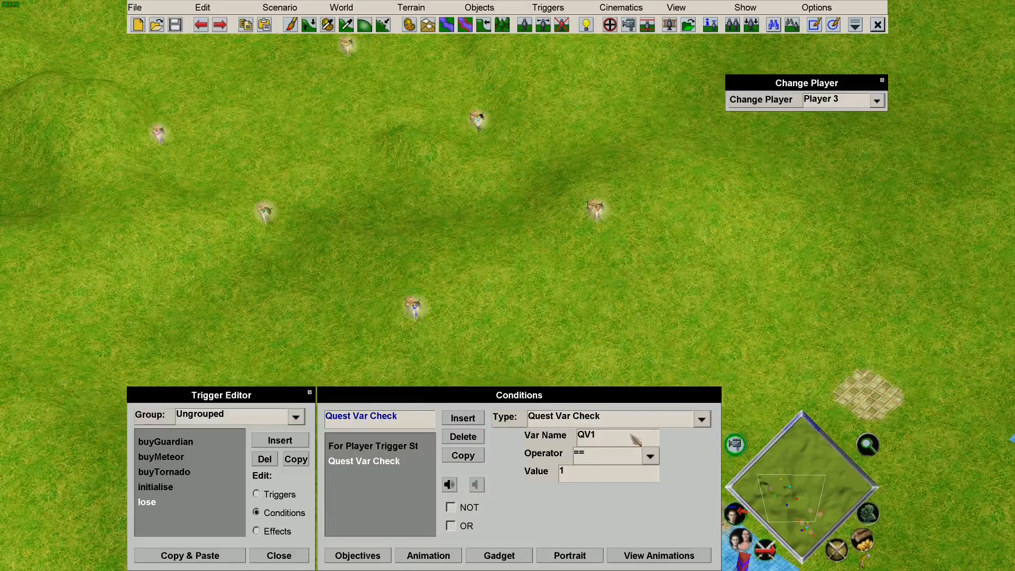
{"action": "left_click_drag", "start_coordinate": [607, 438], "coordinate": [574, 430]}
{"action": "key", "text": "BackSpace"}
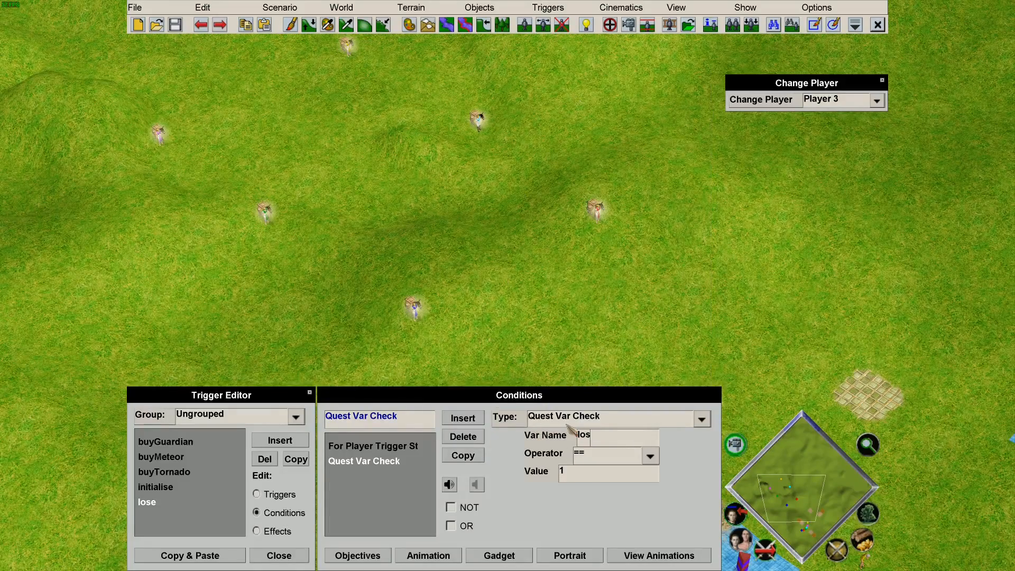
{"action": "type", "text": "lost"}
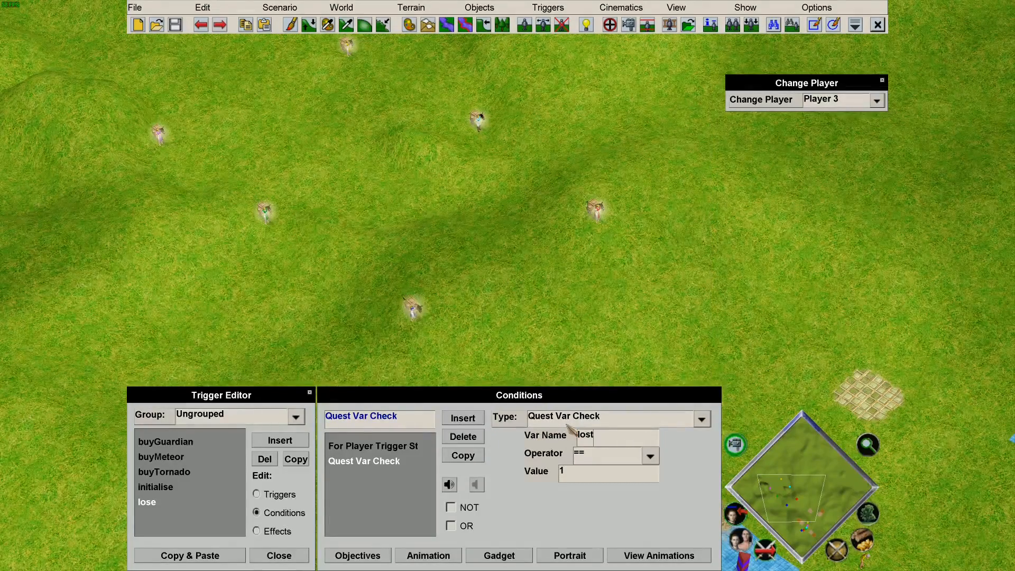
{"action": "type", "text": "\"+p+"}
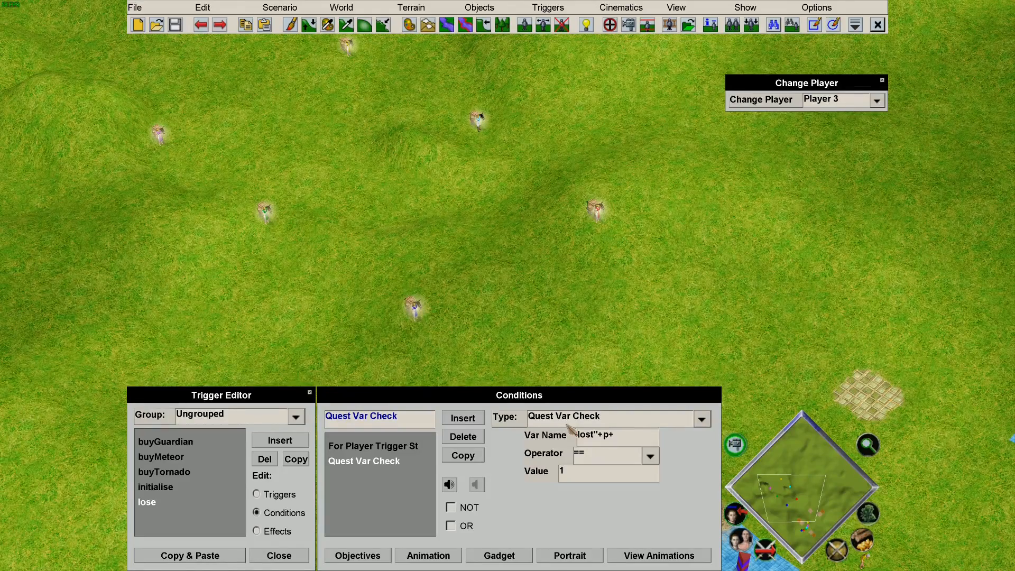
{"action": "left_click_drag", "start_coordinate": [618, 472], "coordinate": [529, 473]}
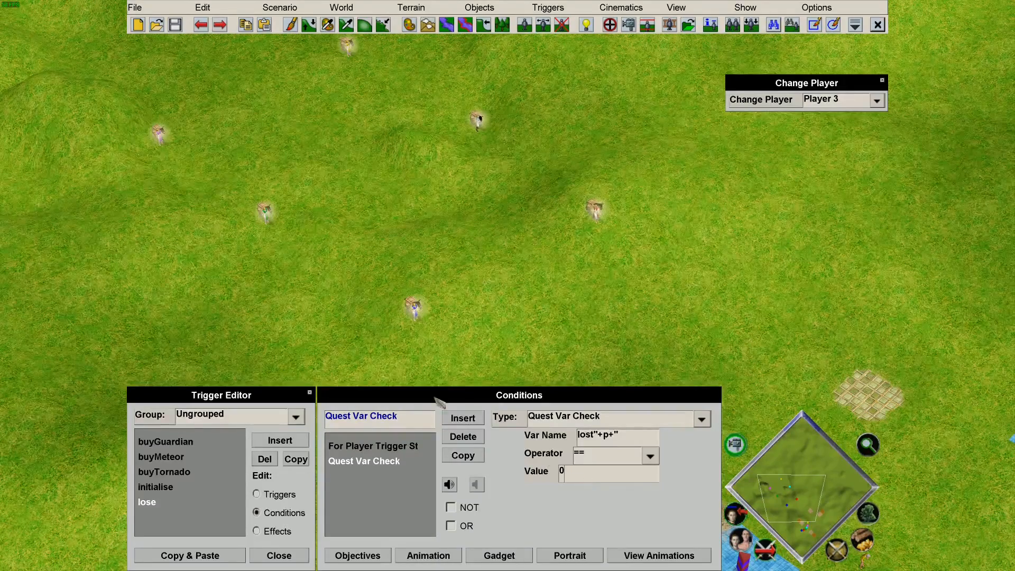
{"action": "left_click", "coordinate": [478, 418]}
Change the third condition to Player Unit Count.
{"action": "left_click", "coordinate": [553, 418]}
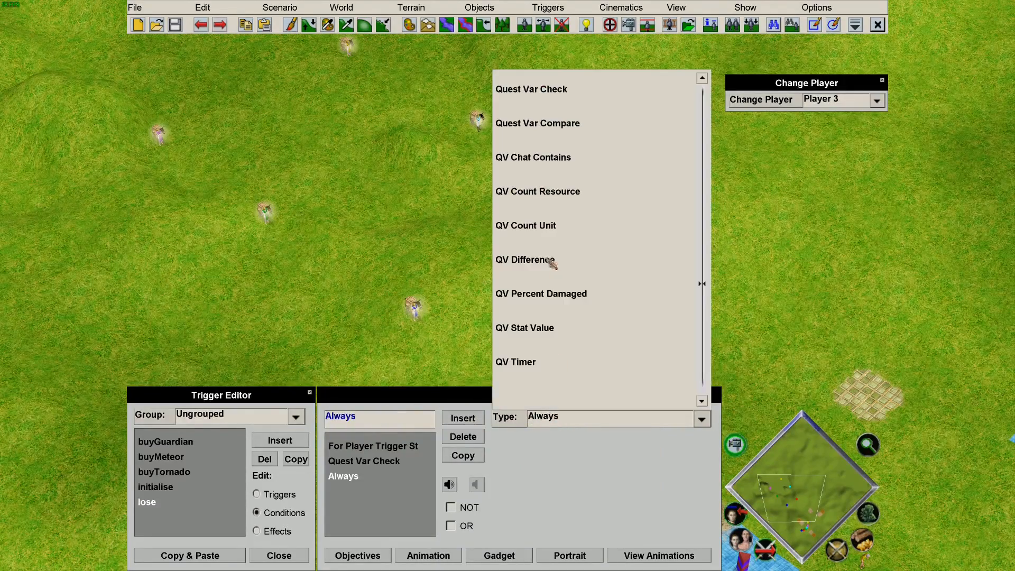
{"action": "scroll", "coordinate": [586, 260], "scroll_direction": "up", "scroll_amount": 5}
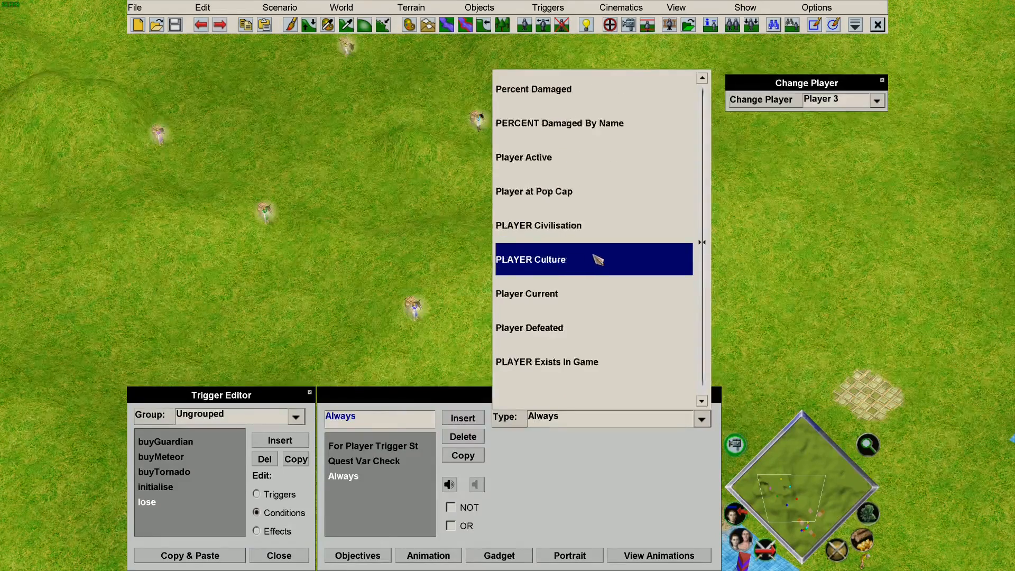
{"action": "scroll", "coordinate": [597, 259], "scroll_direction": "down", "scroll_amount": 2}
{"action": "scroll", "coordinate": [598, 261], "scroll_direction": "up", "scroll_amount": 5}
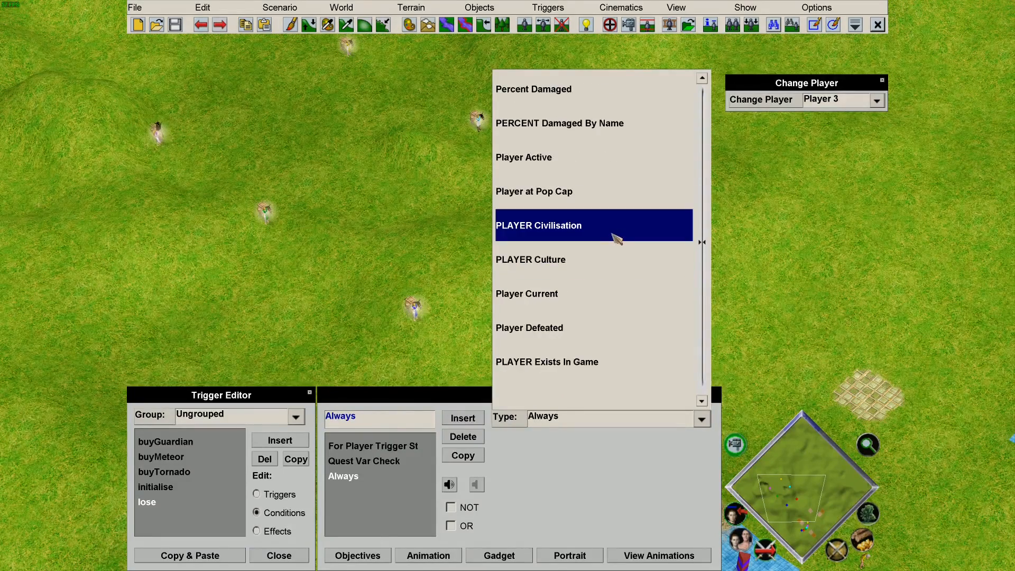
{"action": "scroll", "coordinate": [608, 246], "scroll_direction": "down", "scroll_amount": 5}
{"action": "scroll", "coordinate": [617, 238], "scroll_direction": "down", "scroll_amount": 4}
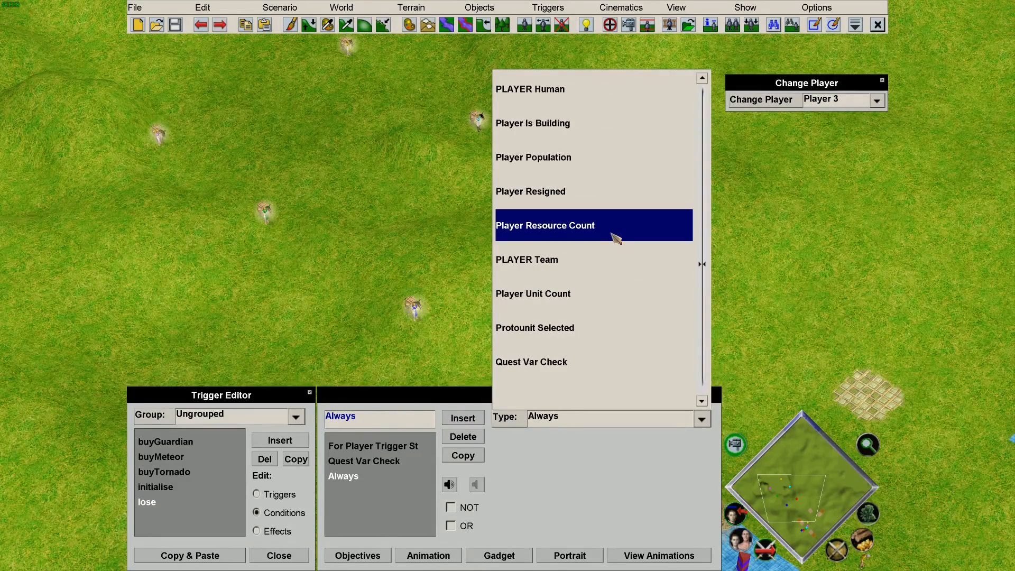
{"action": "left_click", "coordinate": [596, 291]}
Require player p to have fewer than 1 Villager Atlantean Hero, then switch to effects.
{"action": "double_click", "coordinate": [578, 438]}
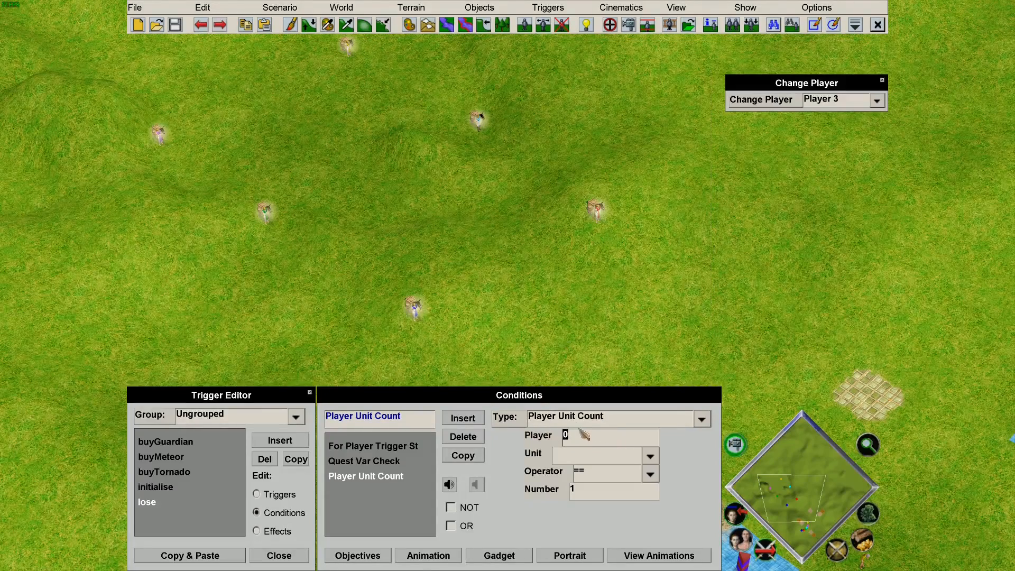
{"action": "left_click", "coordinate": [594, 455]}
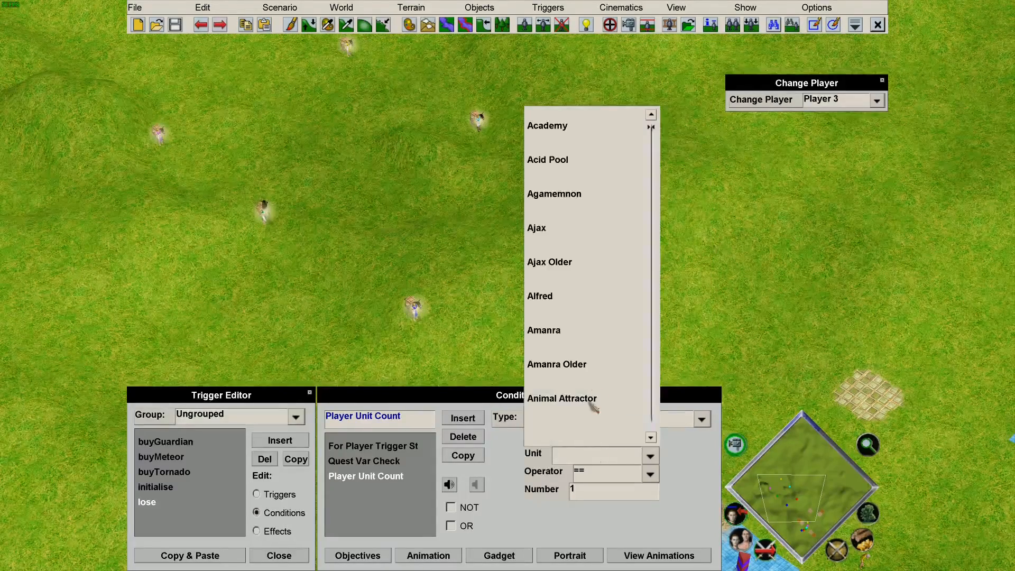
{"action": "scroll", "coordinate": [601, 327], "scroll_direction": "down", "scroll_amount": 20}
{"action": "left_click", "coordinate": [603, 261]}
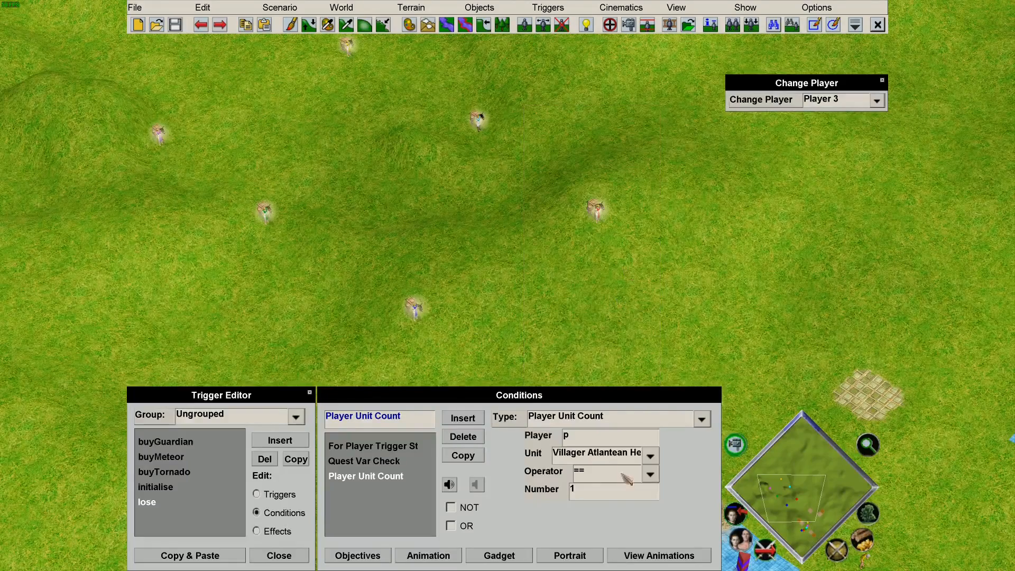
{"action": "left_click", "coordinate": [603, 478]}
{"action": "left_click", "coordinate": [547, 280]}
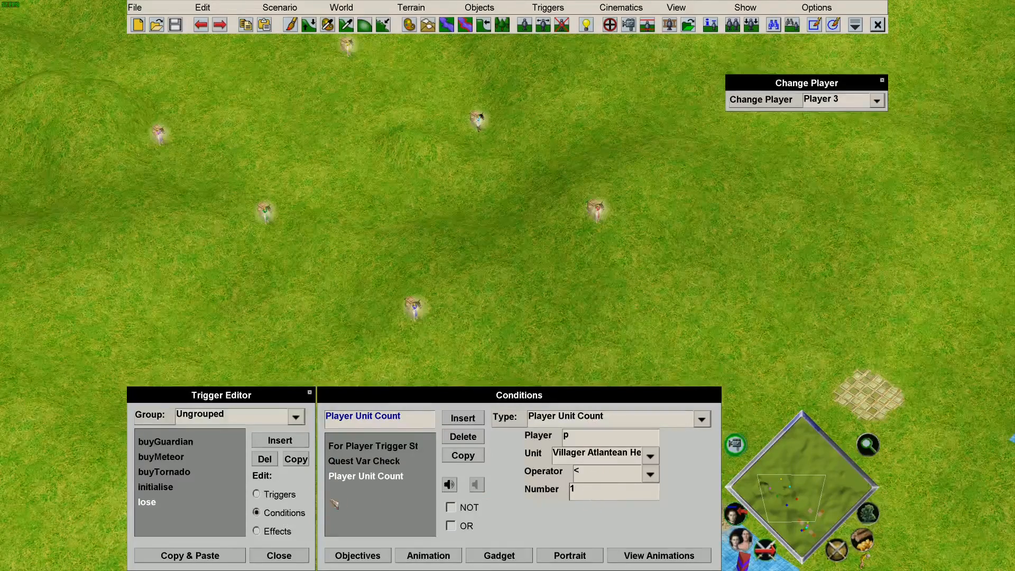
{"action": "left_click", "coordinate": [292, 531]}
Make the lose trigger's effect Set Player Defeated for player p.
{"action": "left_click", "coordinate": [586, 419]}
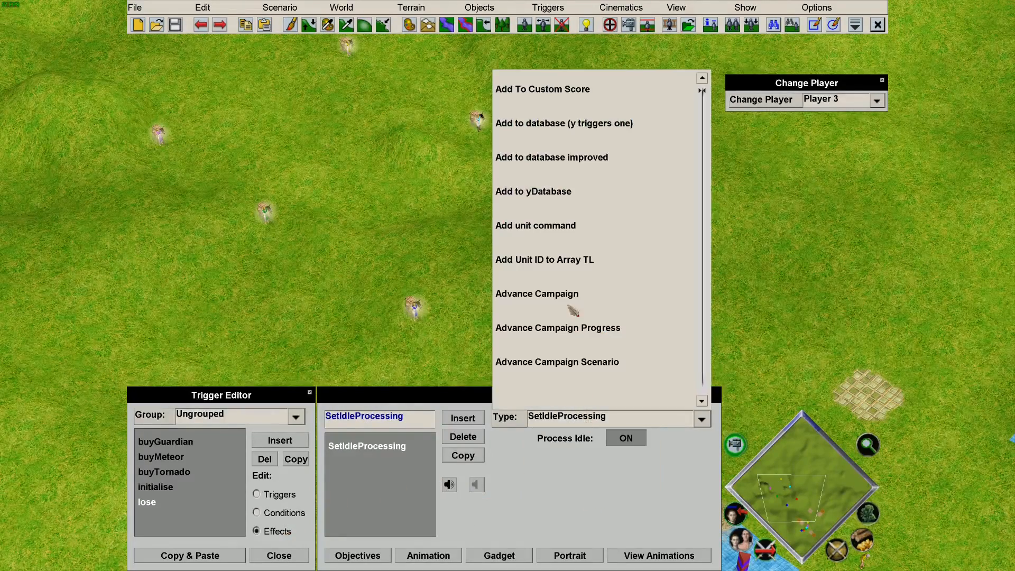
{"action": "key", "text": "s"}
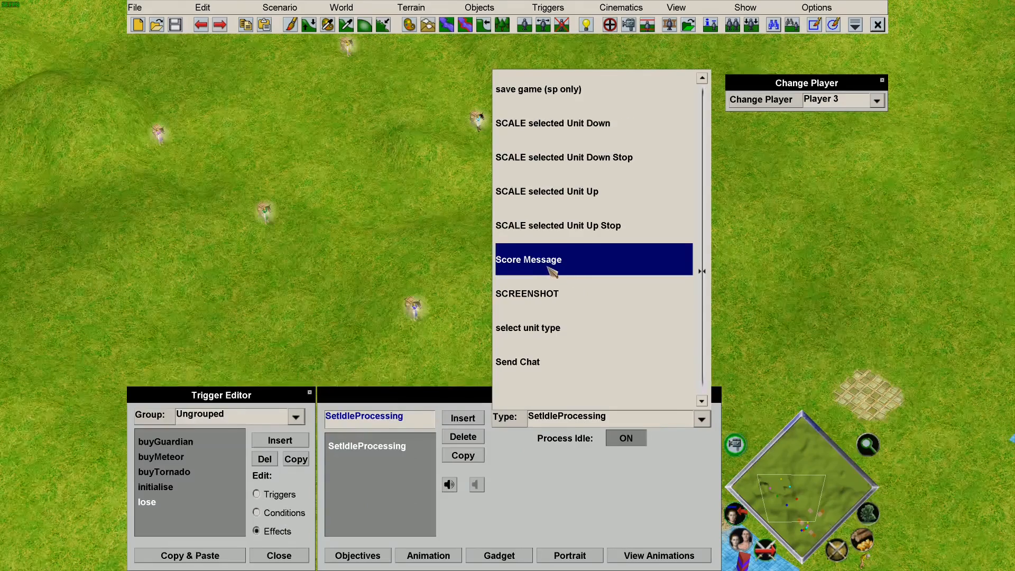
{"action": "scroll", "coordinate": [551, 271], "scroll_direction": "down", "scroll_amount": 8}
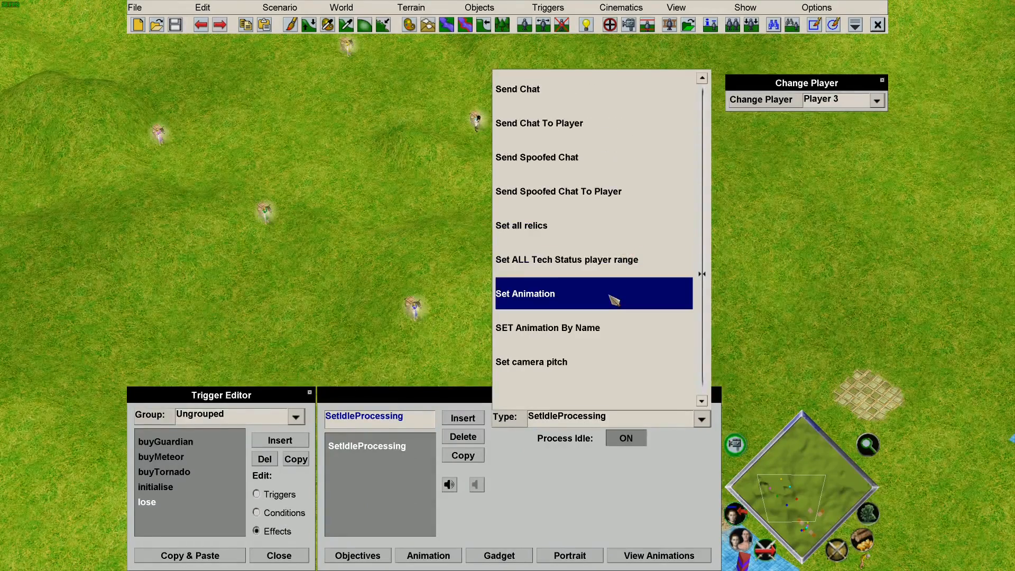
{"action": "scroll", "coordinate": [613, 300], "scroll_direction": "down", "scroll_amount": 9}
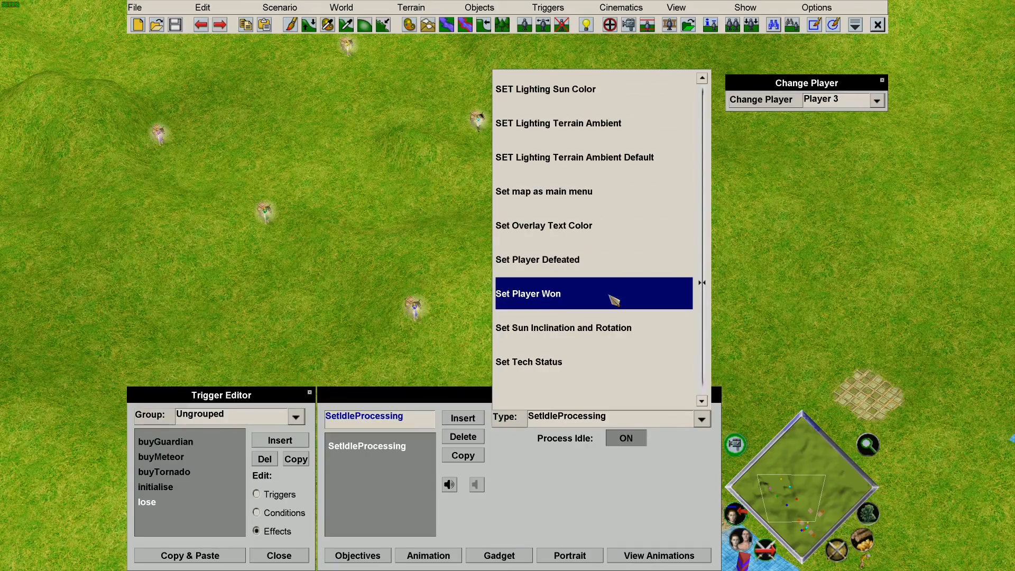
{"action": "left_click", "coordinate": [604, 265]}
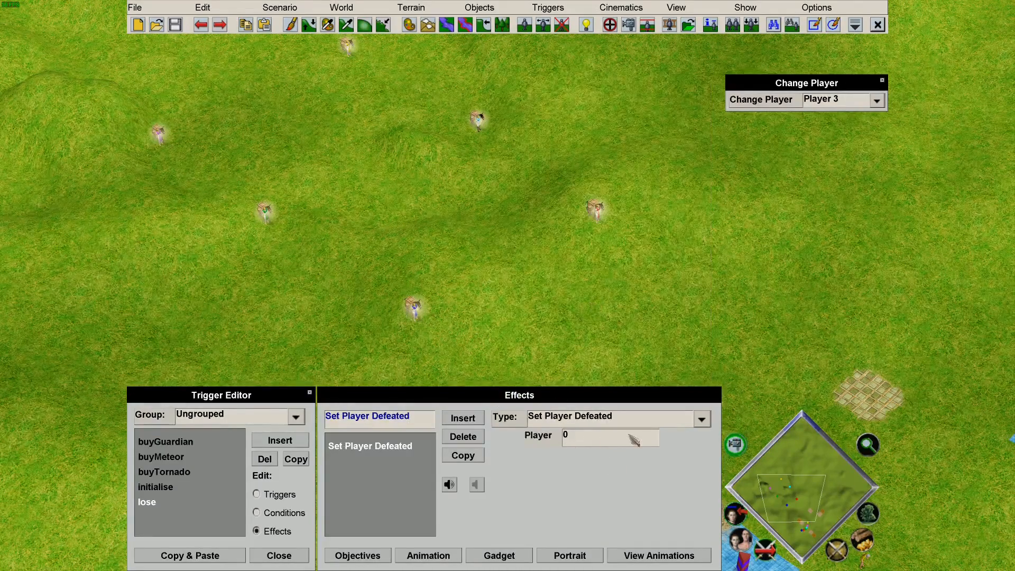
{"action": "left_click", "coordinate": [575, 434]}
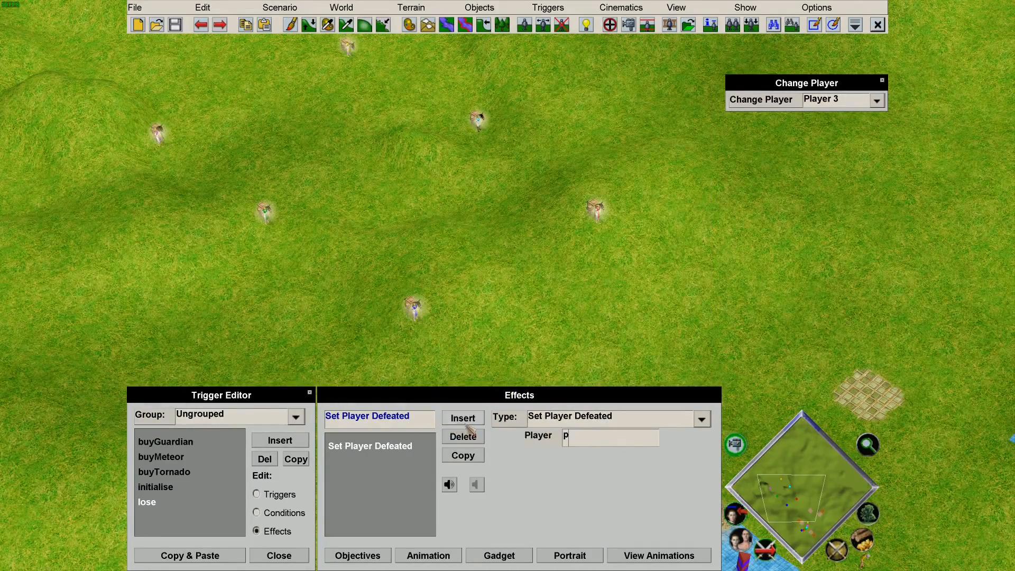
Insert a Sound Play Paused effect and browse for its sound file.
{"action": "left_click", "coordinate": [481, 420]}
{"action": "left_click", "coordinate": [574, 423]}
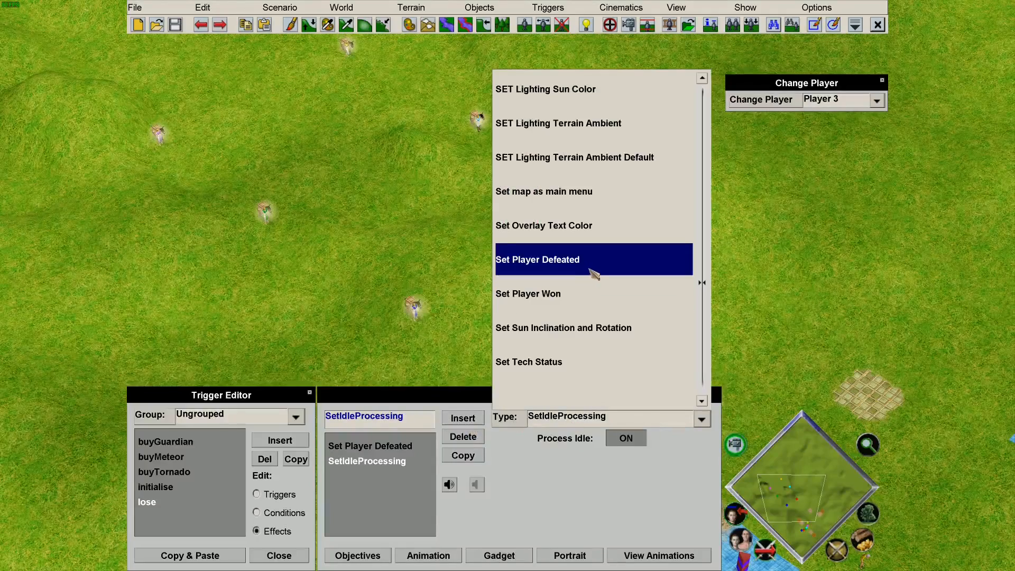
{"action": "scroll", "coordinate": [595, 264], "scroll_direction": "down", "scroll_amount": 3}
{"action": "scroll", "coordinate": [600, 258], "scroll_direction": "down", "scroll_amount": 10}
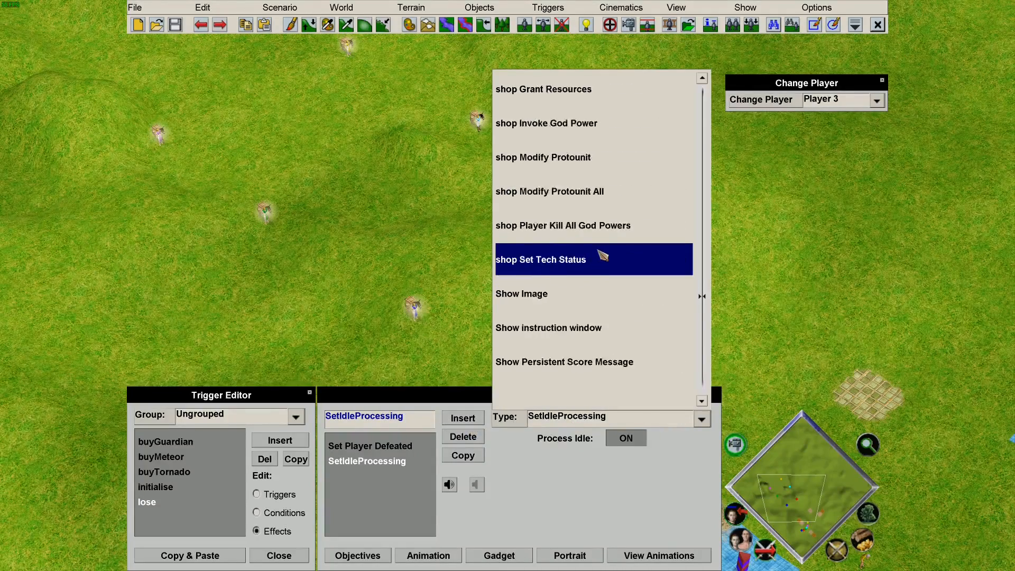
{"action": "scroll", "coordinate": [605, 261], "scroll_direction": "down", "scroll_amount": 1}
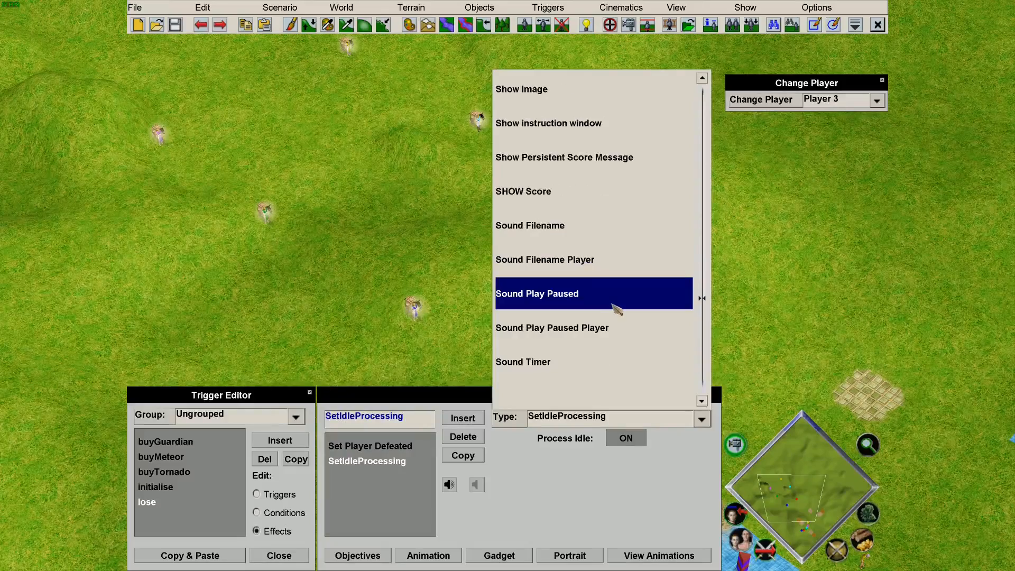
{"action": "left_click", "coordinate": [602, 292]}
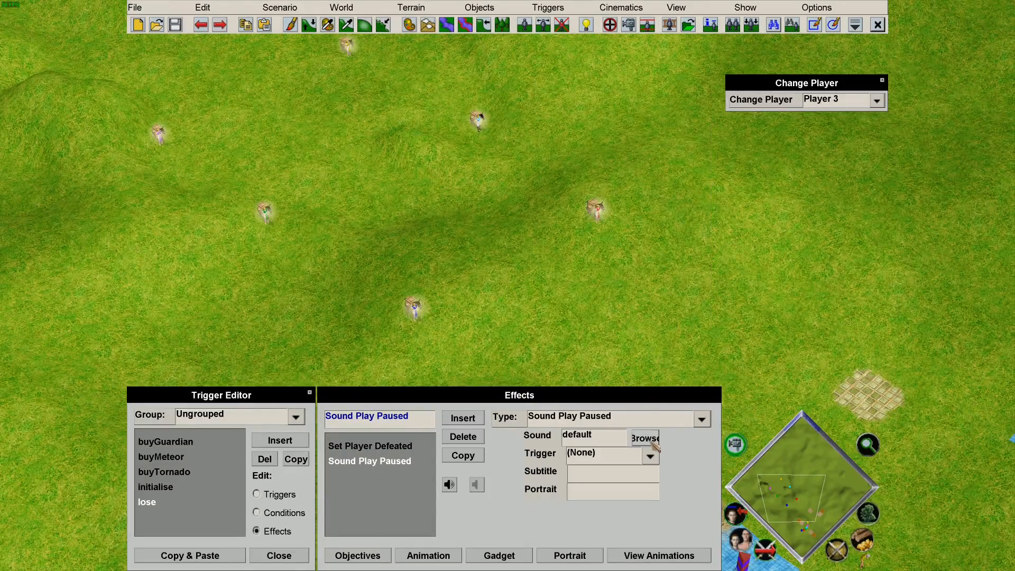
{"action": "left_click", "coordinate": [654, 444]}
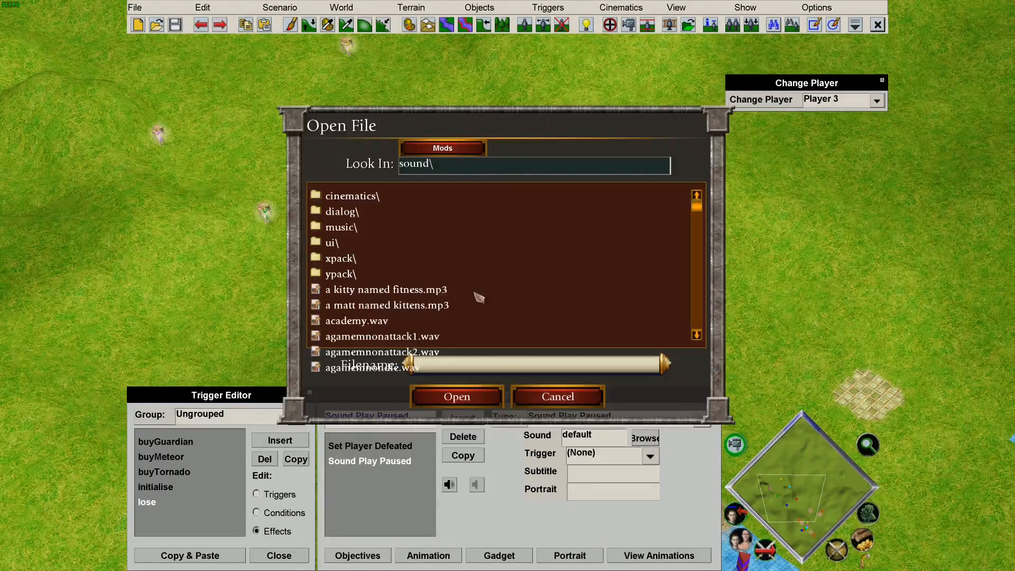
Choose xkri075.mp3 from sound\xpack\xdialog\ko as the paused sound.
{"action": "double_click", "coordinate": [339, 259]}
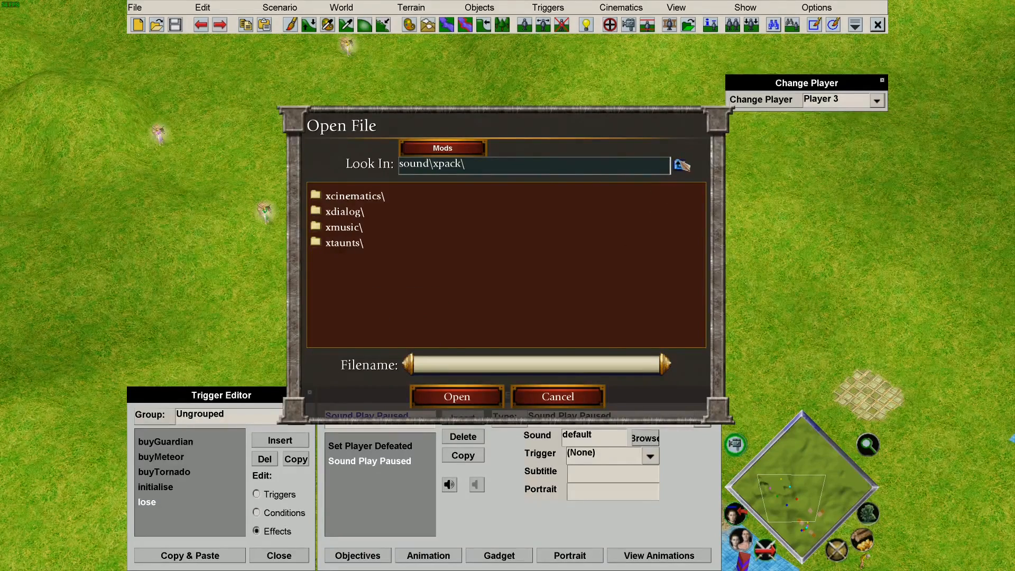
{"action": "double_click", "coordinate": [347, 212]}
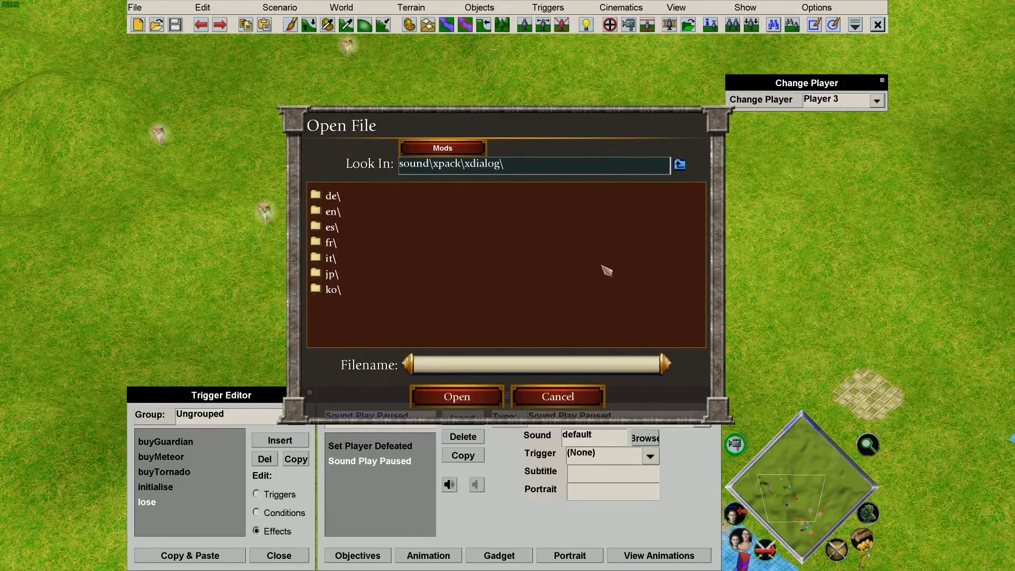
{"action": "left_click", "coordinate": [337, 292]}
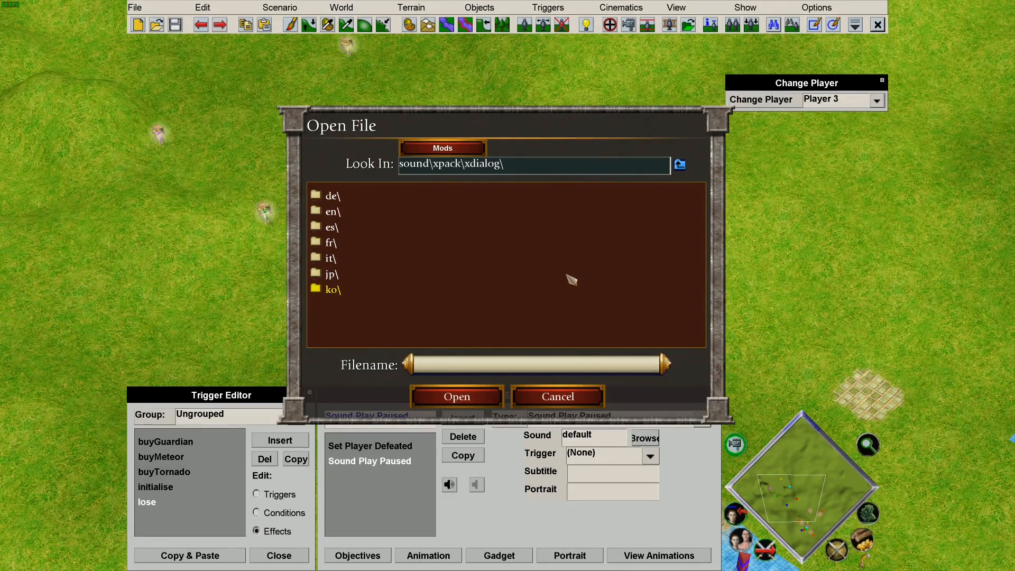
{"action": "double_click", "coordinate": [327, 289]}
{"action": "left_click_drag", "start_coordinate": [694, 204], "coordinate": [695, 317]}
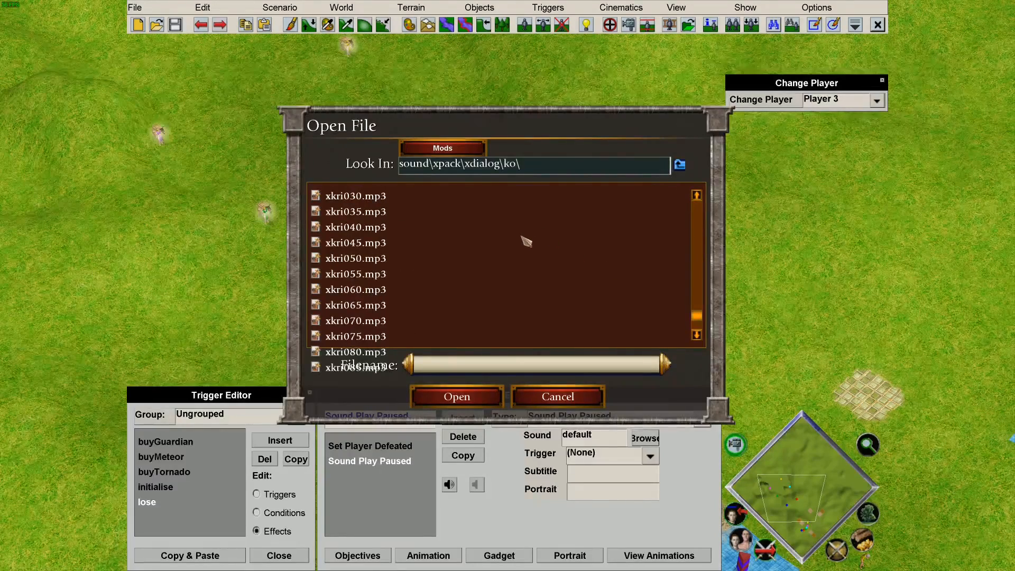
{"action": "left_click", "coordinate": [366, 337]}
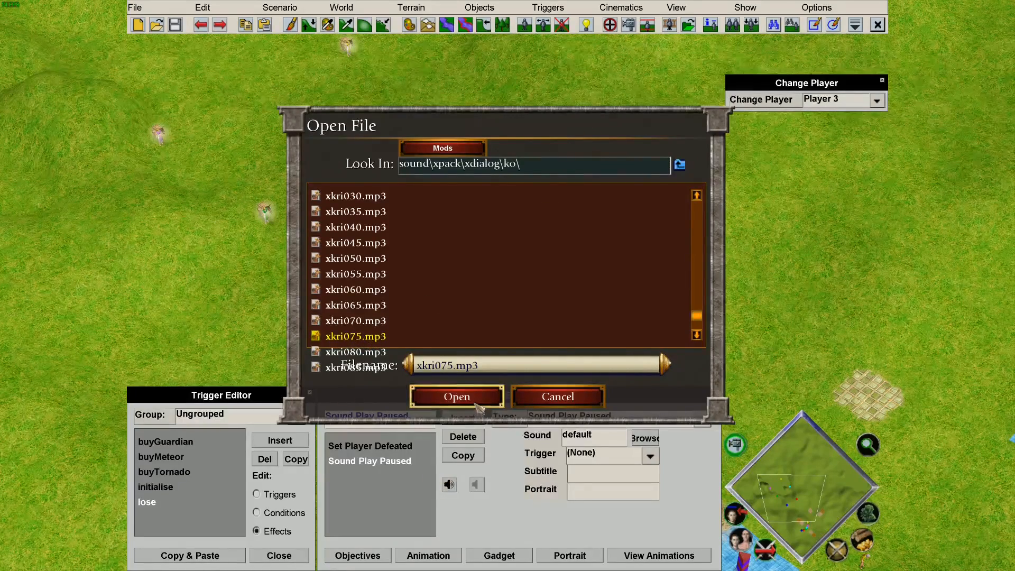
{"action": "left_click", "coordinate": [457, 397]}
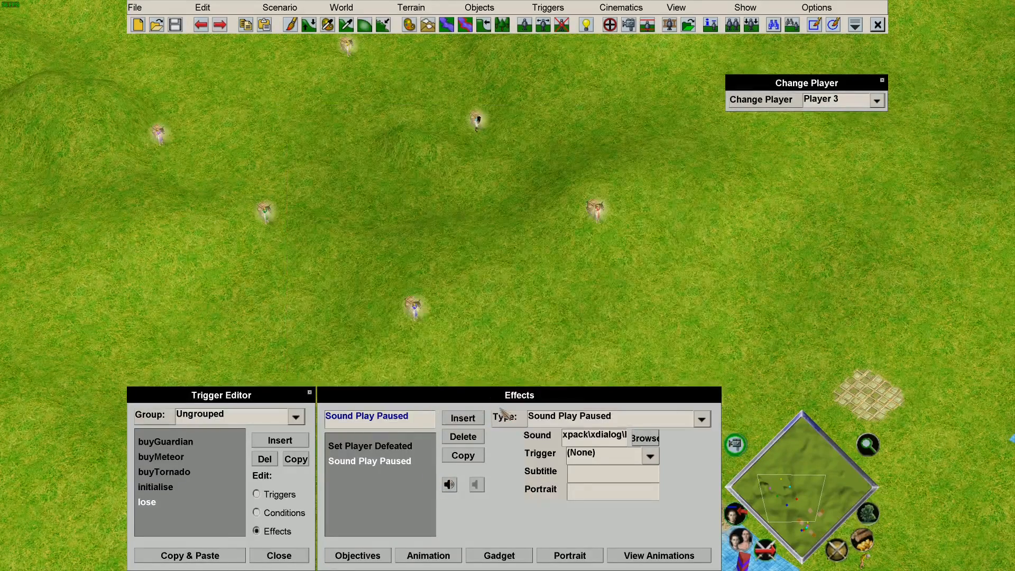
Add an Overlay Text effect reading 'Player "+p+" has been defeated!' with a 5.0 fade duration.
{"action": "left_click", "coordinate": [405, 448]}
{"action": "left_click", "coordinate": [397, 466]}
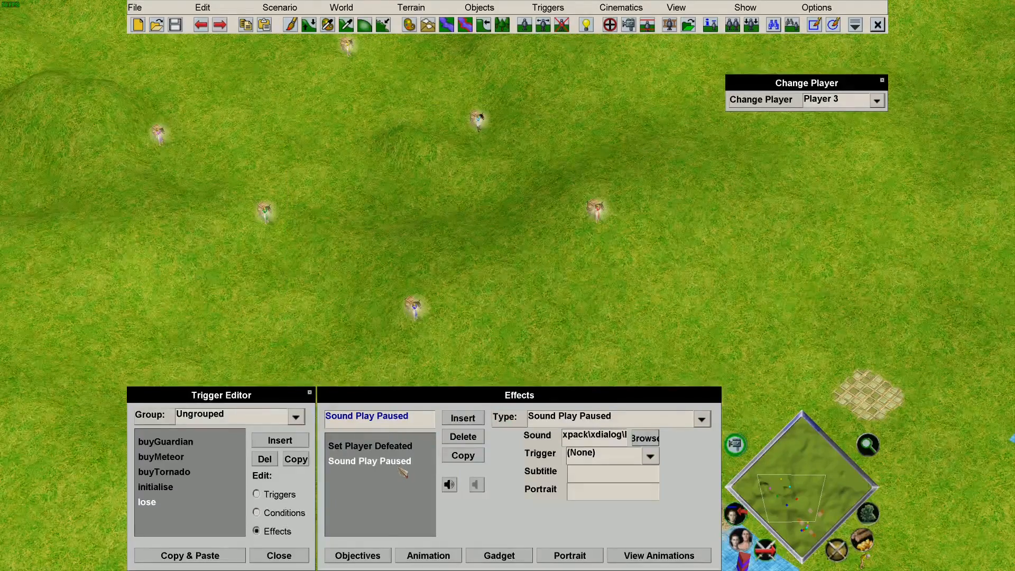
{"action": "left_click", "coordinate": [463, 418]}
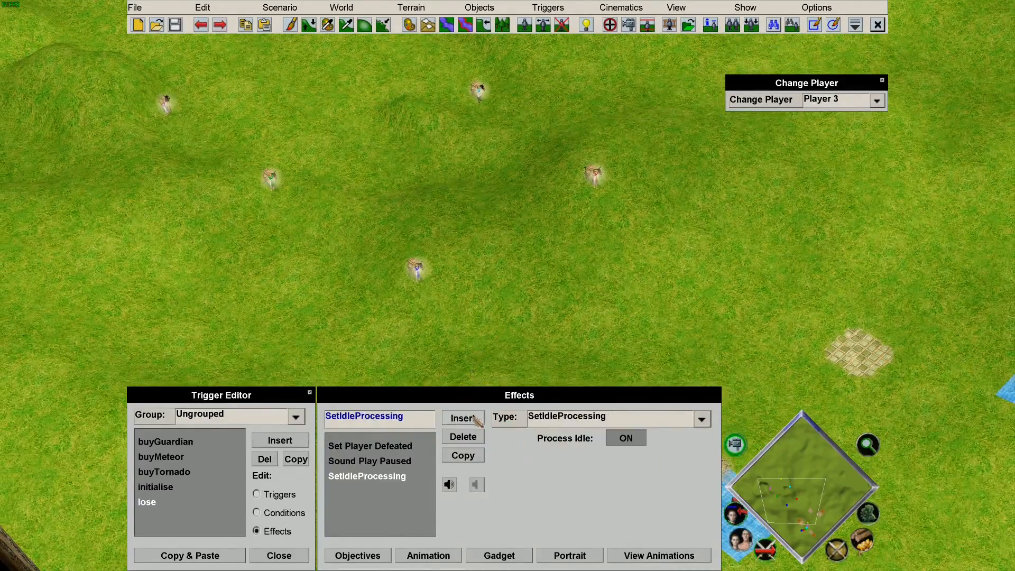
{"action": "left_click", "coordinate": [601, 426]}
{"action": "scroll", "coordinate": [619, 269], "scroll_direction": "up", "scroll_amount": 5}
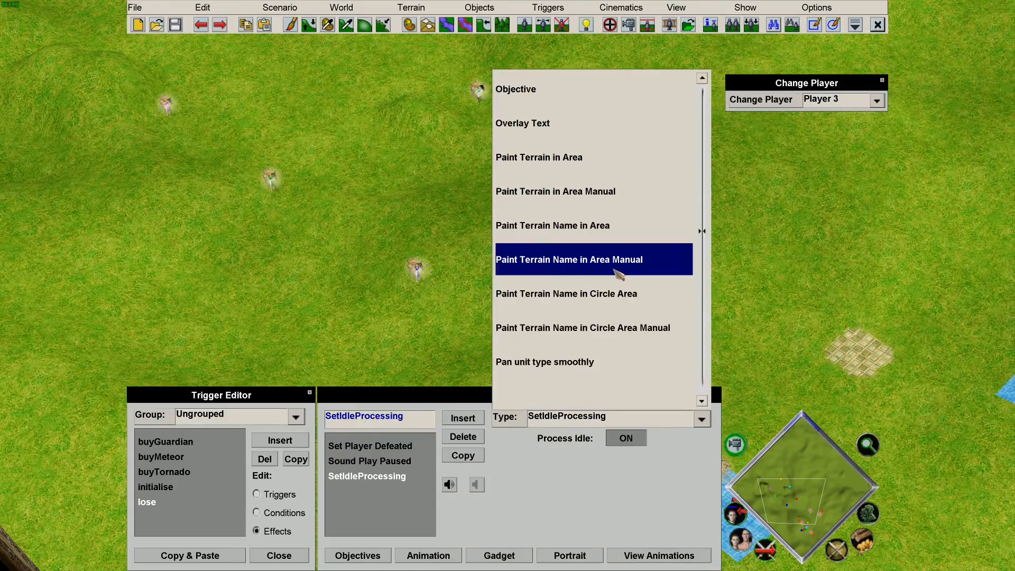
{"action": "left_click", "coordinate": [593, 127]}
{"action": "left_click_drag", "start_coordinate": [618, 440], "coordinate": [532, 440]}
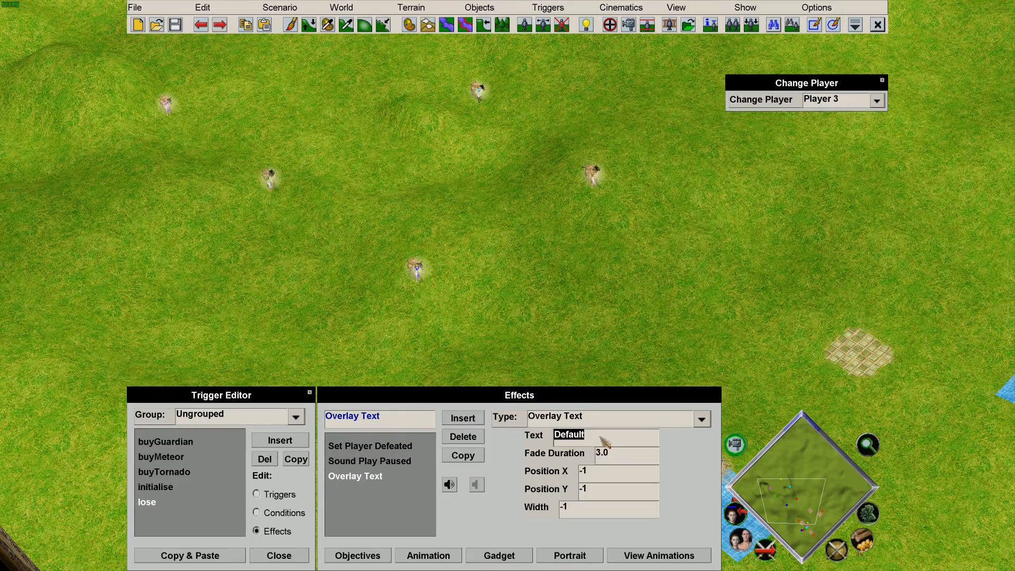
{"action": "type", "text": "Player \""}
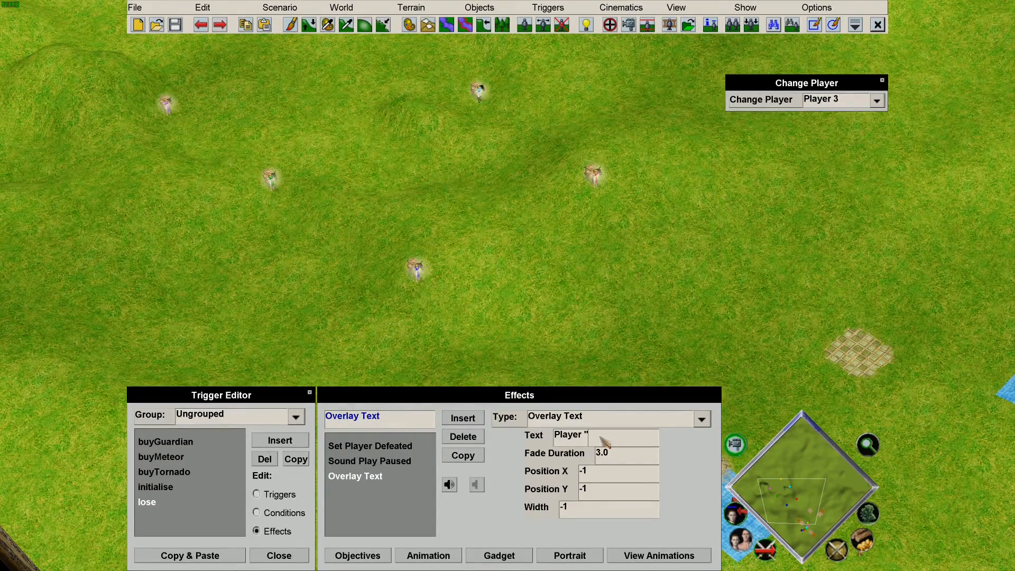
{"action": "type", "text": "+p+\""}
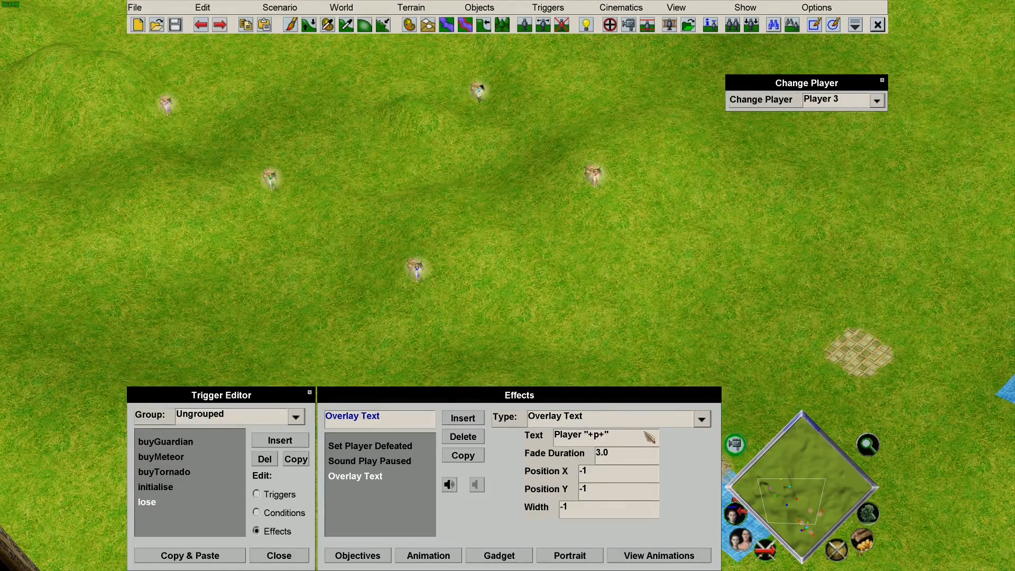
{"action": "type", "text": " has been defeated!"}
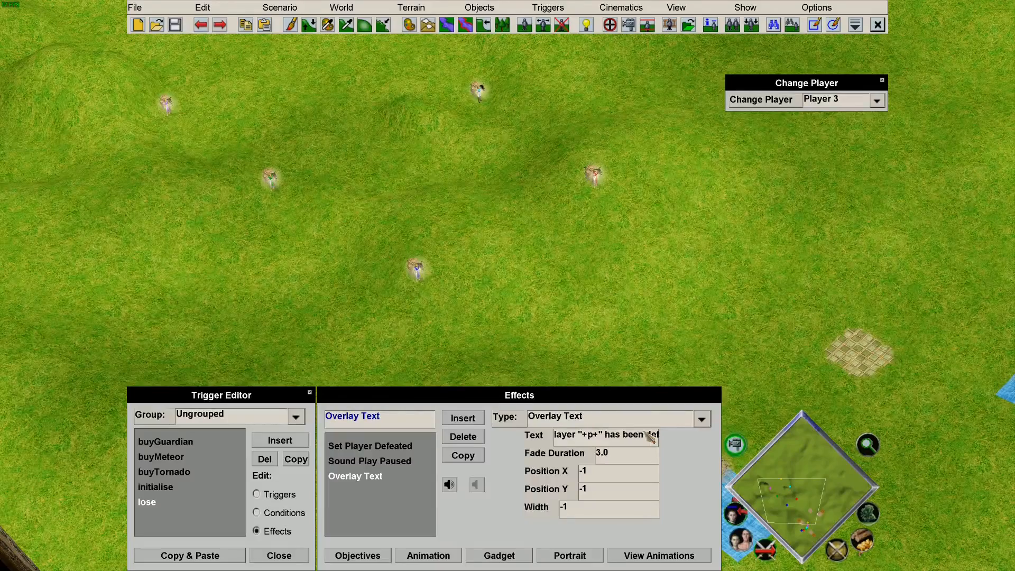
{"action": "left_click", "coordinate": [602, 456]}
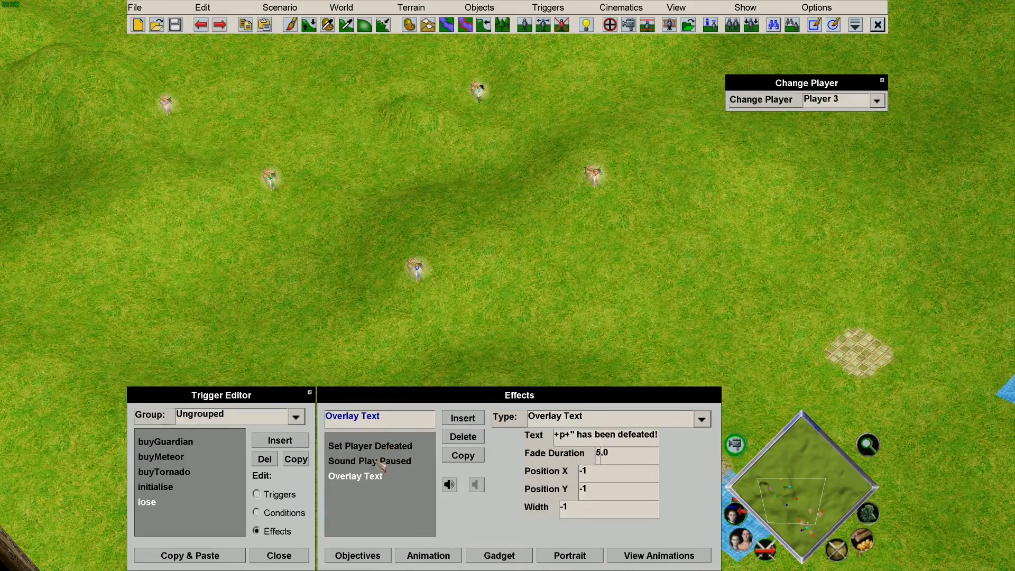
Close the player loop with a For Player Trigger End effect and open the playtest settings.
{"action": "left_click", "coordinate": [465, 420]}
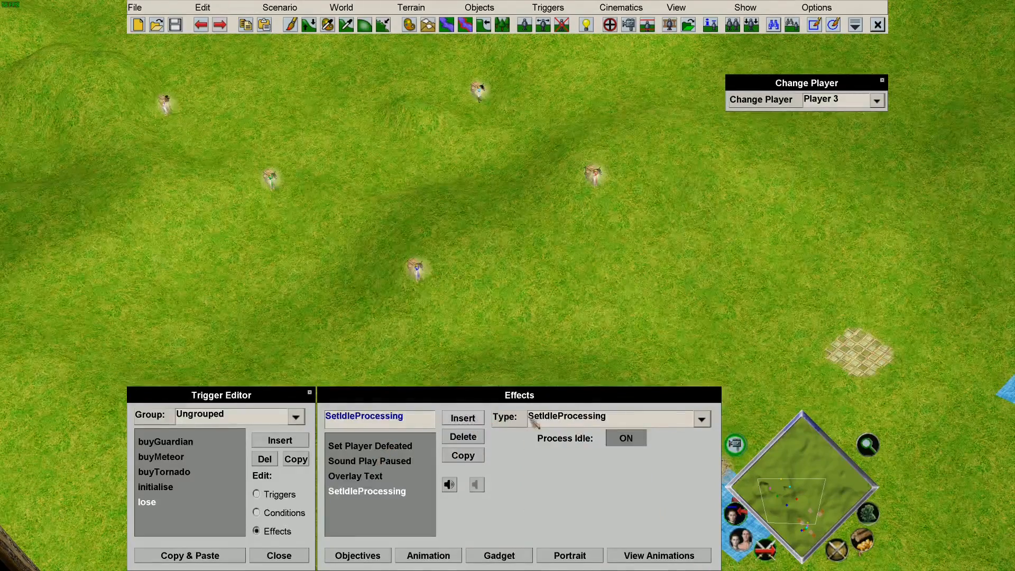
{"action": "left_click", "coordinate": [590, 422]}
{"action": "scroll", "coordinate": [586, 262], "scroll_direction": "up", "scroll_amount": 10}
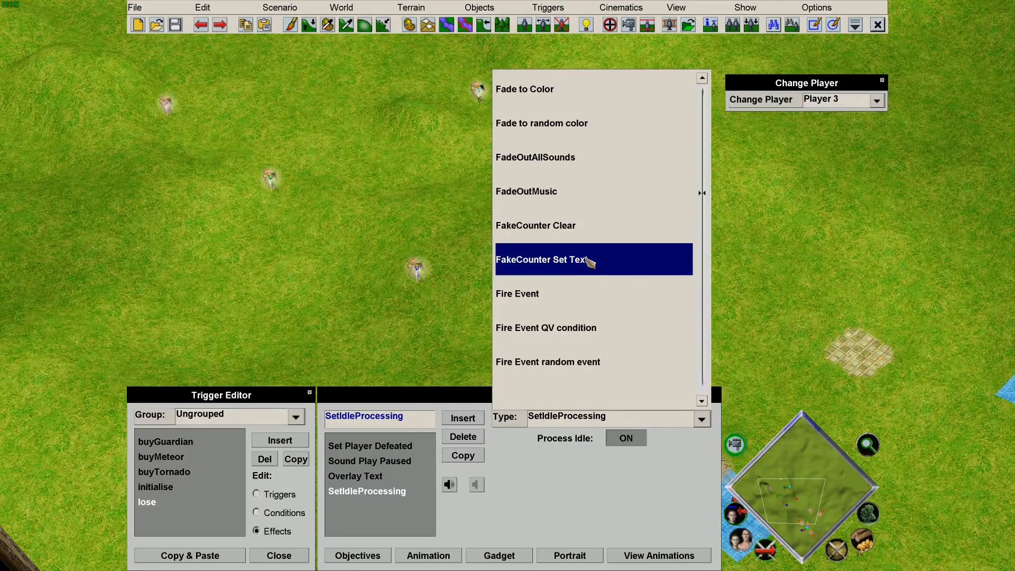
{"action": "scroll", "coordinate": [587, 261], "scroll_direction": "down", "scroll_amount": 6}
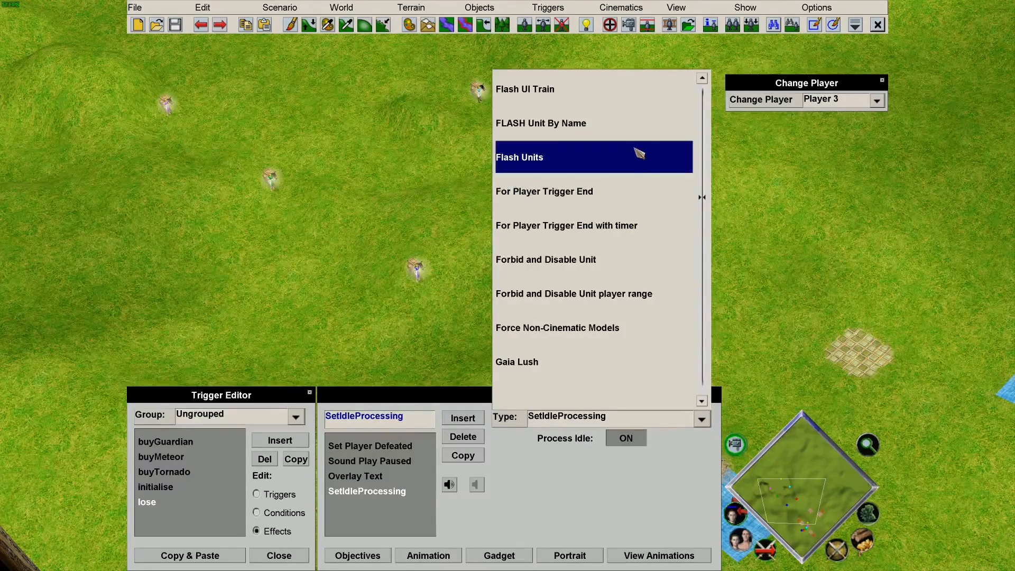
{"action": "left_click", "coordinate": [632, 203]}
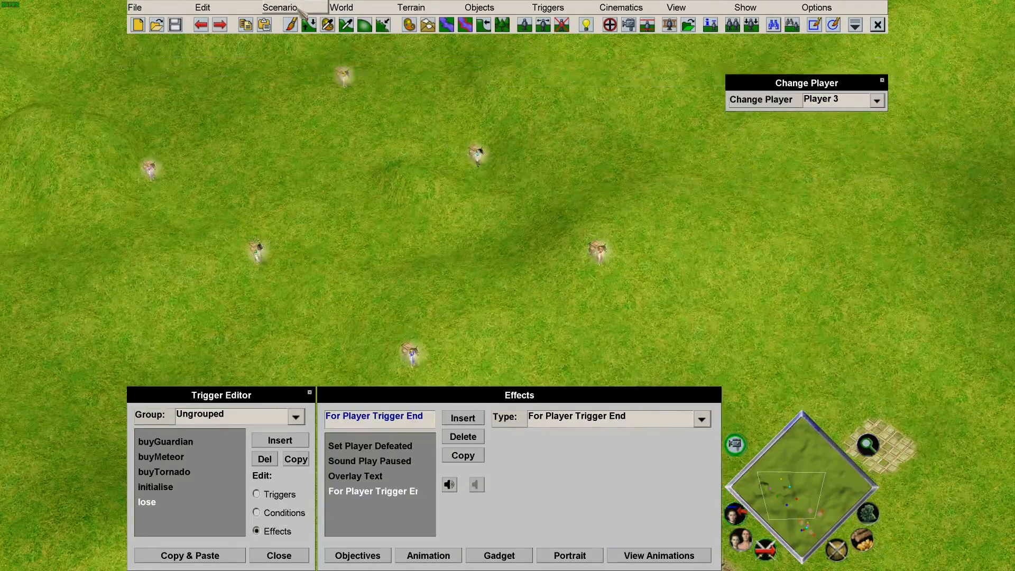
{"action": "left_click", "coordinate": [299, 9]}
{"action": "left_click", "coordinate": [312, 74]}
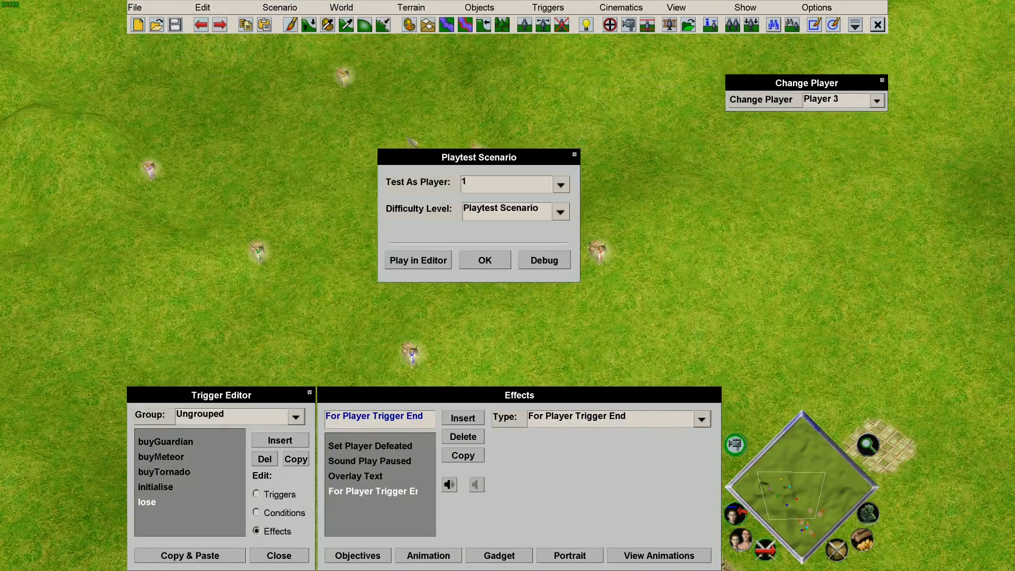
Run a debug playtest until 'You have been defeated.' appears, then quit to the editor.
{"action": "left_click", "coordinate": [552, 264]}
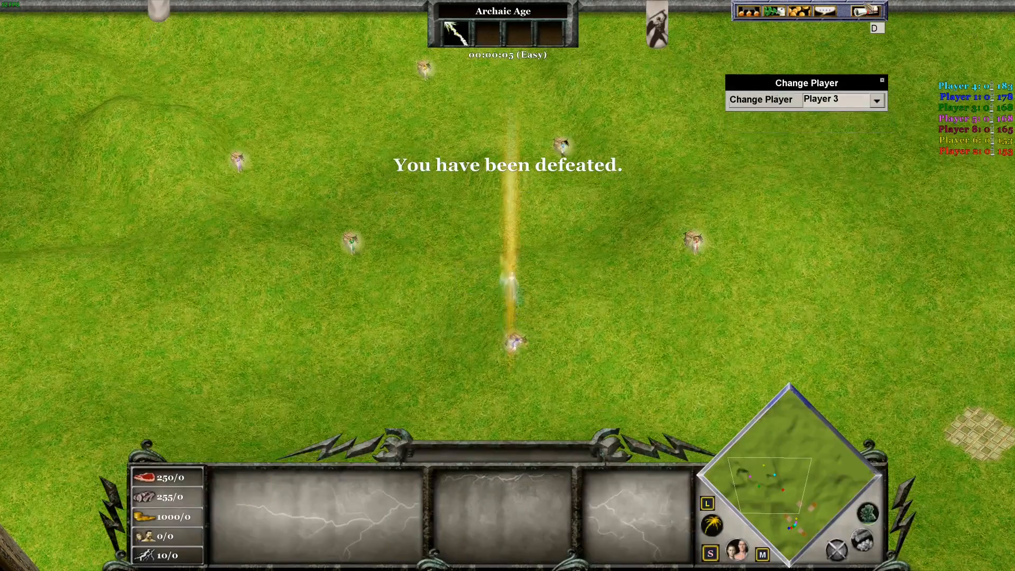
{"action": "left_click", "coordinate": [516, 209]}
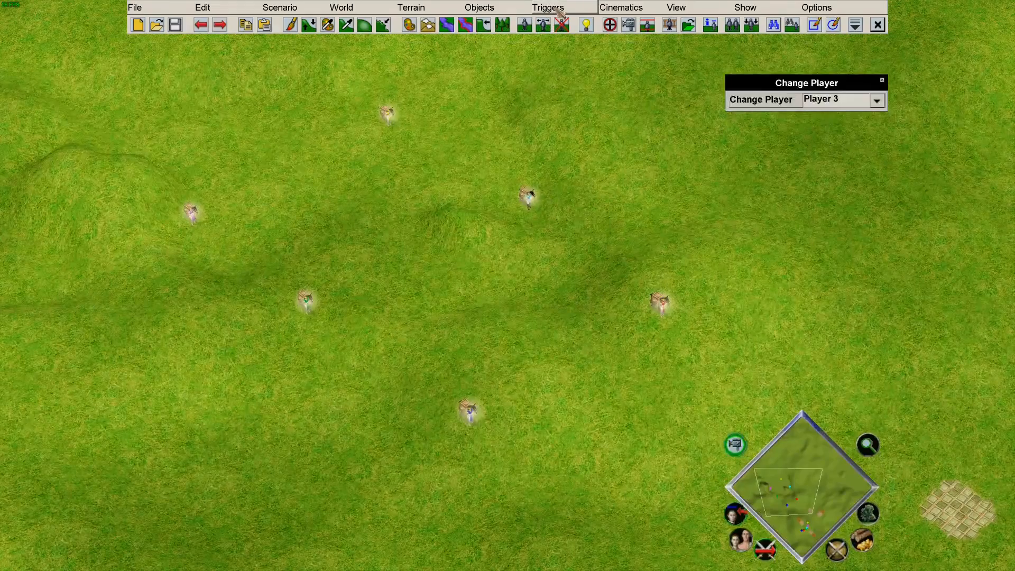
Open the Trigger Editor and select the 'lose' trigger.
{"action": "left_click", "coordinate": [556, 8]}
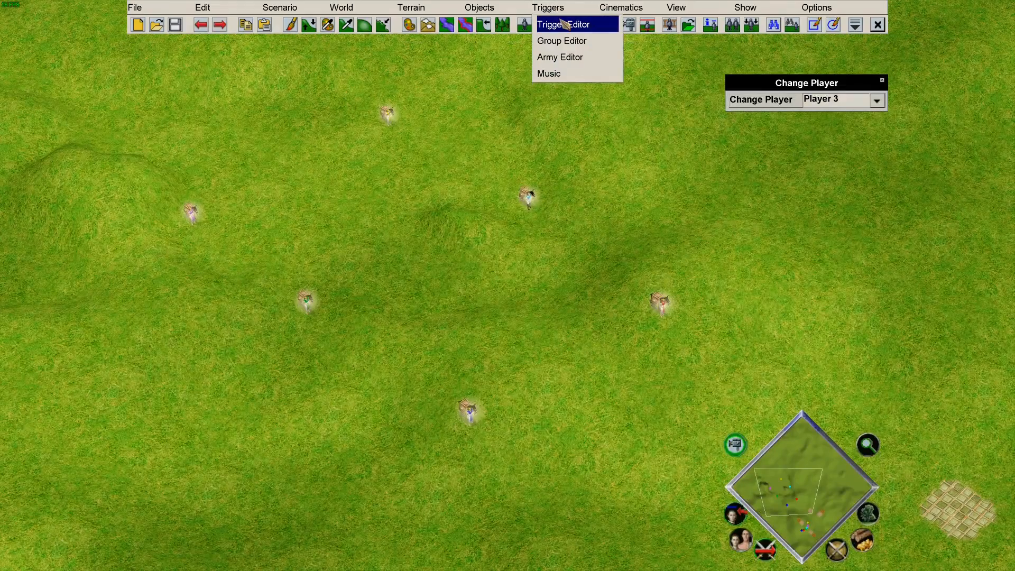
{"action": "left_click", "coordinate": [565, 25]}
{"action": "left_click", "coordinate": [151, 502]}
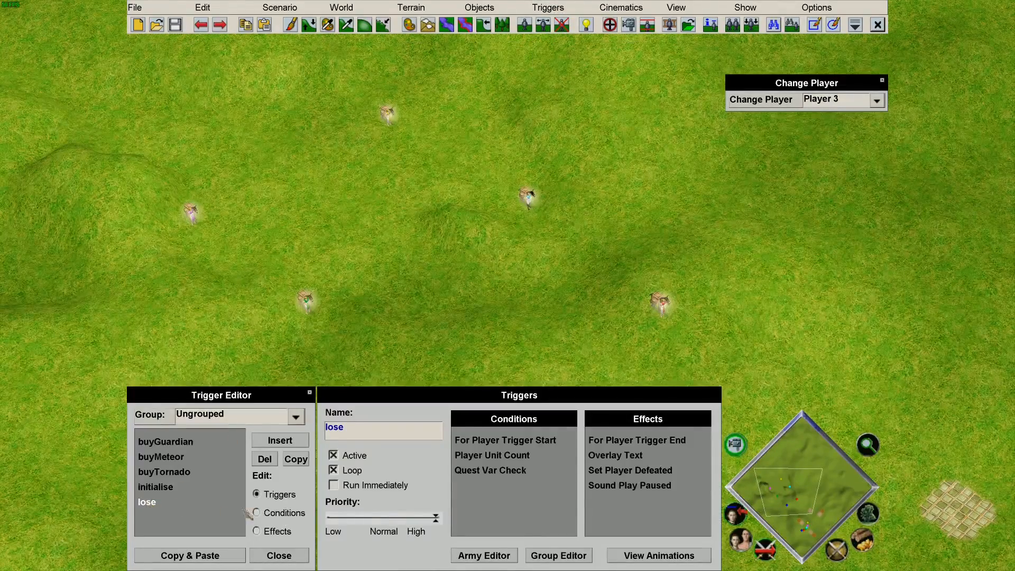
Review the lose trigger's Quest Var Check condition and its four effects.
{"action": "left_click", "coordinate": [258, 512]}
{"action": "left_click", "coordinate": [257, 531]}
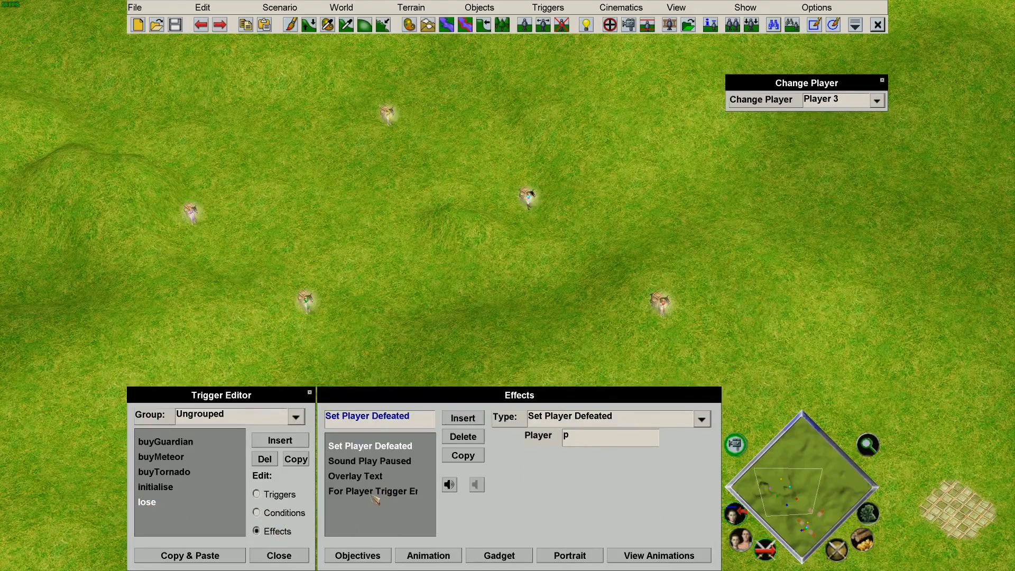
{"action": "left_click", "coordinate": [288, 514]}
{"action": "left_click", "coordinate": [386, 461]}
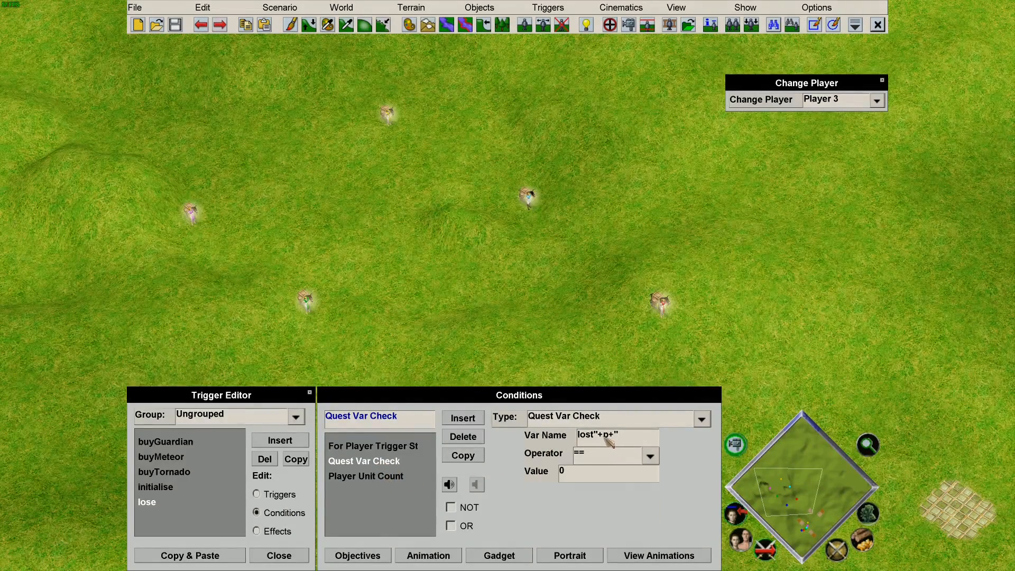
{"action": "left_click", "coordinate": [257, 531]}
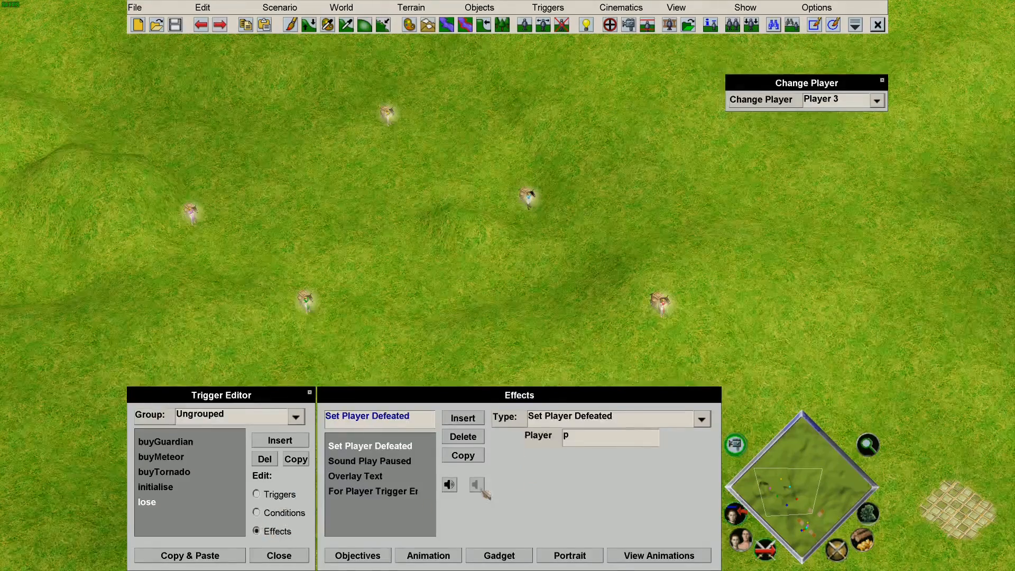
Add a Quest Var Set effect setting lost"+p+" to 1 in the lose trigger.
{"action": "left_click", "coordinate": [463, 418]}
{"action": "left_click", "coordinate": [598, 423]}
{"action": "scroll", "coordinate": [584, 290], "scroll_direction": "down", "scroll_amount": 10}
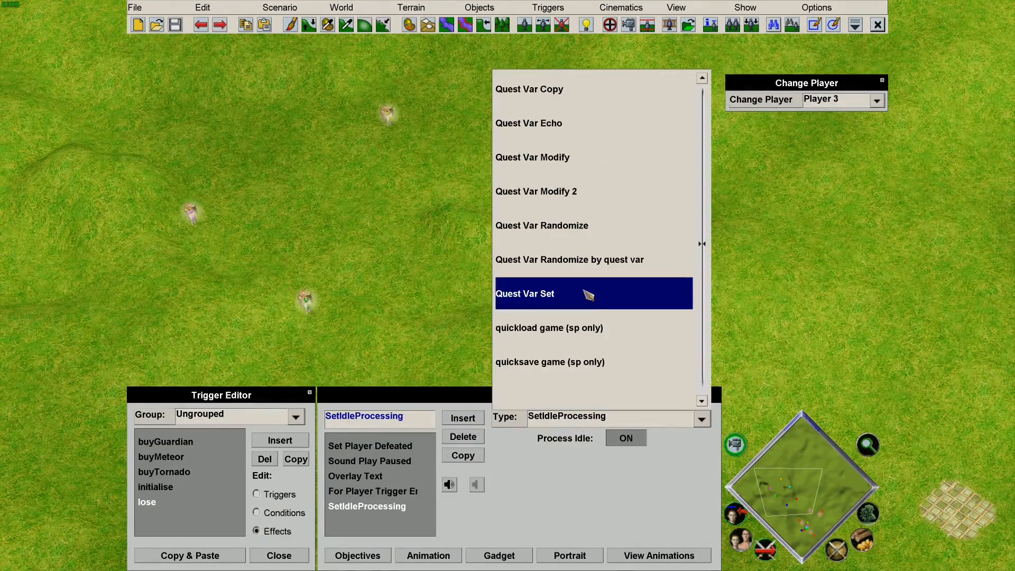
{"action": "left_click", "coordinate": [596, 293]}
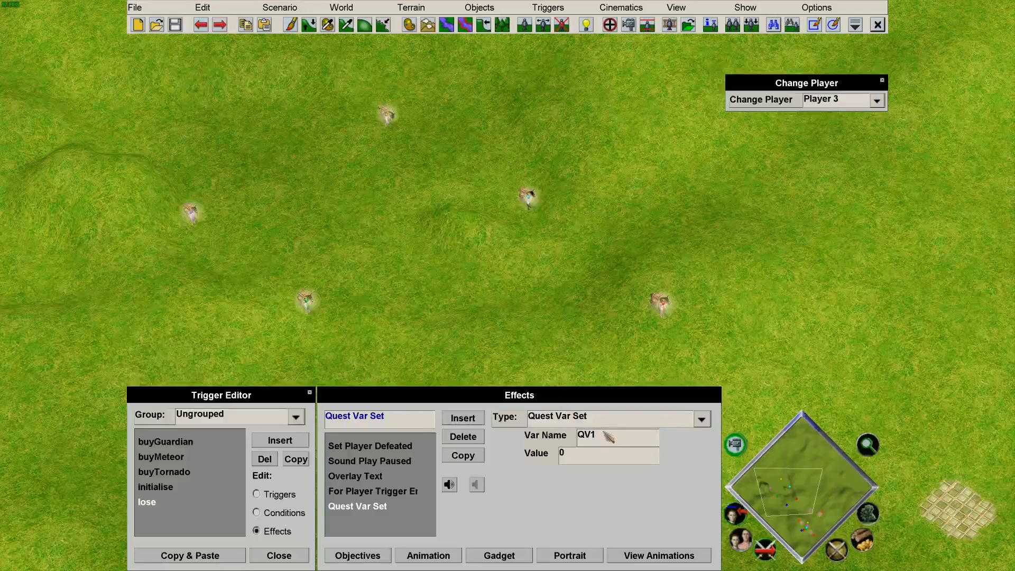
{"action": "left_click", "coordinate": [613, 439]}
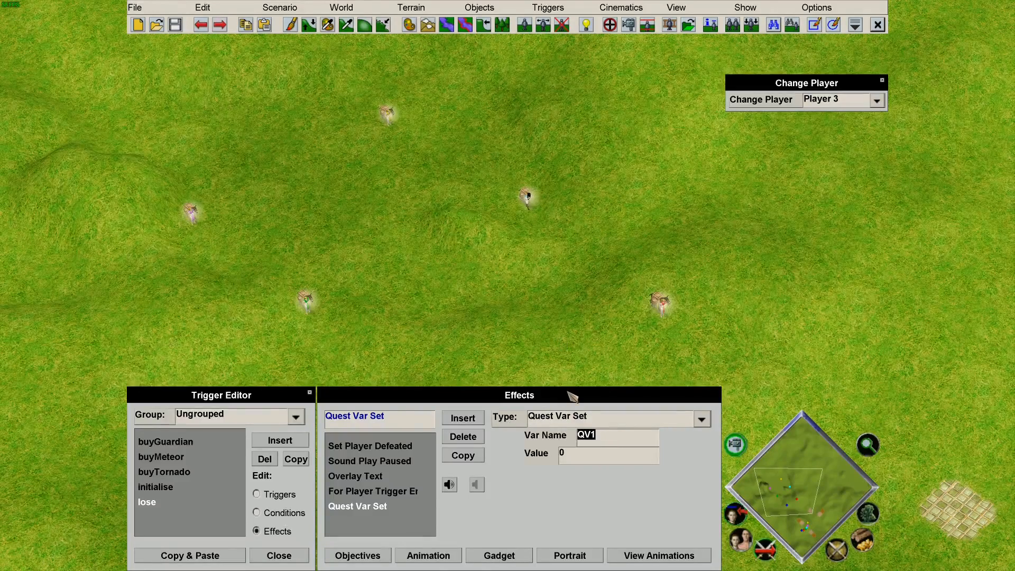
{"action": "key", "text": "BackSpace"}
{"action": "type", "text": "lose"}
{"action": "key", "text": "BackSpace"}
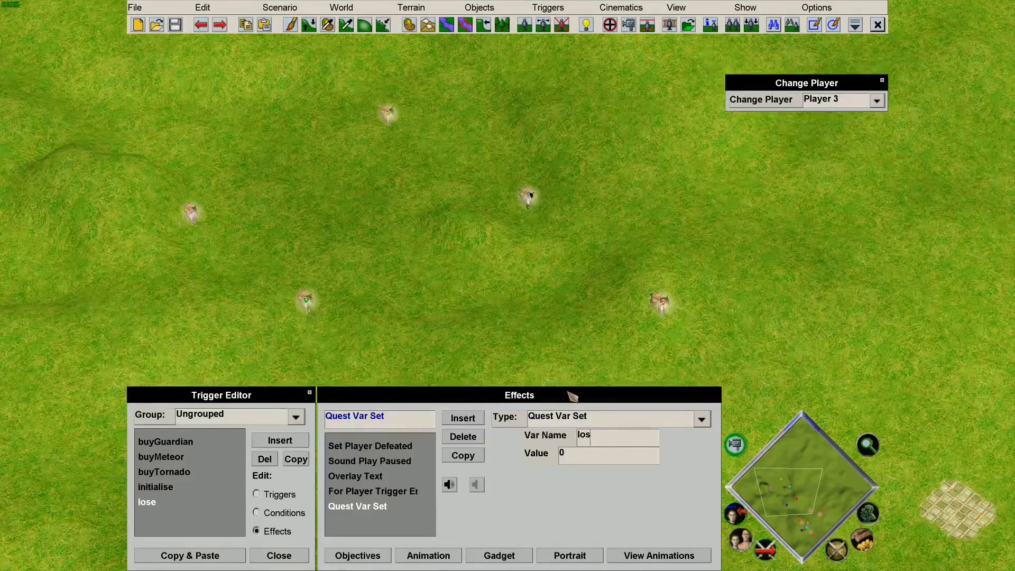
{"action": "type", "text": "t\"+p+\""}
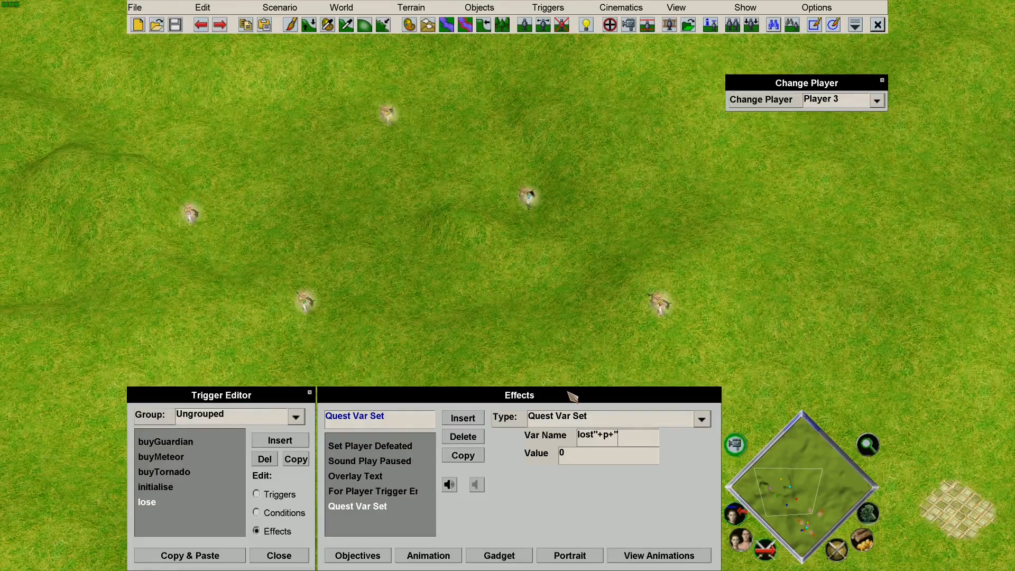
{"action": "left_click", "coordinate": [601, 455]}
{"action": "type", "text": "1"}
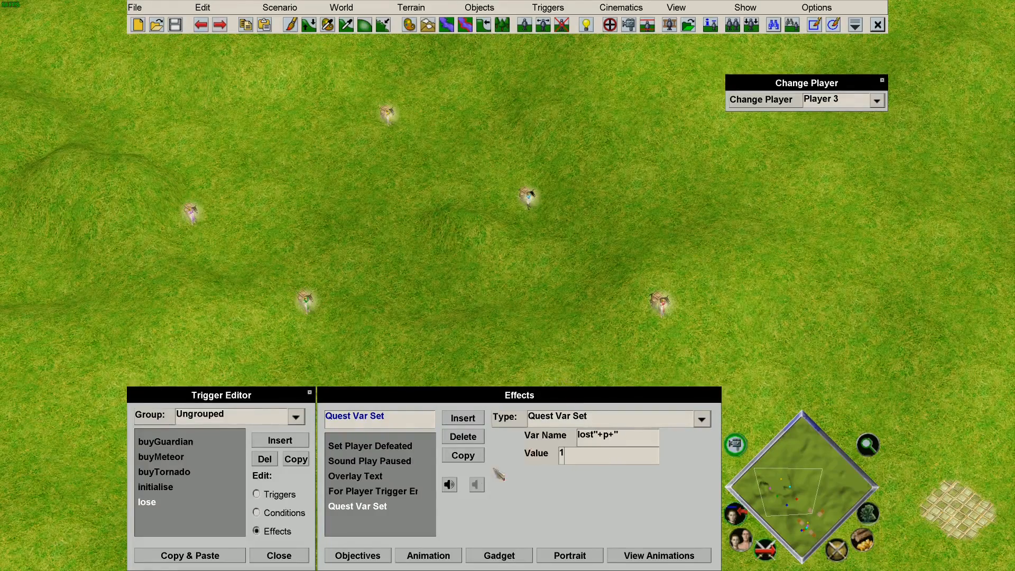
Move For Player Trigger End after the new effect by duplicating it and deleting the original.
{"action": "left_click", "coordinate": [411, 492]}
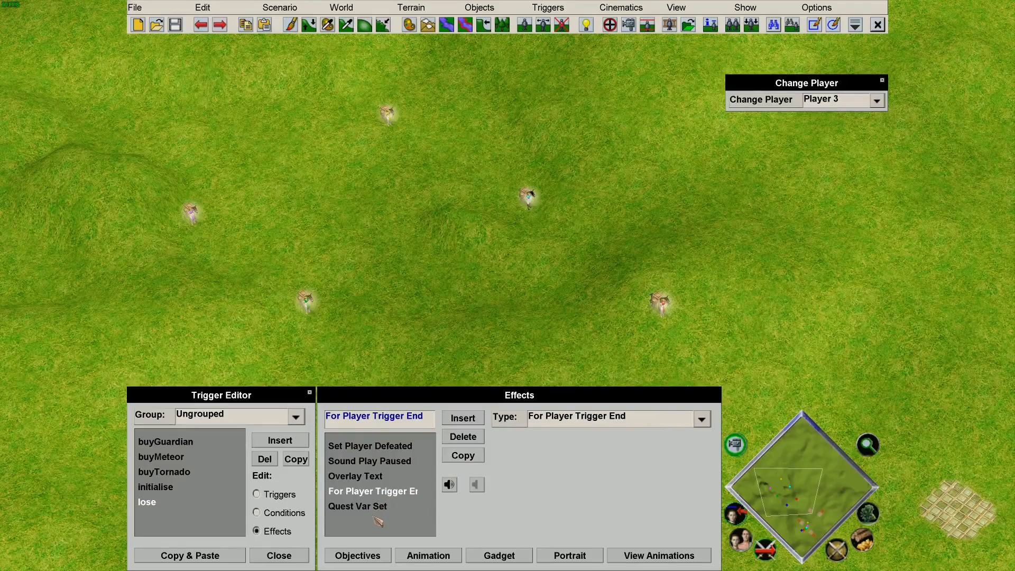
{"action": "left_click", "coordinate": [463, 456]}
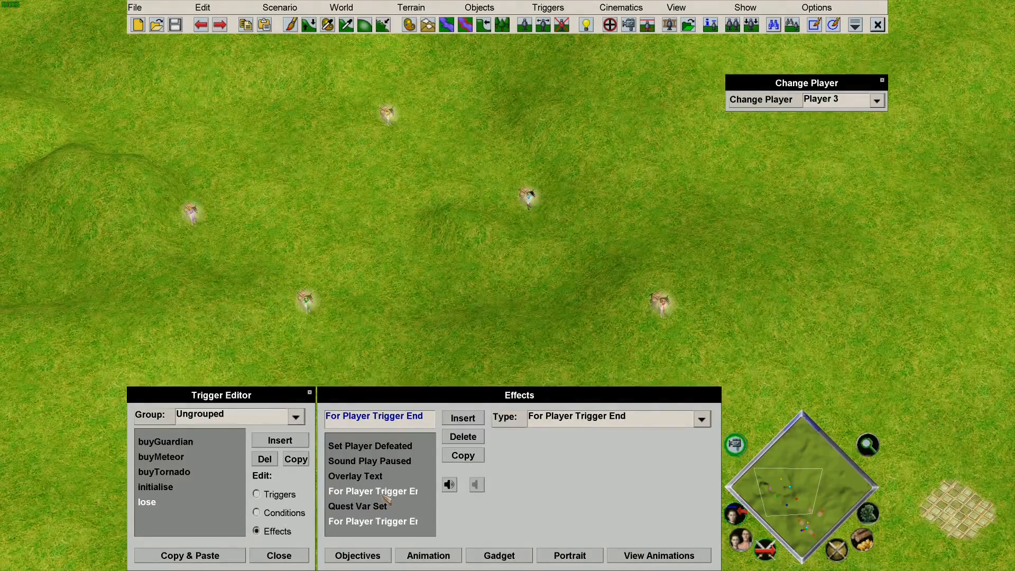
{"action": "left_click", "coordinate": [462, 437]}
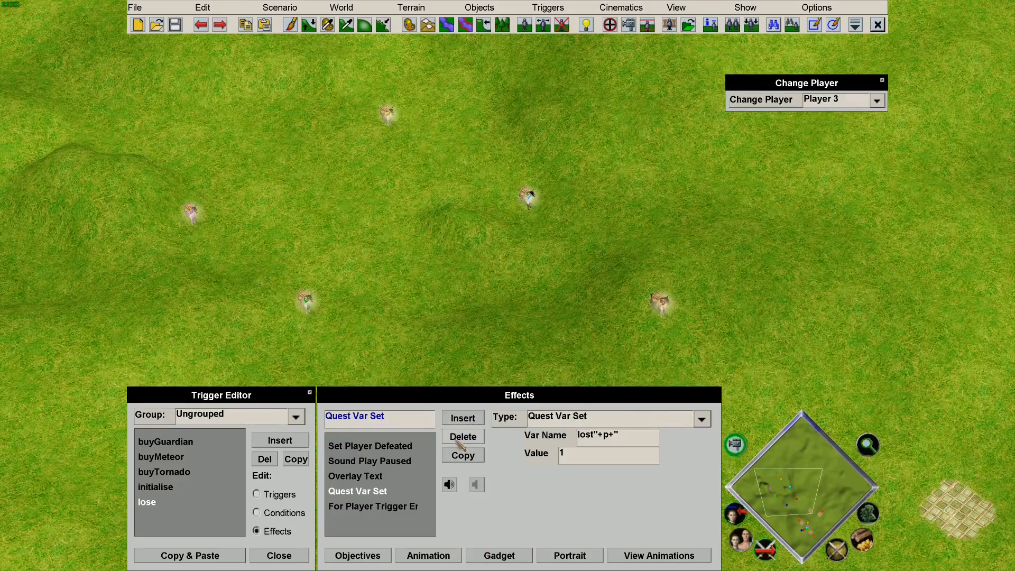
{"action": "left_click", "coordinate": [269, 514]}
{"action": "left_click", "coordinate": [264, 530]}
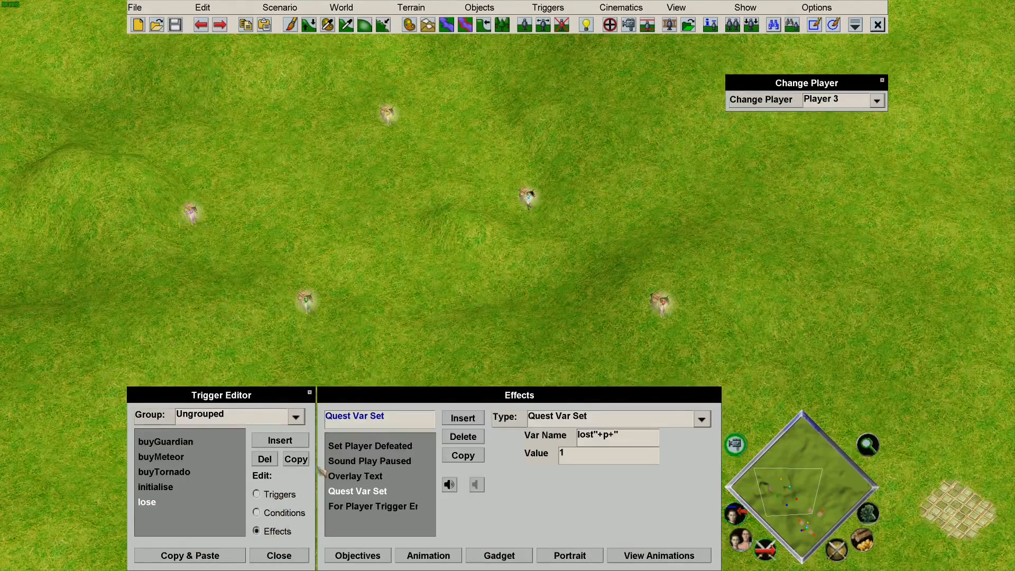
{"action": "left_click", "coordinate": [280, 7]}
Launch a playtest of the scenario with Debug enabled.
{"action": "left_click", "coordinate": [272, 73]}
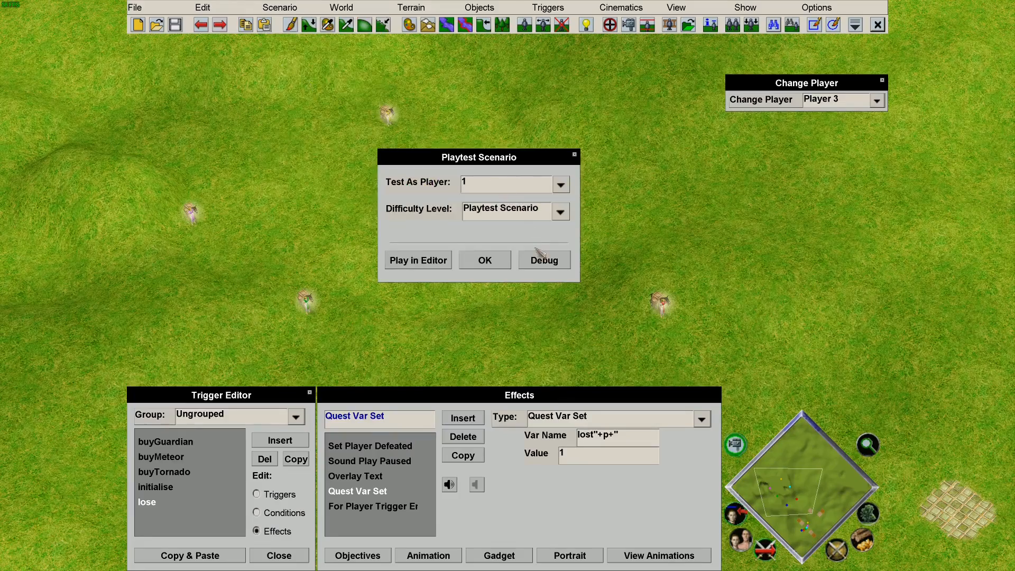
{"action": "left_click", "coordinate": [564, 264]}
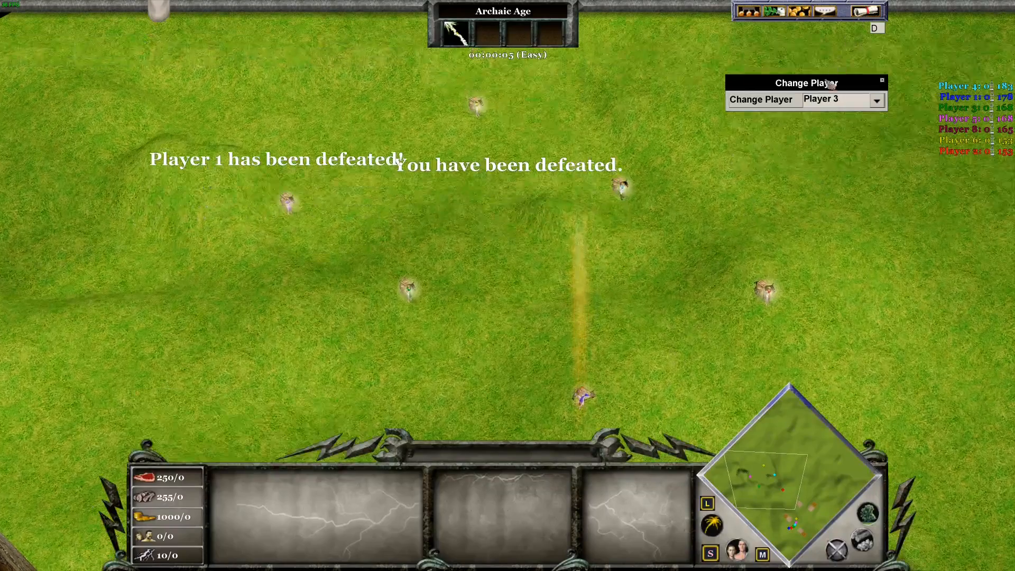
Take control of Player 3, select a citizen, and bring up the in-game menu.
{"action": "left_click", "coordinate": [832, 101]}
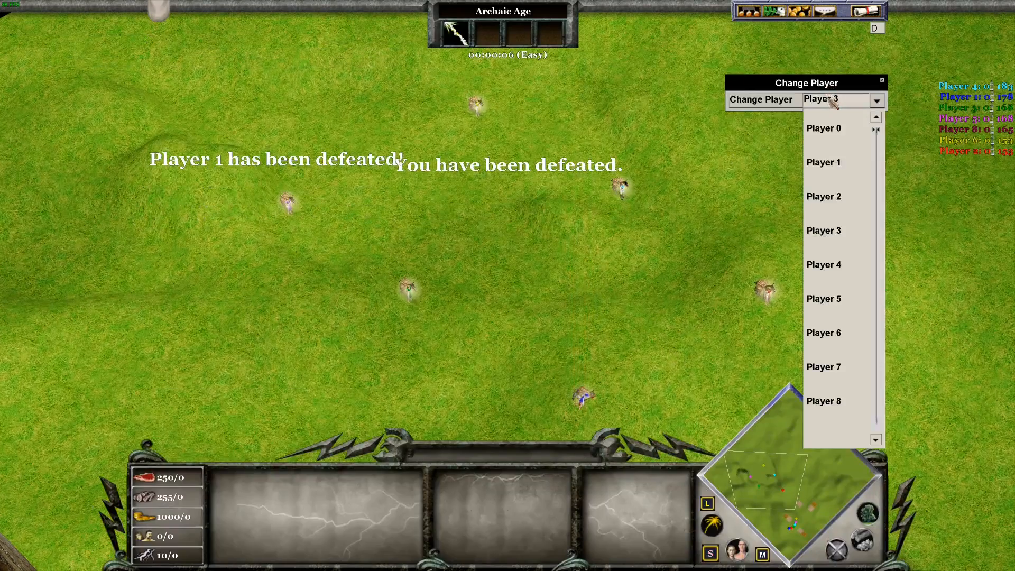
{"action": "left_click", "coordinate": [847, 241]}
{"action": "left_click_drag", "start_coordinate": [368, 210], "coordinate": [488, 376]}
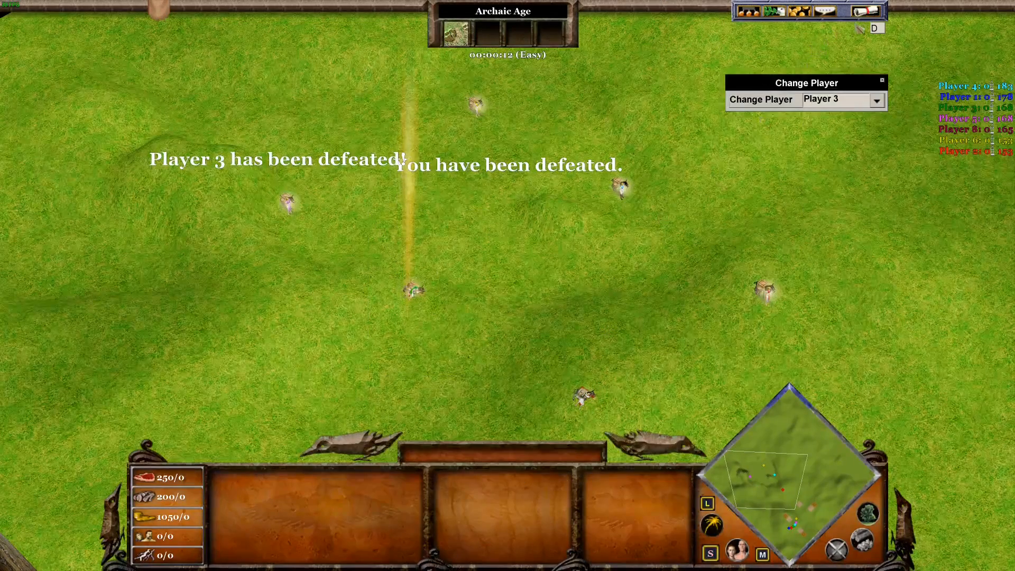
{"action": "left_click", "coordinate": [866, 12]}
Quit the playtest and look over the statues, villagers and blue shop tiles on the map.
{"action": "left_click", "coordinate": [508, 203]}
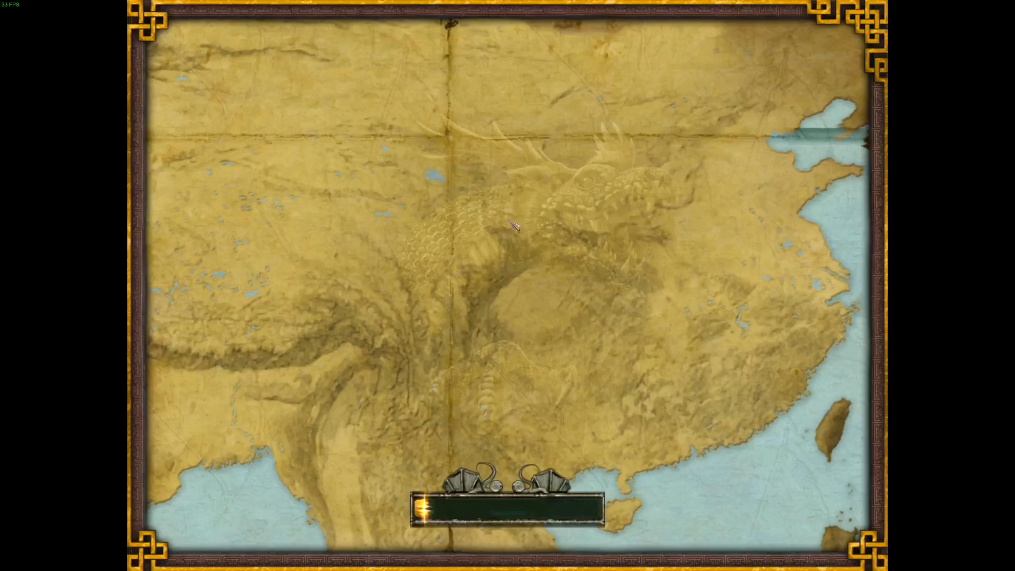
{"action": "mouse_move", "coordinate": [494, 1]}
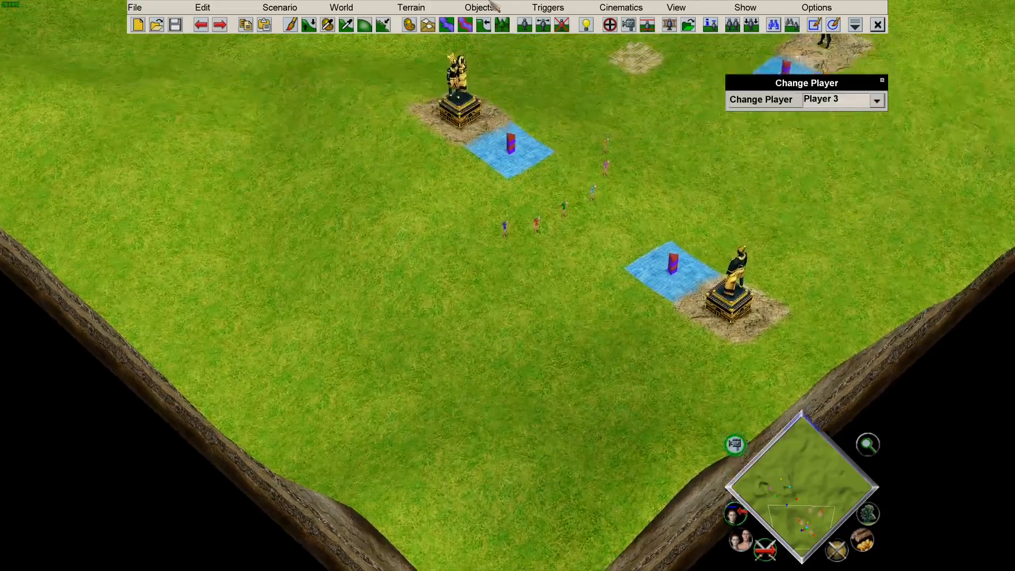
{"action": "mouse_move", "coordinate": [8, 6]}
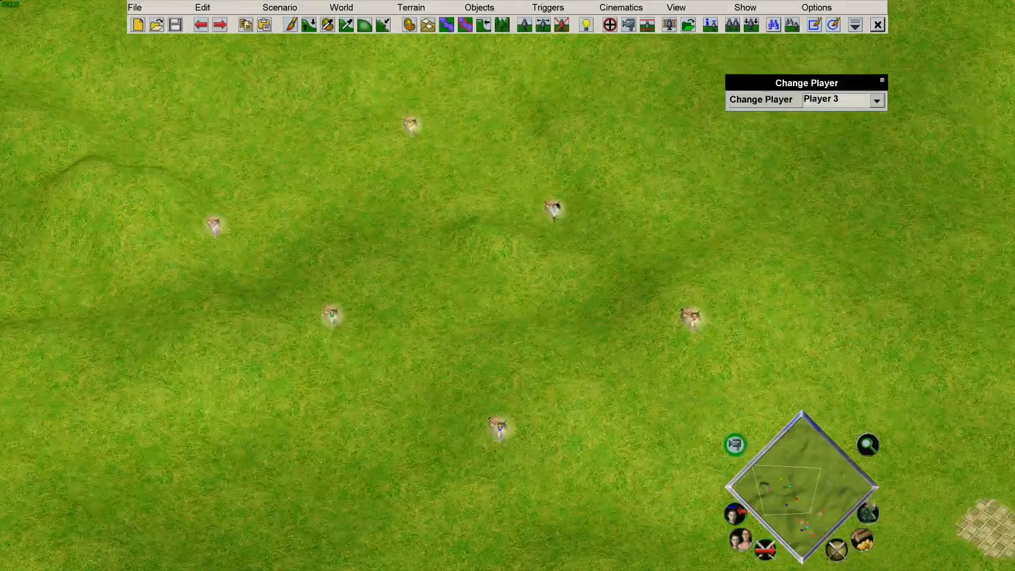
{"action": "mouse_move", "coordinate": [1013, 569]}
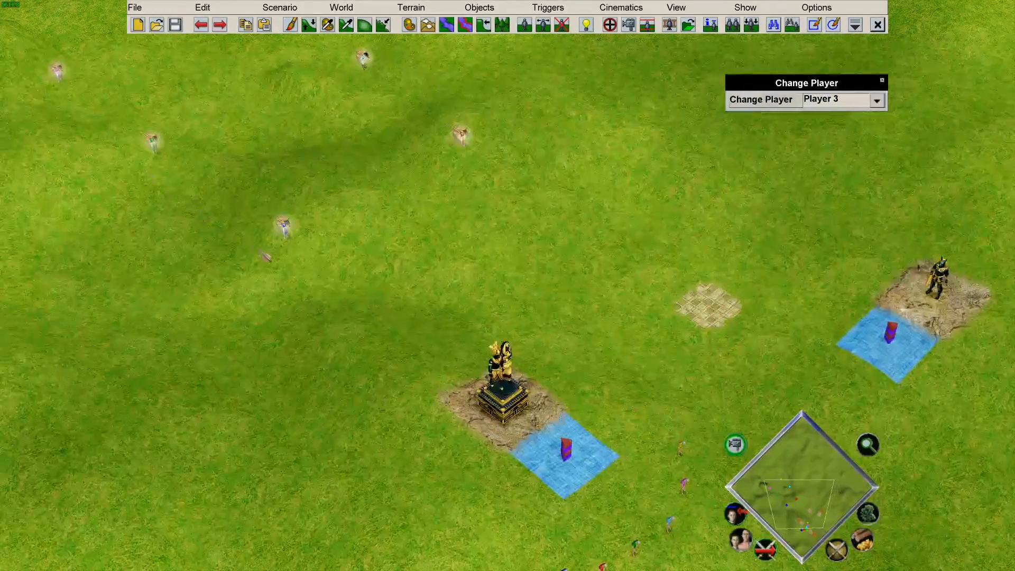
{"action": "mouse_move", "coordinate": [1, 233]}
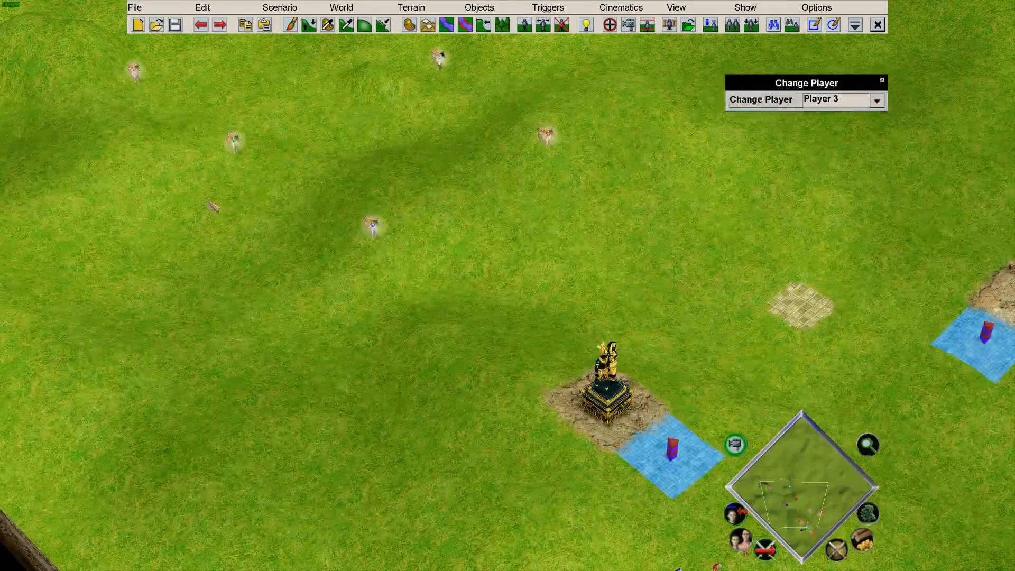